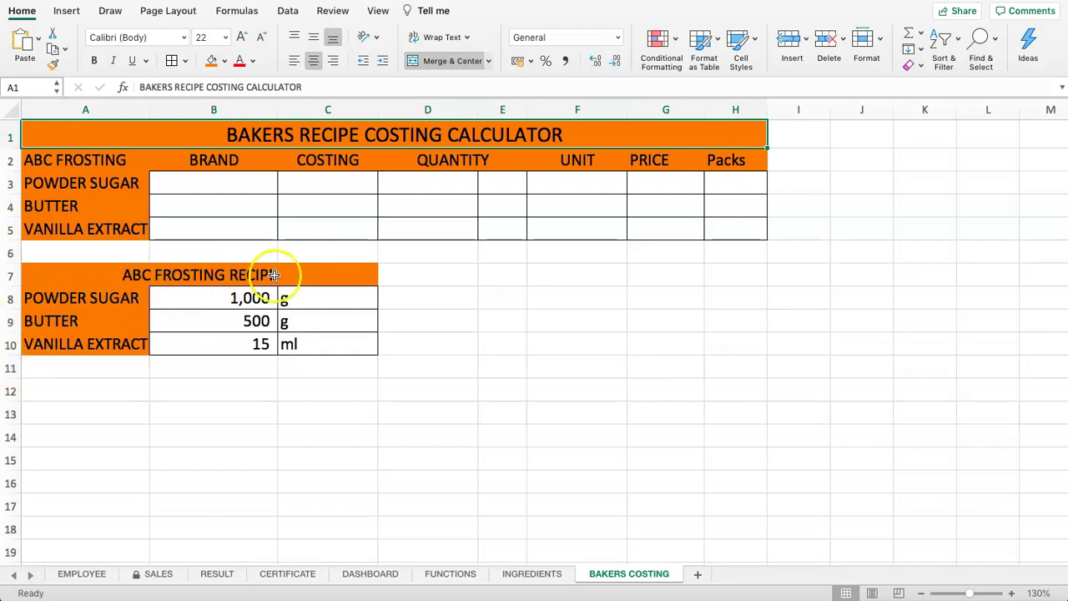
- Examine the powder sugar, butter and vanilla extract quantities in the ABC FROSTING RECIPE table
drag(220, 298, 339, 343)
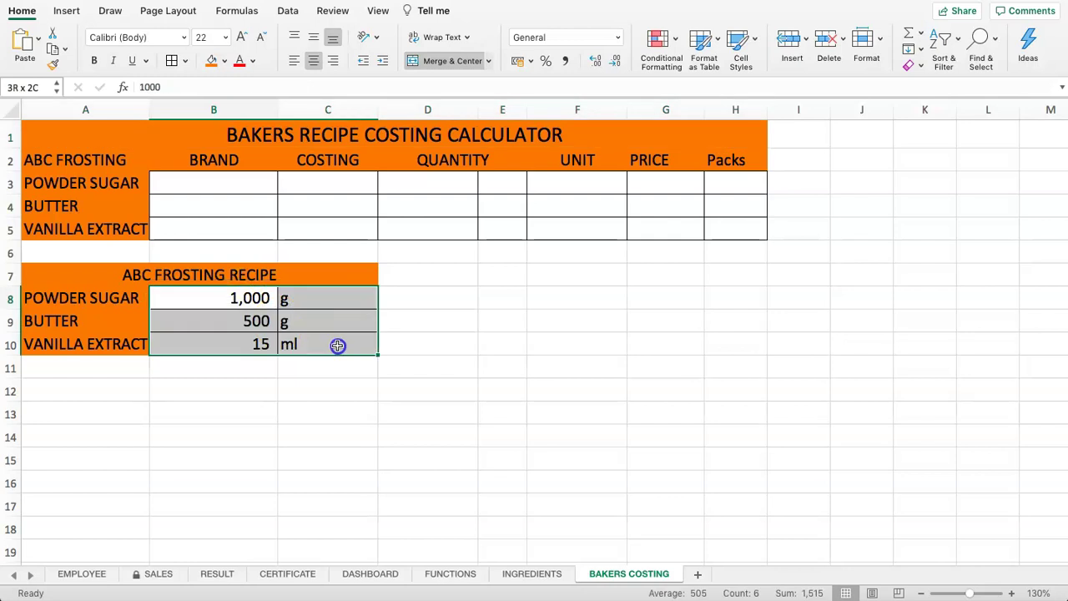
click(158, 389)
click(200, 299)
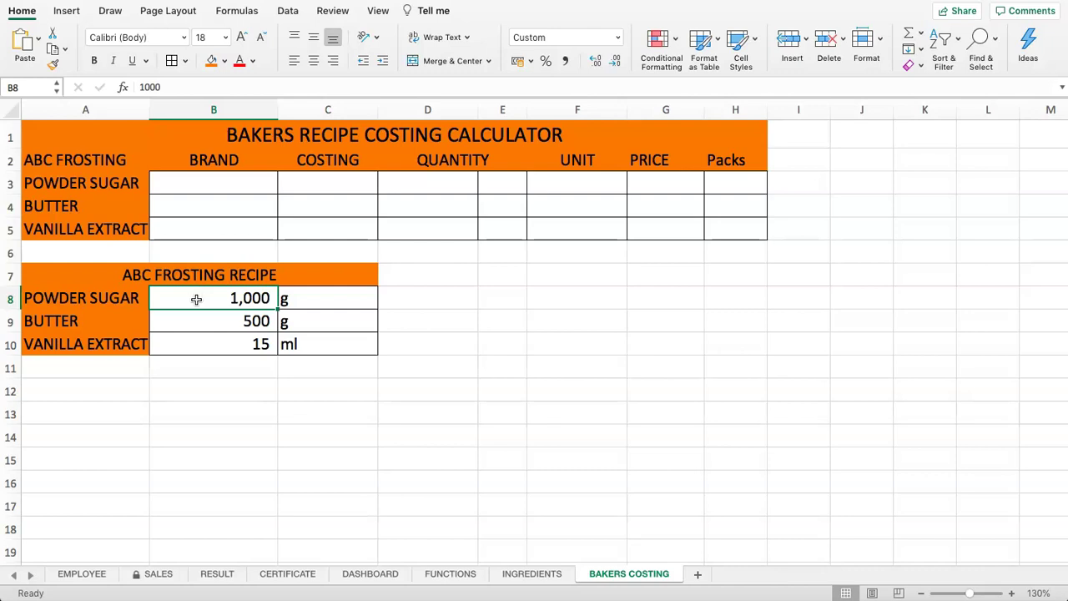
click(229, 325)
click(230, 346)
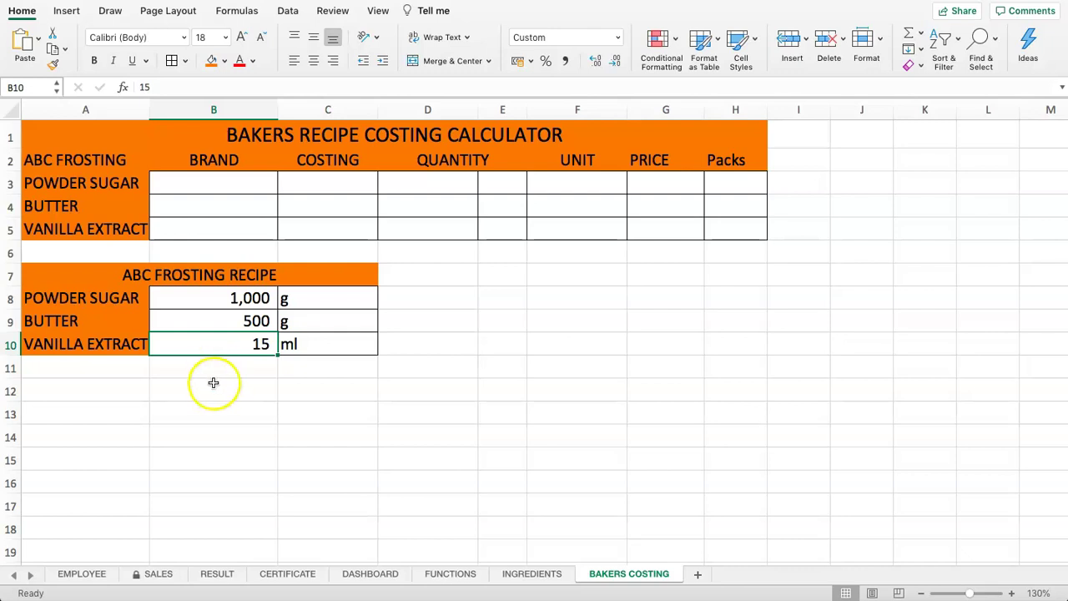
click(229, 300)
click(232, 344)
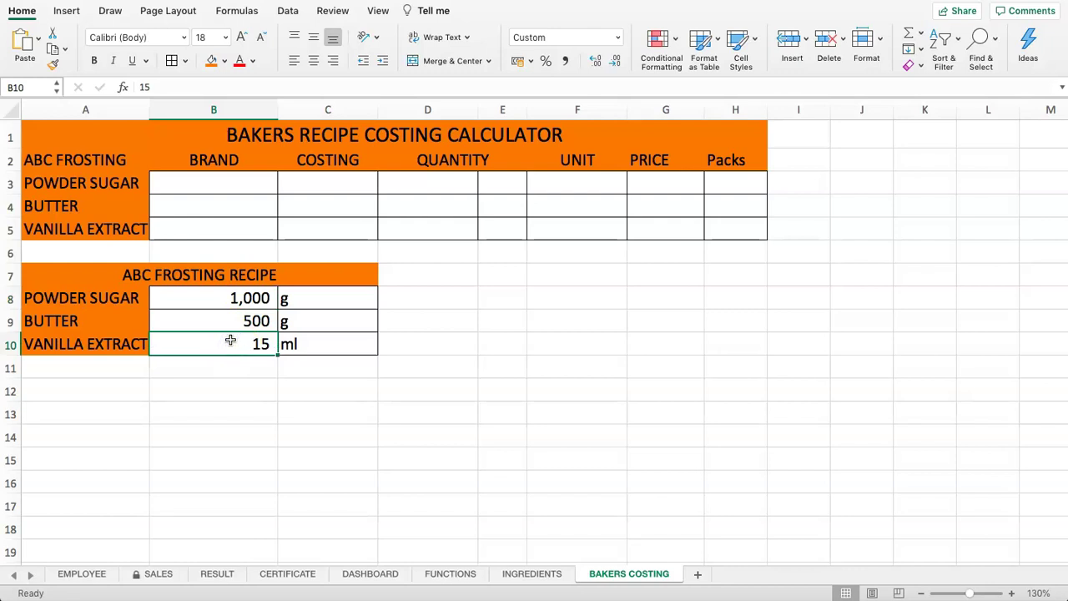
click(292, 258)
- Examine the brands, units and prices for powdered sugar, butter and vanilla extract on the INGREDIENTS sheet
click(531, 576)
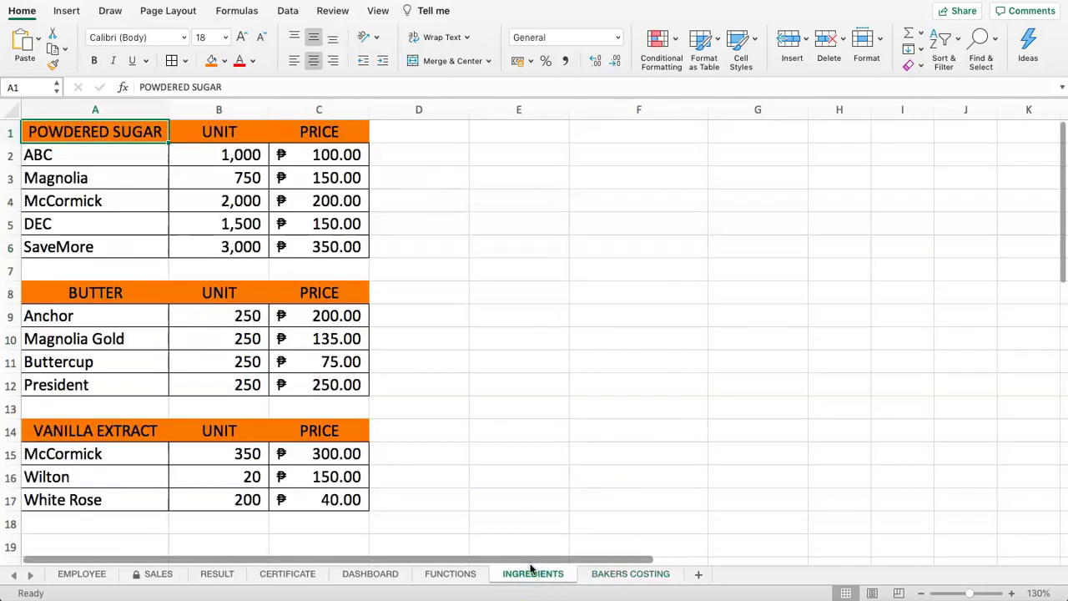
drag(88, 160, 291, 239)
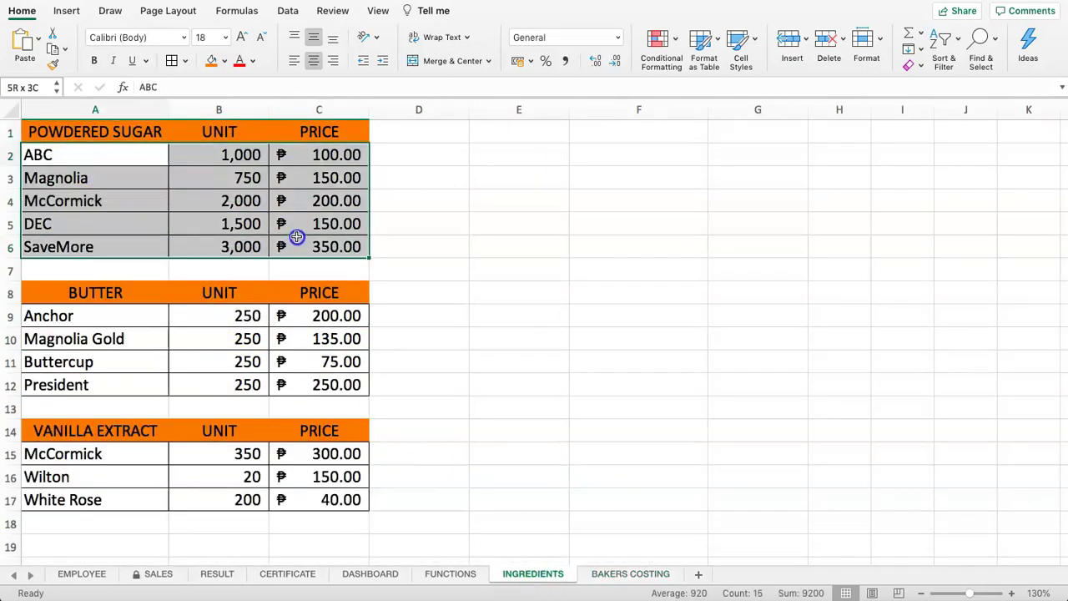
click(299, 167)
drag(298, 164, 286, 246)
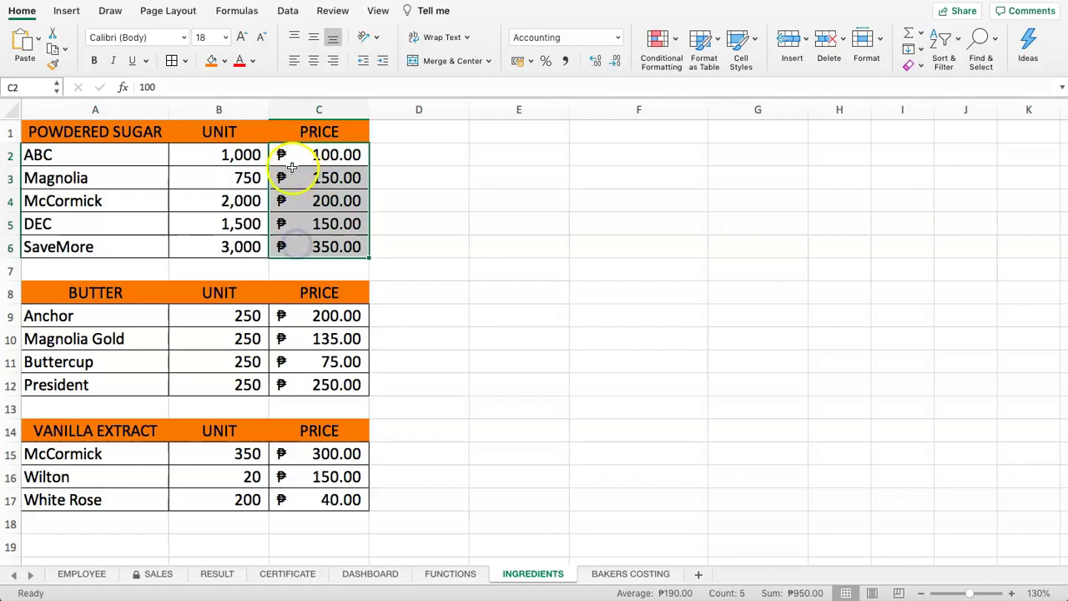
click(531, 61)
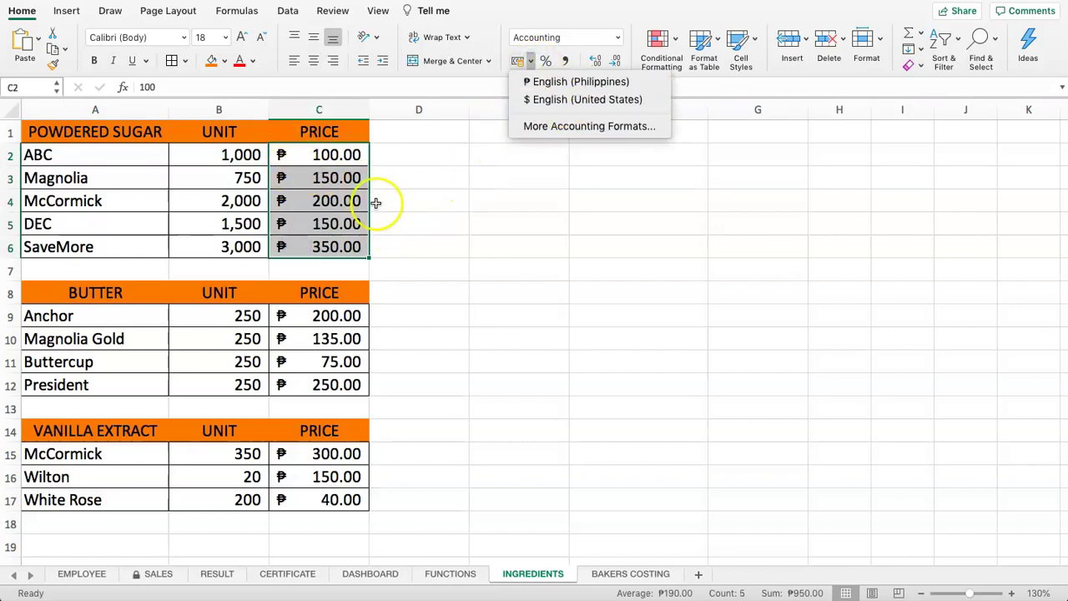
click(341, 234)
drag(125, 158, 199, 247)
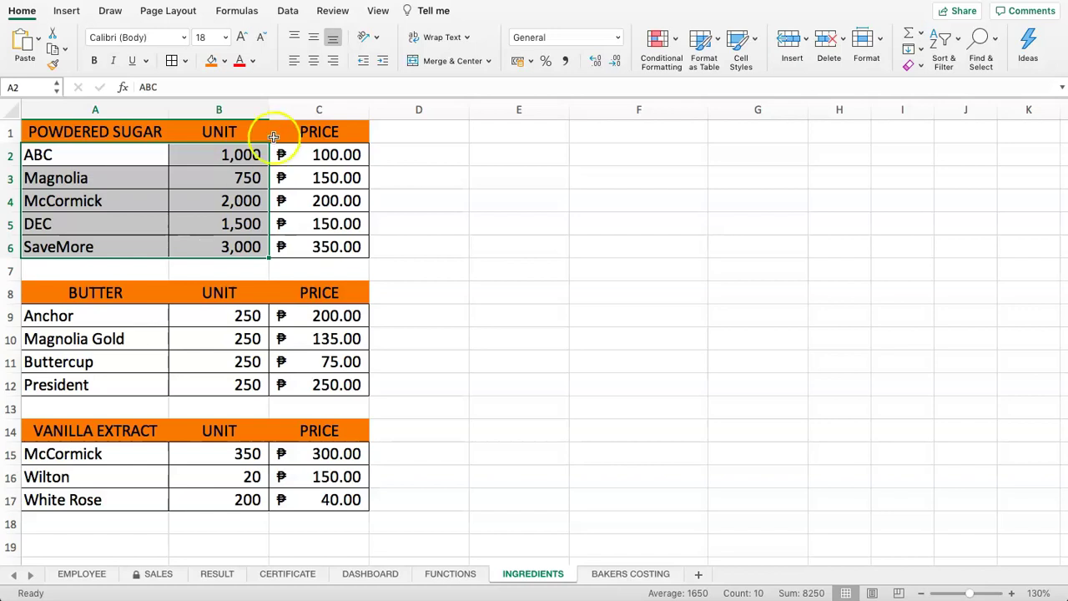
drag(89, 316, 93, 388)
drag(88, 455, 98, 499)
drag(86, 155, 120, 222)
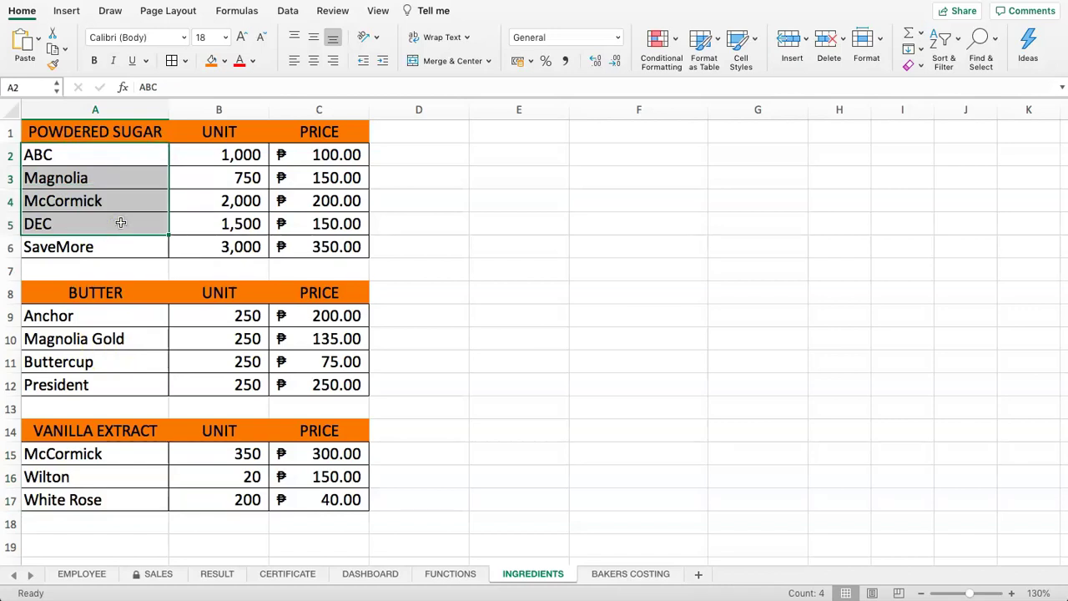
- Review the empty calculator columns from BRAND to Packs and the recipe quantities on the BAKERS COSTING sheet
click(622, 575)
click(226, 184)
click(317, 184)
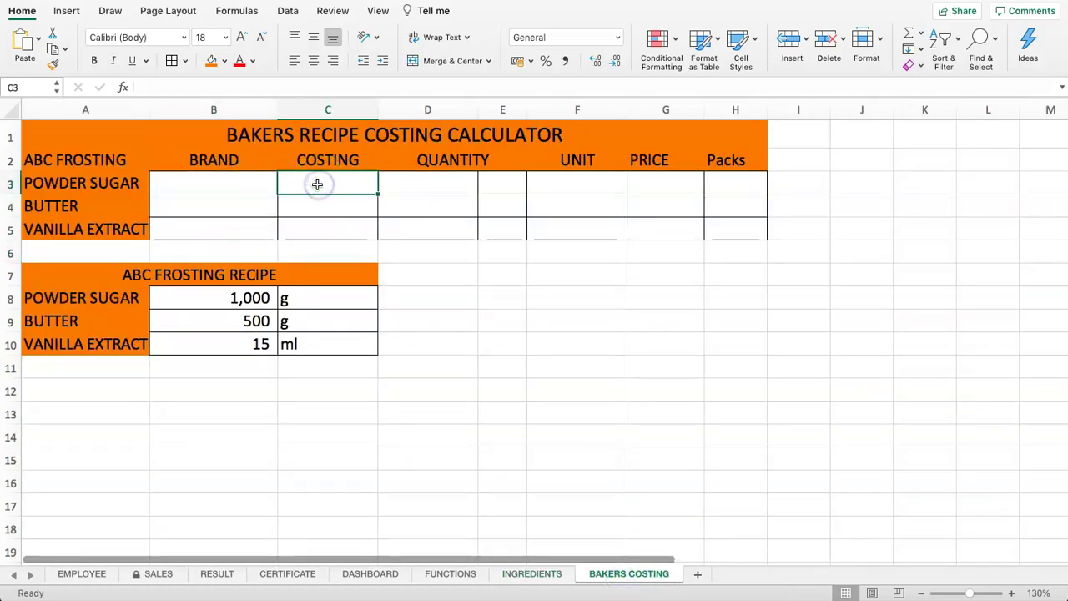
drag(249, 298, 239, 345)
drag(399, 182, 725, 228)
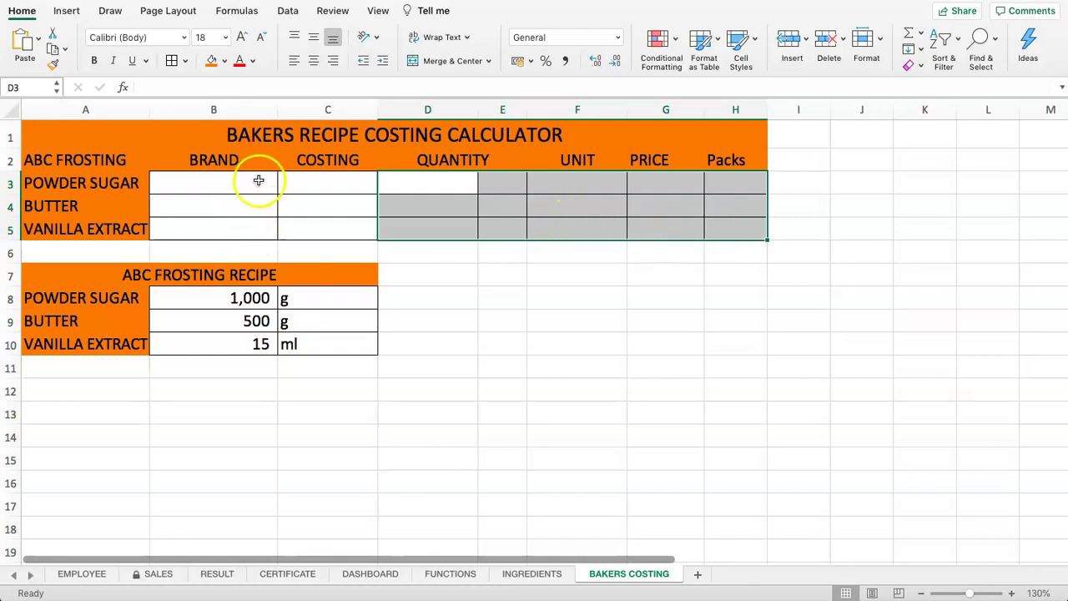
drag(255, 178, 336, 227)
- Insert a row below VANILLA EXTRACT in the calculator table and label cell A6 TOTAL COST
click(105, 254)
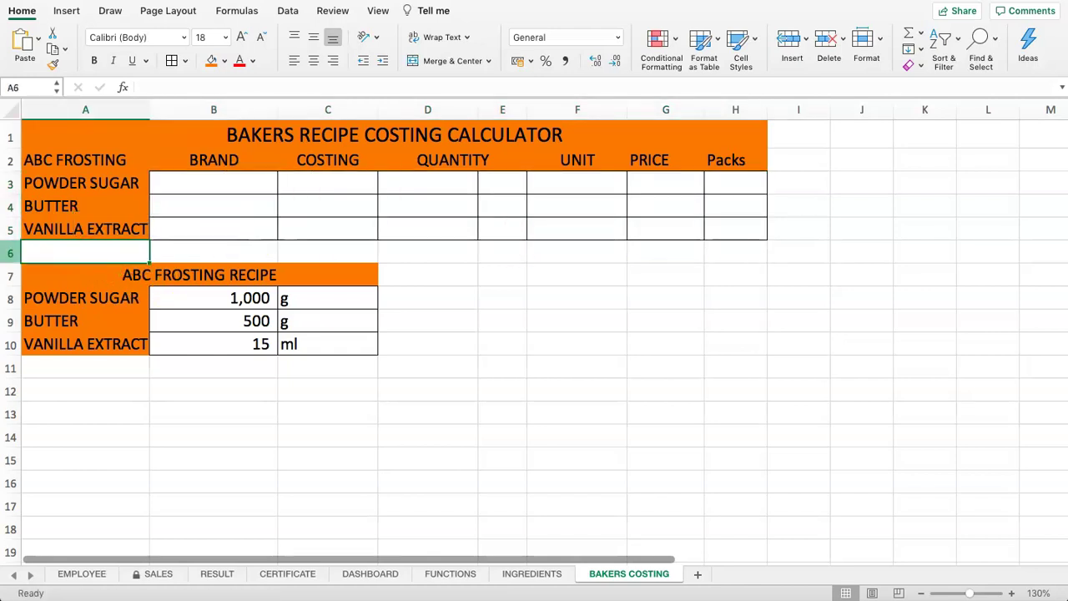
right_click(12, 253)
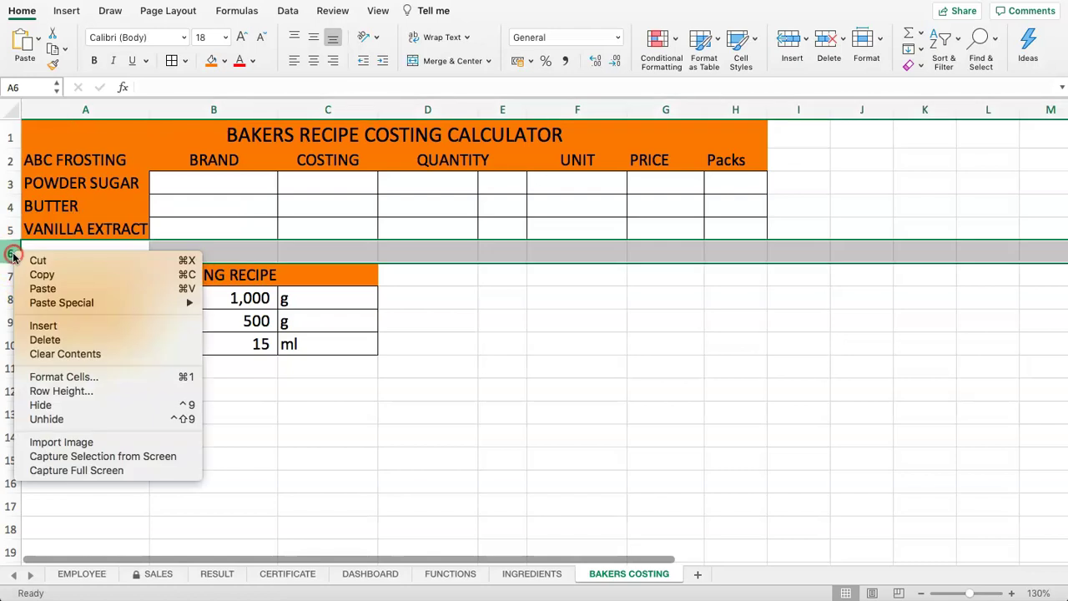
click(67, 325)
click(221, 255)
click(136, 247)
text(TO)
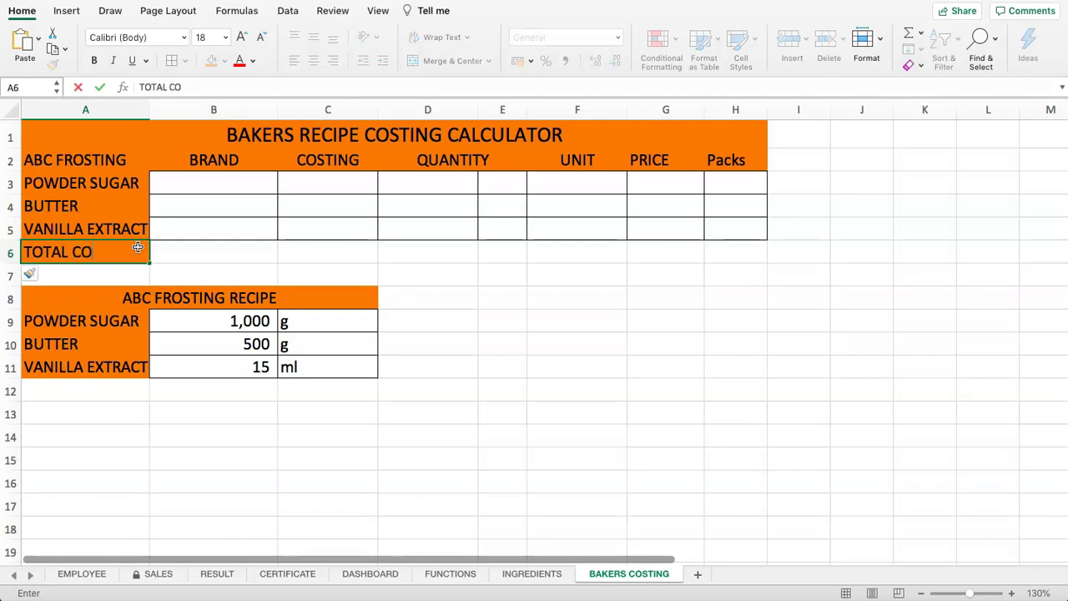
text(TAL POST)
key(Return)
- Add cell borders to B6:C6 in the TOTAL COST row
key(Up)
key(Right)
key(Right)
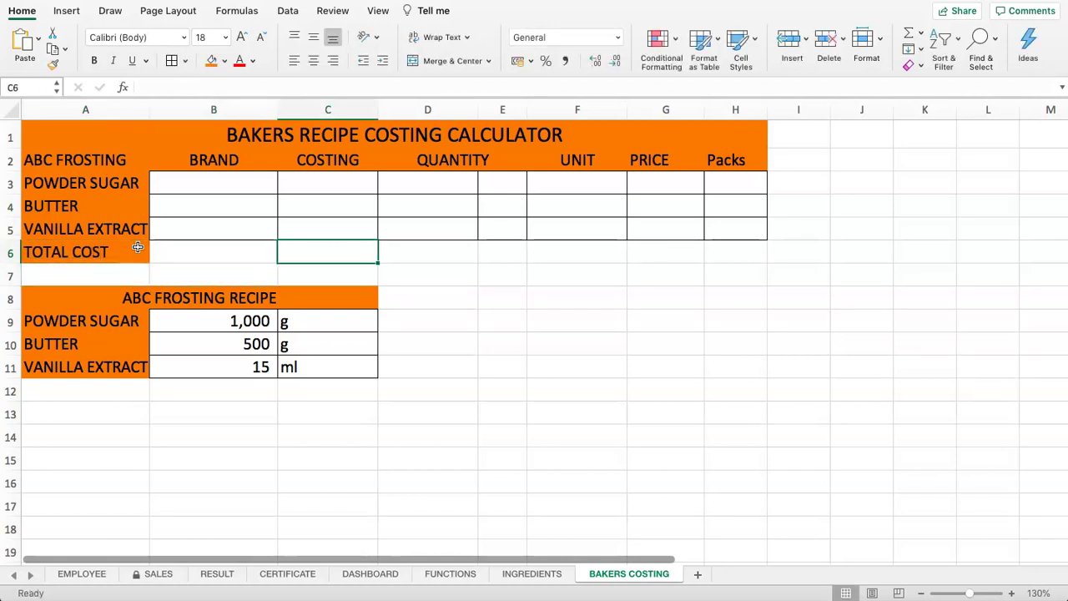
click(311, 270)
drag(236, 248, 346, 246)
- Merge and center the TOTAL COST label across A6:B6
drag(107, 253, 191, 250)
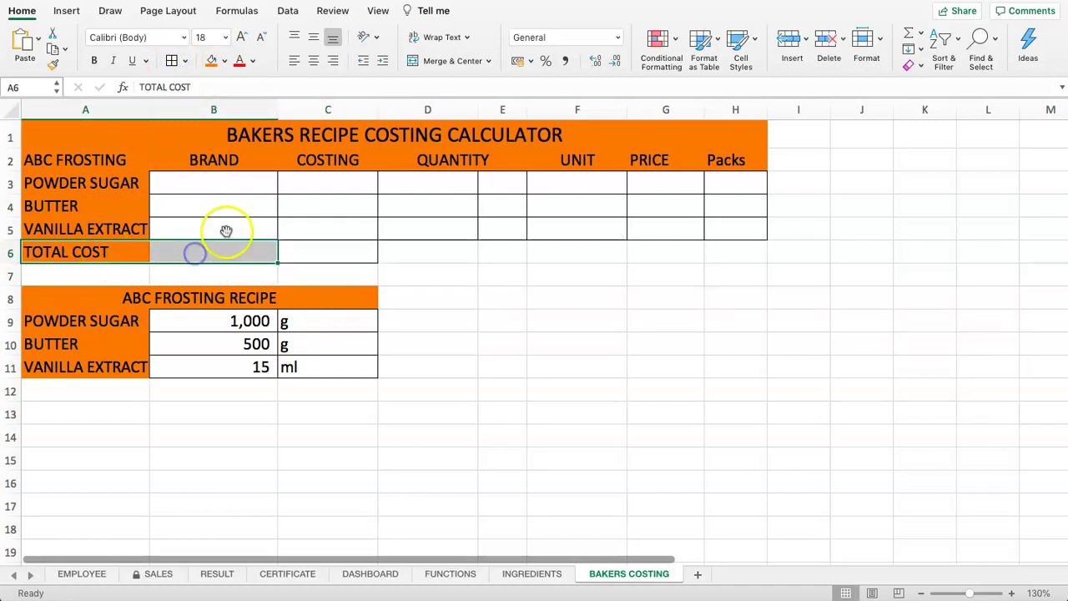
click(465, 71)
click(463, 253)
click(348, 260)
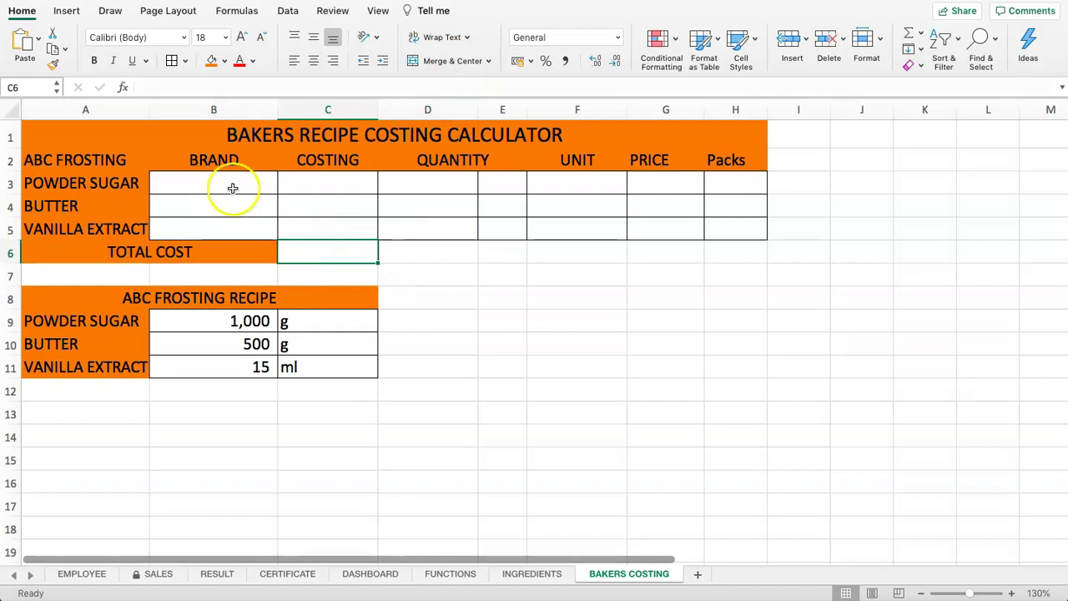
- Check the powdered sugar brands on the INGREDIENTS sheet, and set brand cell B3's data validation to allow a List
click(522, 574)
drag(105, 158, 104, 262)
click(613, 574)
click(240, 182)
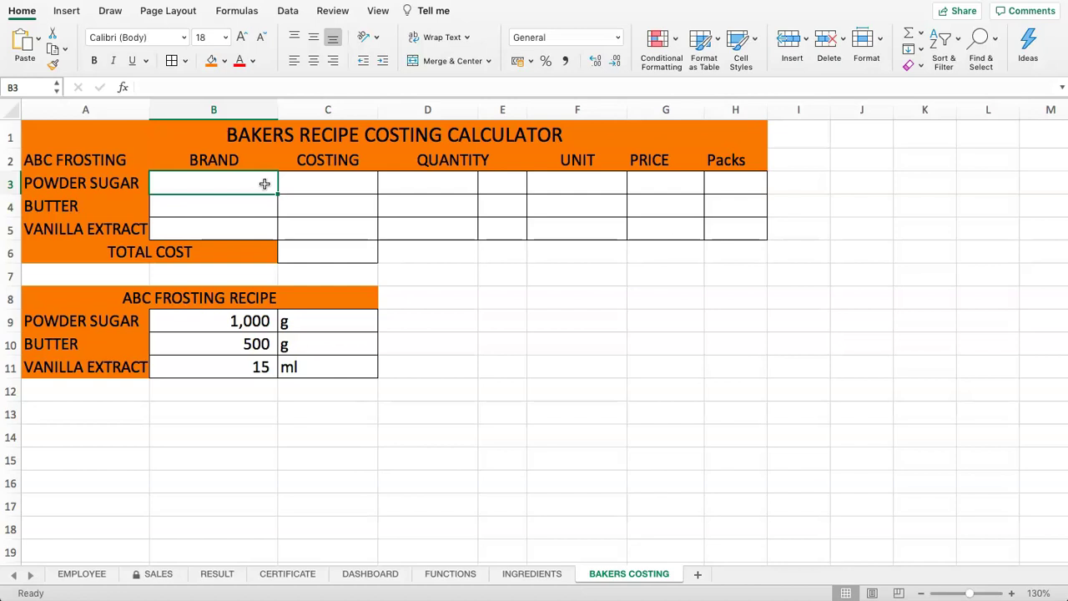
click(239, 183)
click(287, 11)
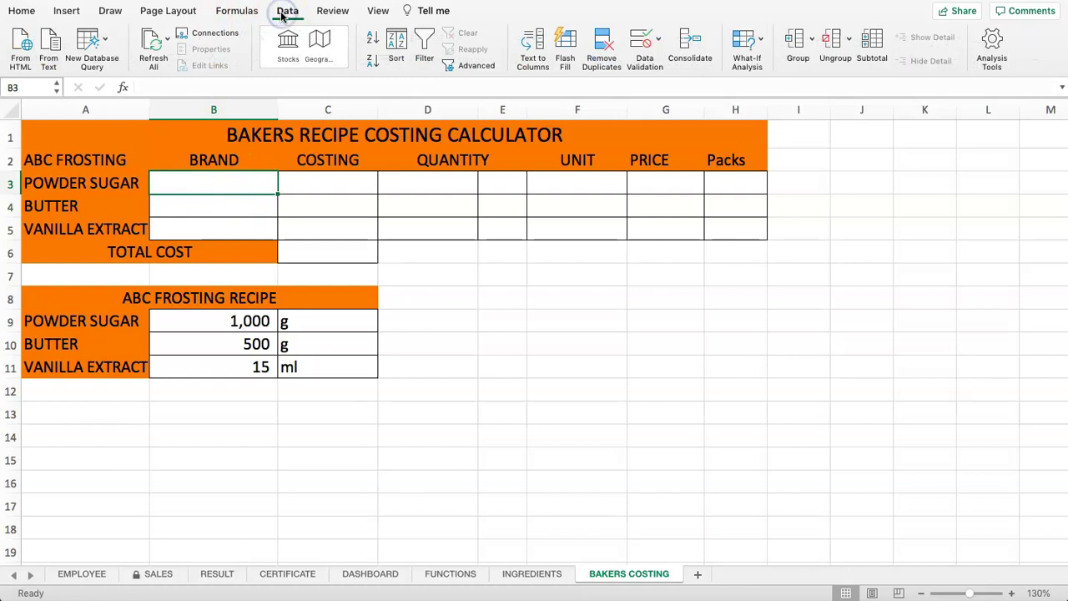
click(634, 42)
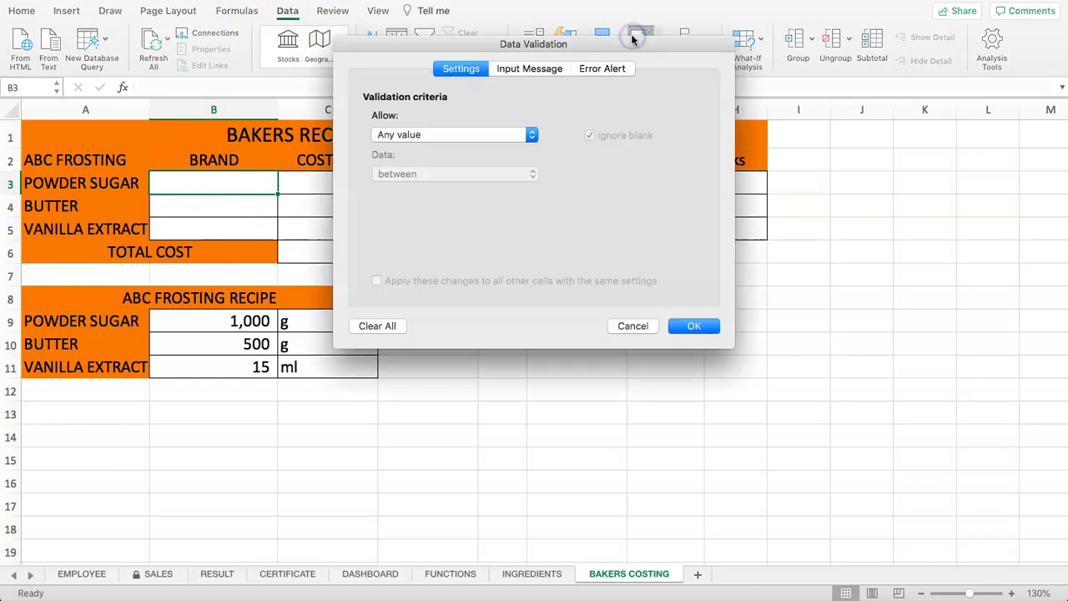
drag(631, 48, 720, 39)
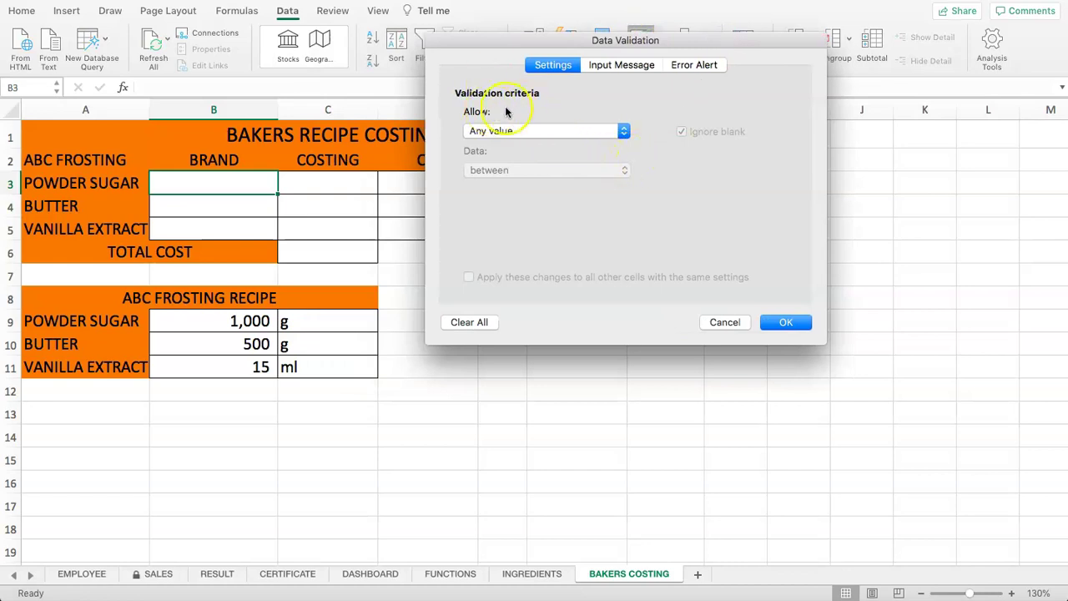
click(546, 133)
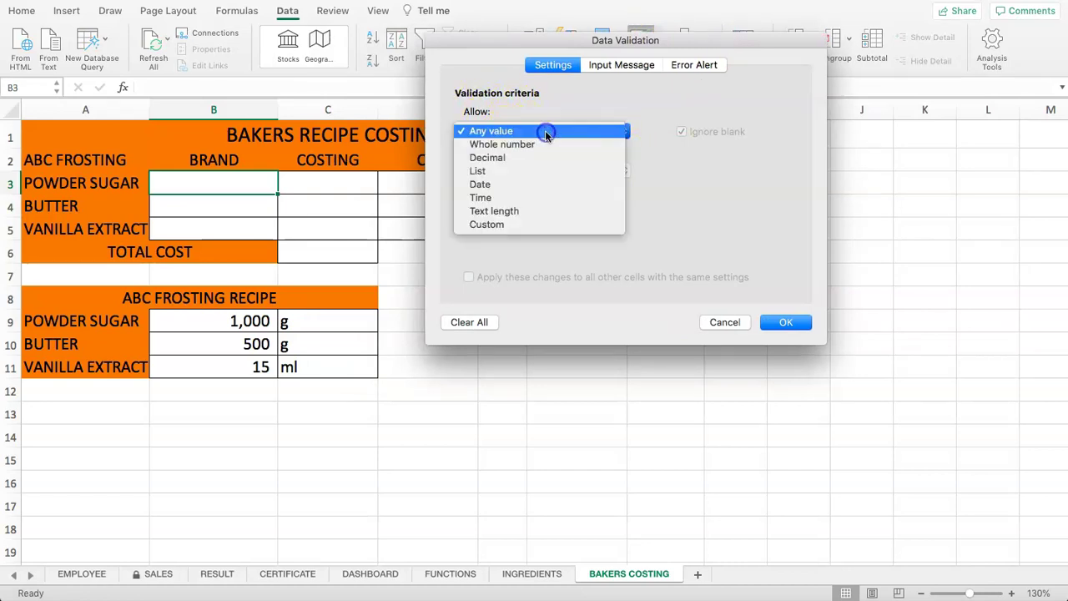
click(535, 171)
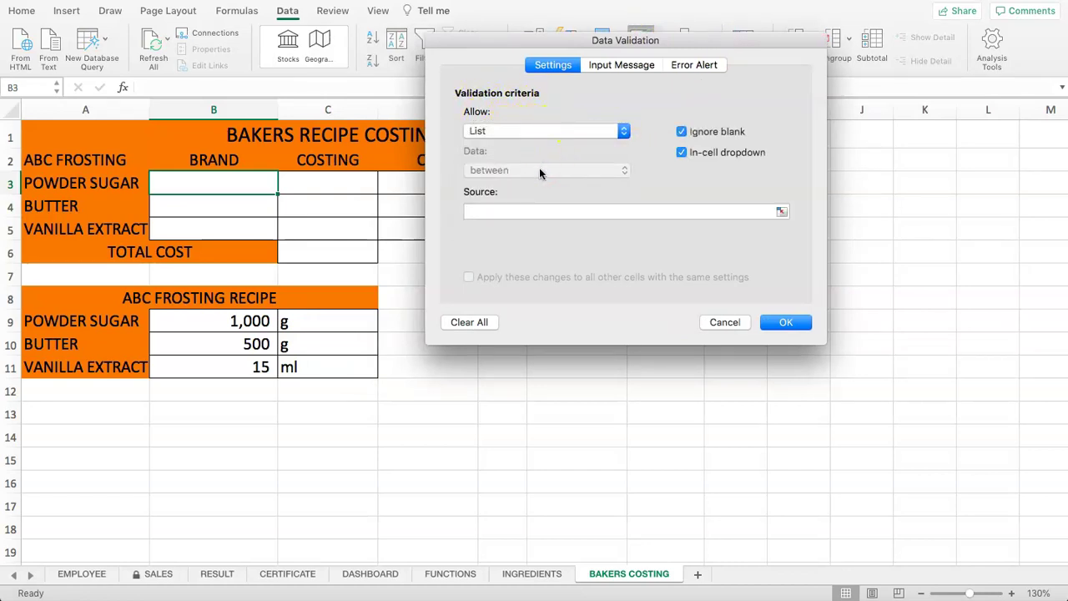
- Set the validation list source to the powdered sugar brands, =INGREDIENTS!$A$2:$A$6, and apply it
click(523, 207)
click(782, 211)
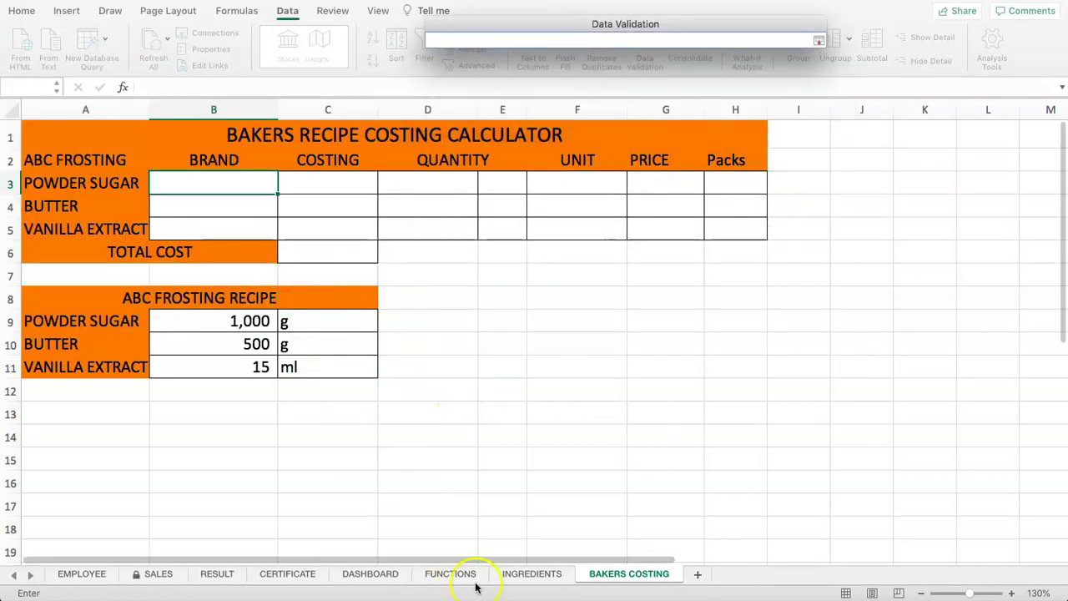
click(531, 576)
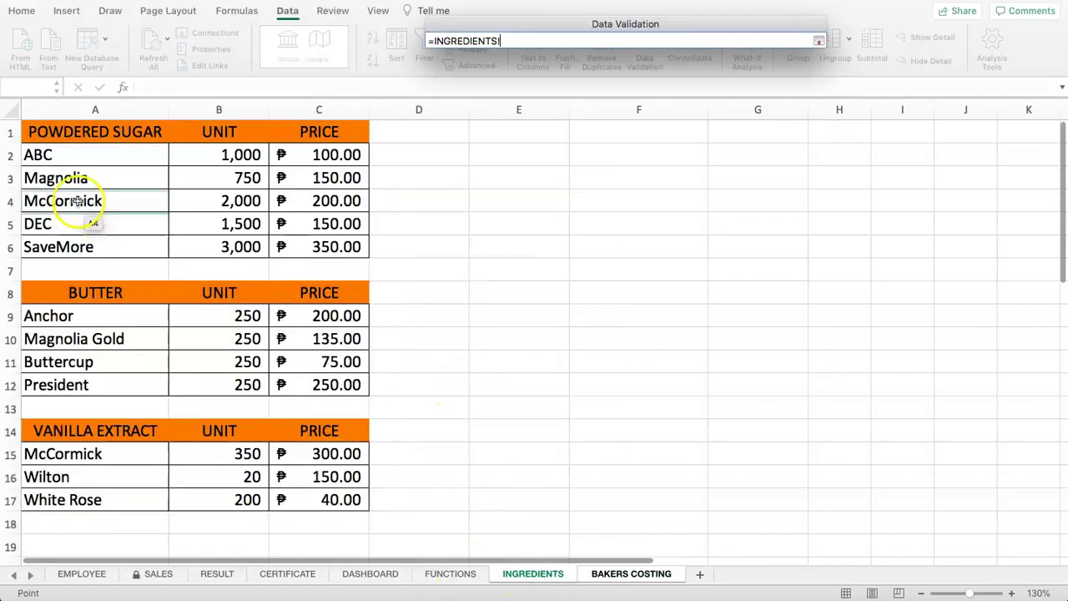
drag(79, 154, 90, 249)
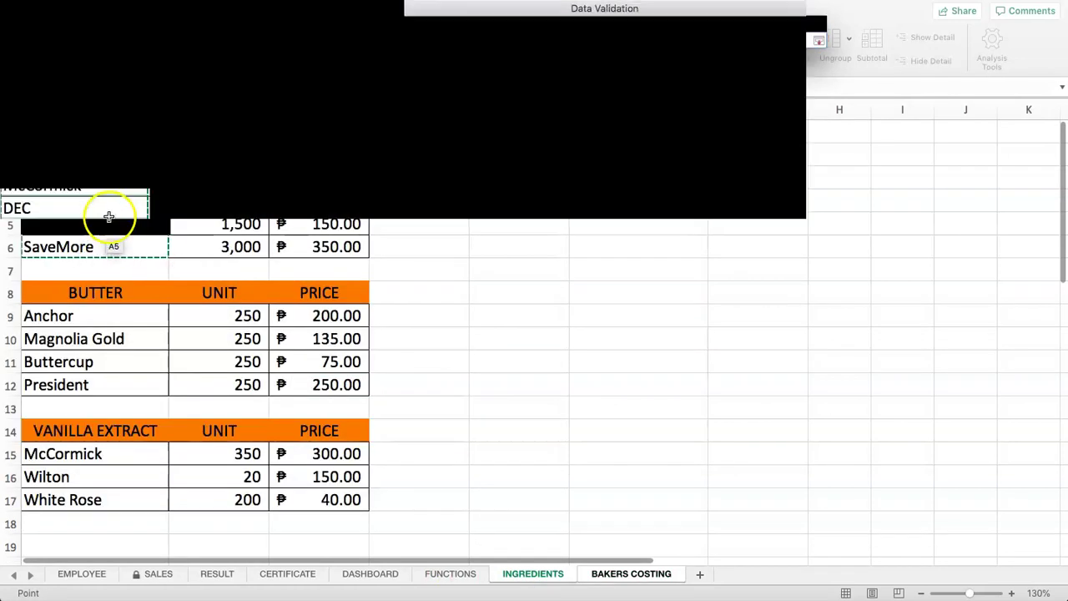
key(Return)
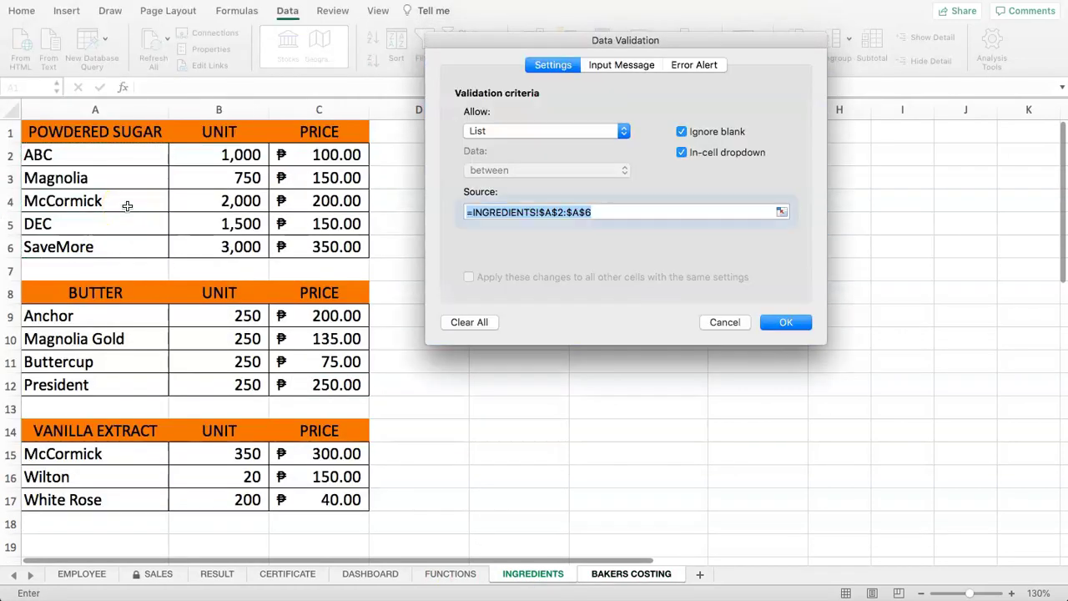
click(787, 323)
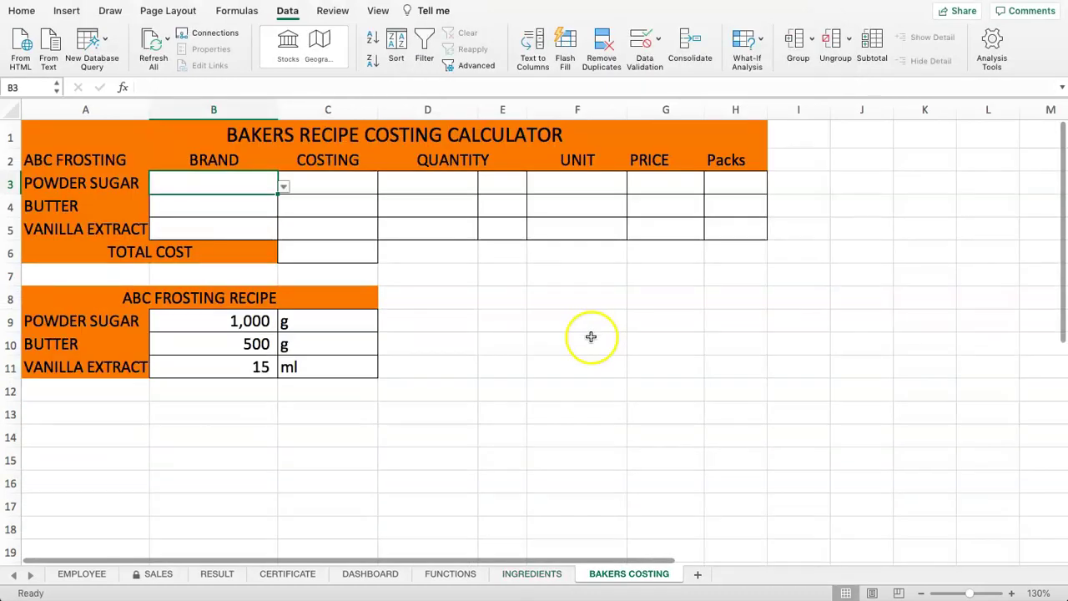
- Test the powder sugar brand dropdown with McCormick, and choose DEC as the brand
click(283, 191)
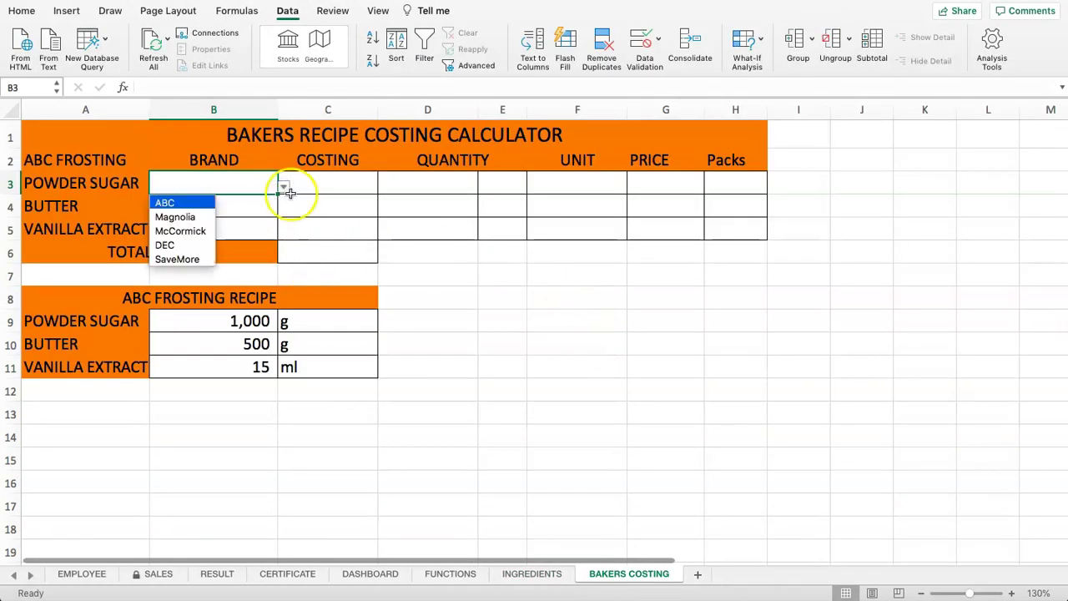
click(202, 230)
click(283, 185)
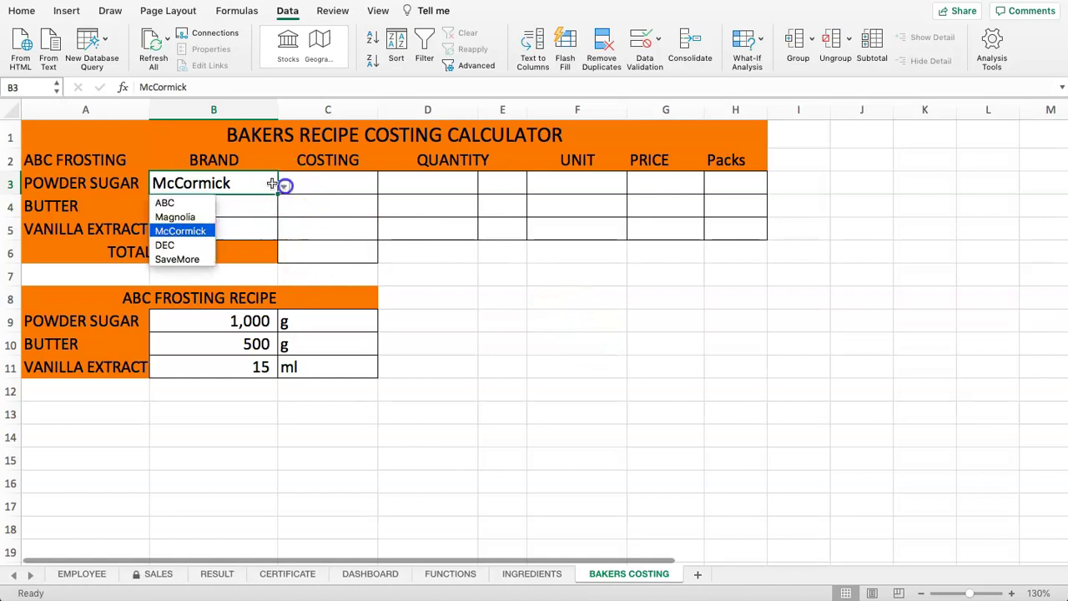
click(178, 245)
- Add List data validation to butter brand cell B4 with the butter brands as source, =INGREDIENTS!$A$9:$A$12
click(226, 204)
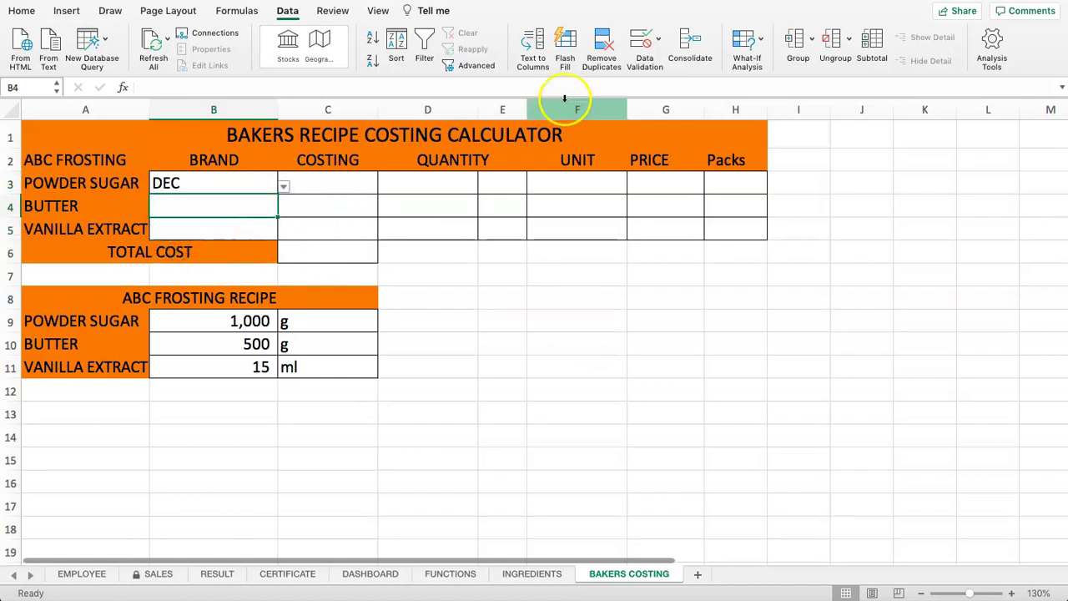
click(638, 47)
click(461, 134)
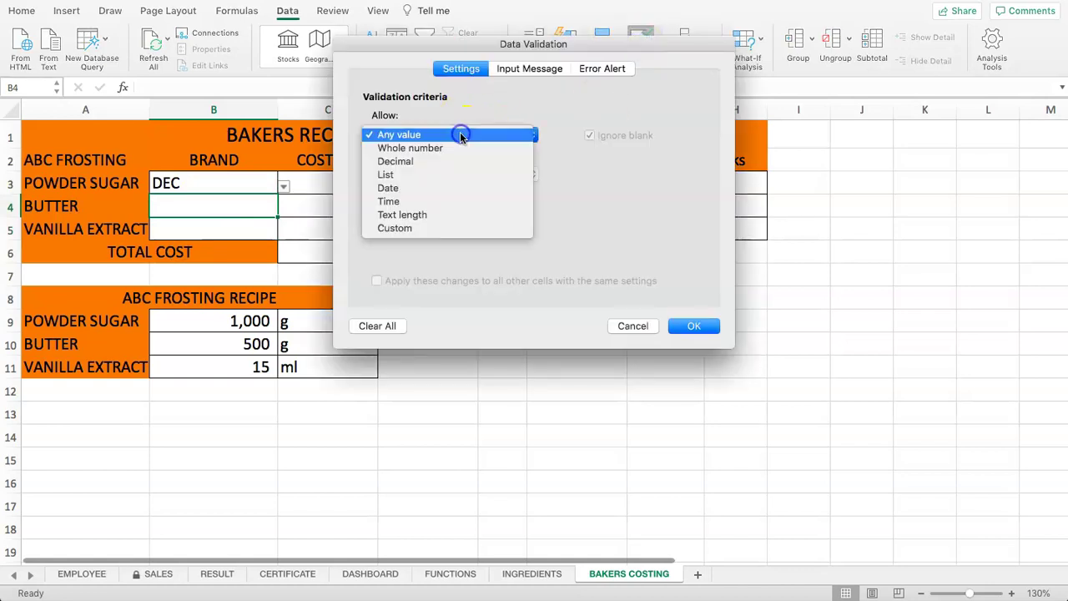
click(415, 177)
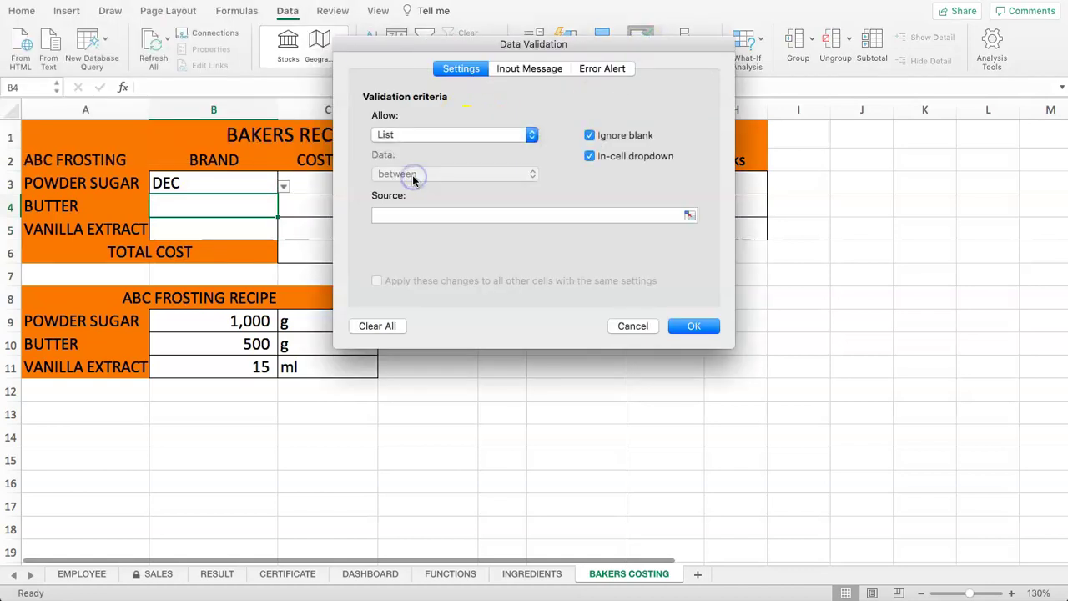
click(433, 219)
click(689, 215)
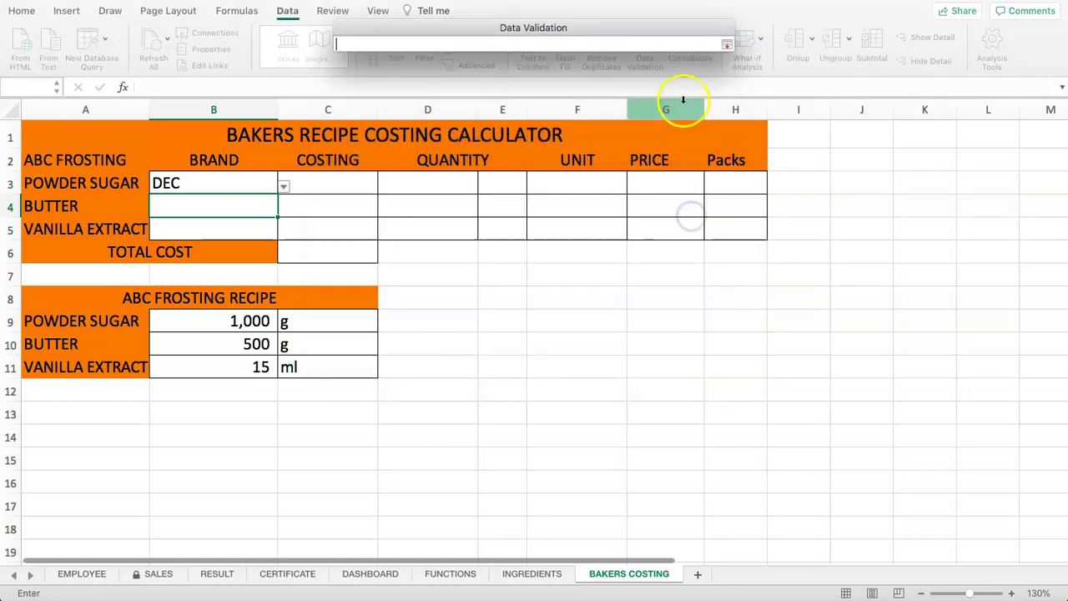
click(522, 576)
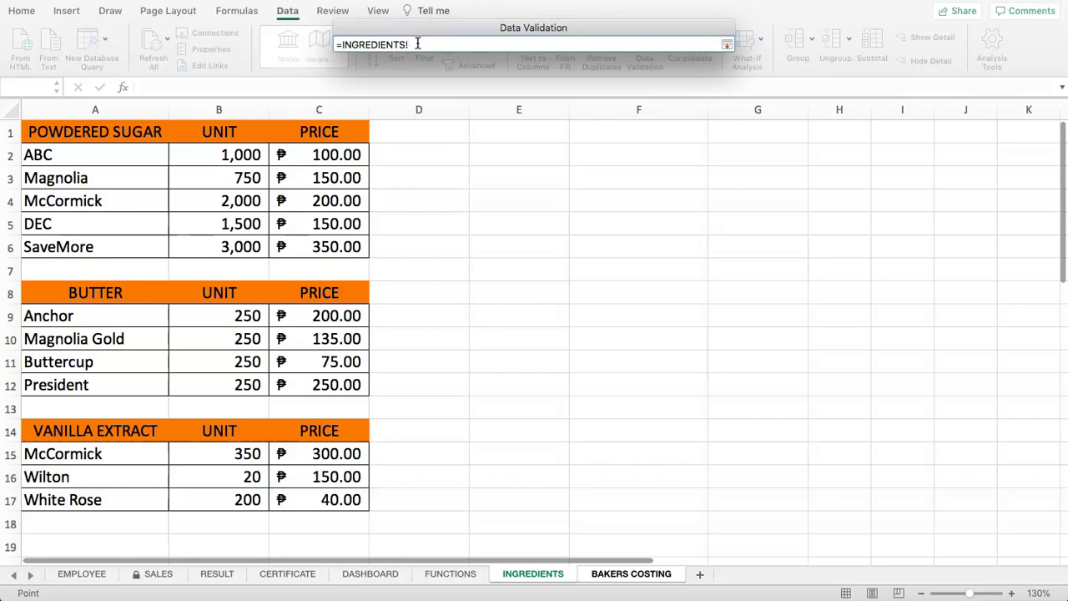
drag(103, 315, 96, 359)
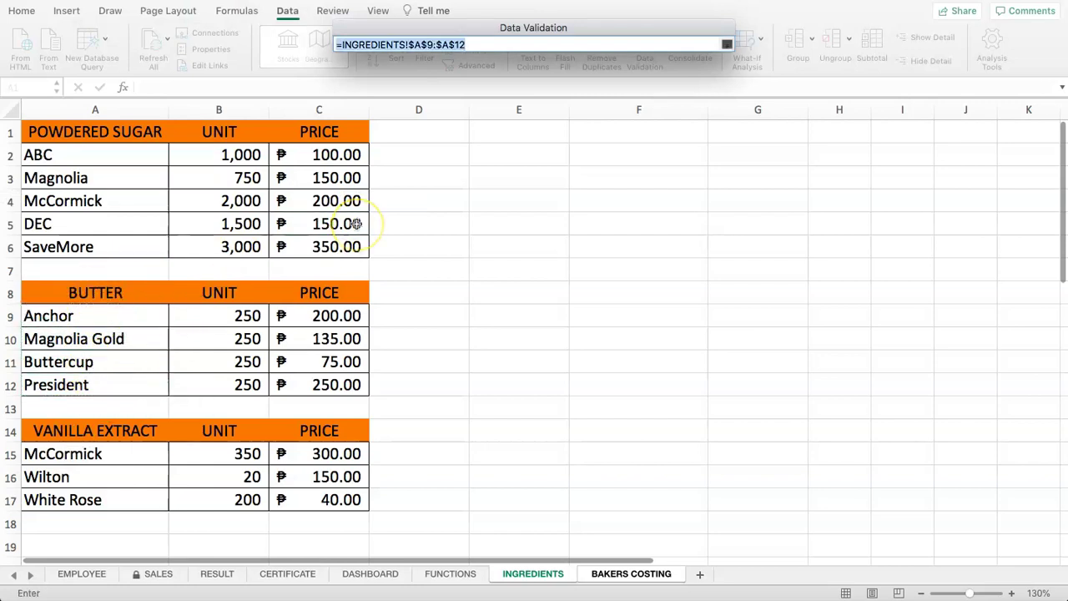
click(689, 326)
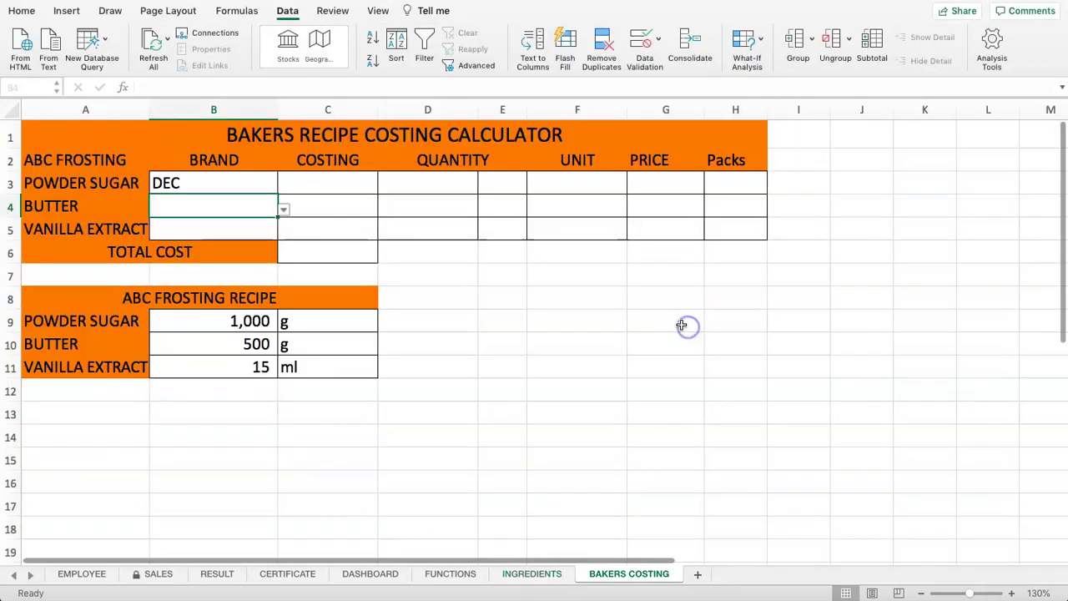
- Add List data validation to vanilla extract brand cell B5 with the source =INGREDIENTS!$A$15:$A$17
click(204, 227)
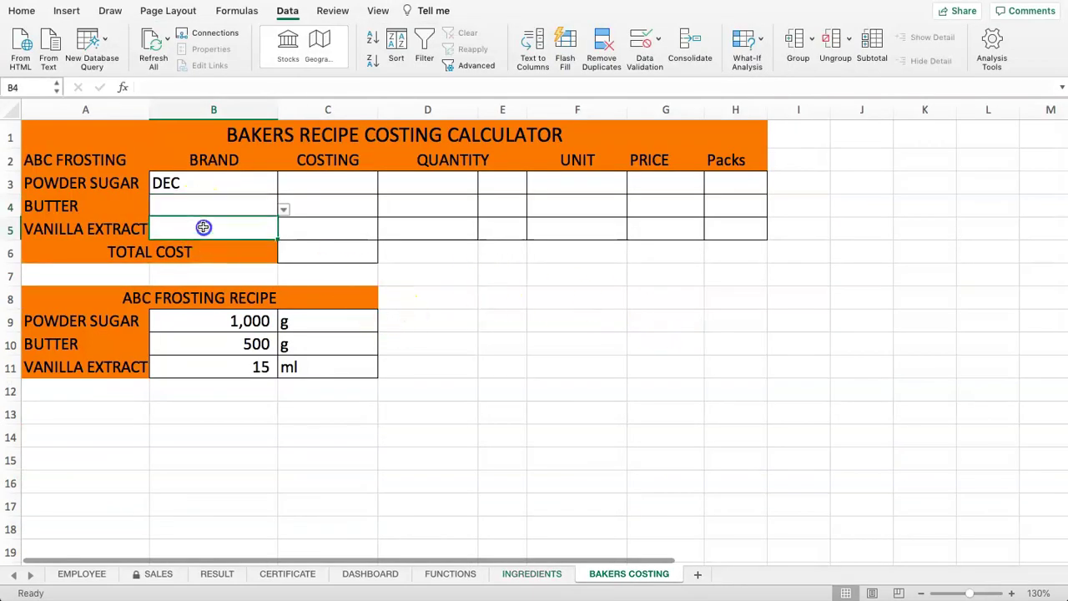
click(645, 42)
click(472, 137)
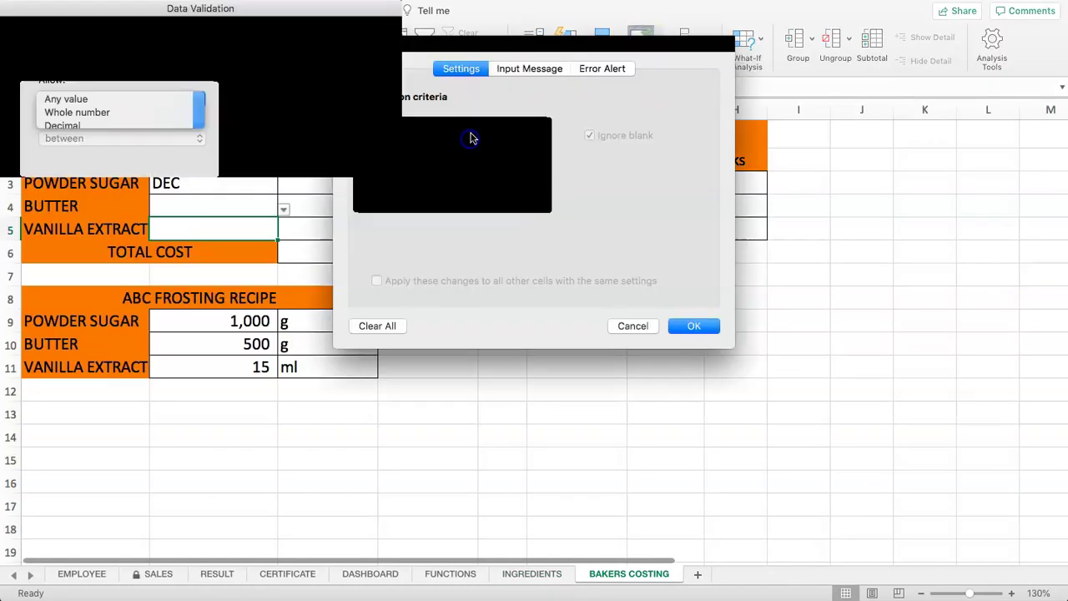
click(446, 175)
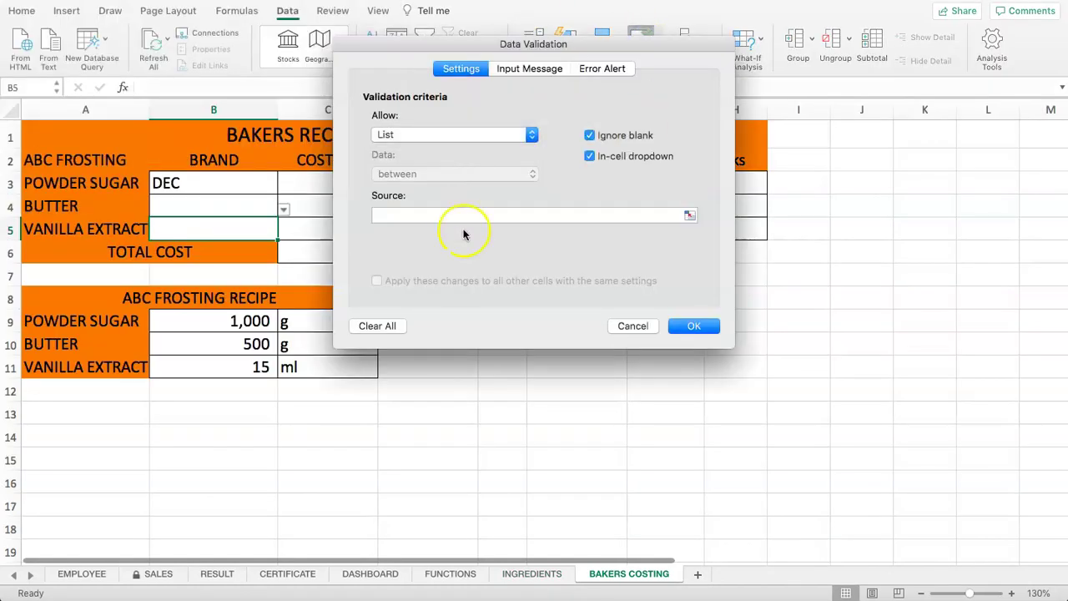
click(686, 216)
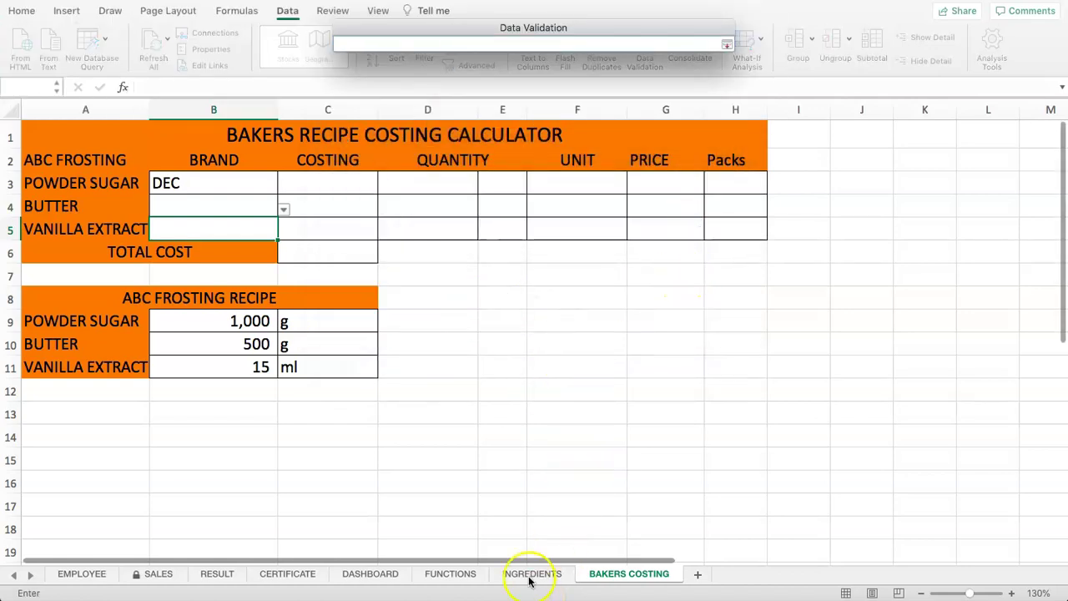
click(532, 575)
drag(83, 453, 83, 499)
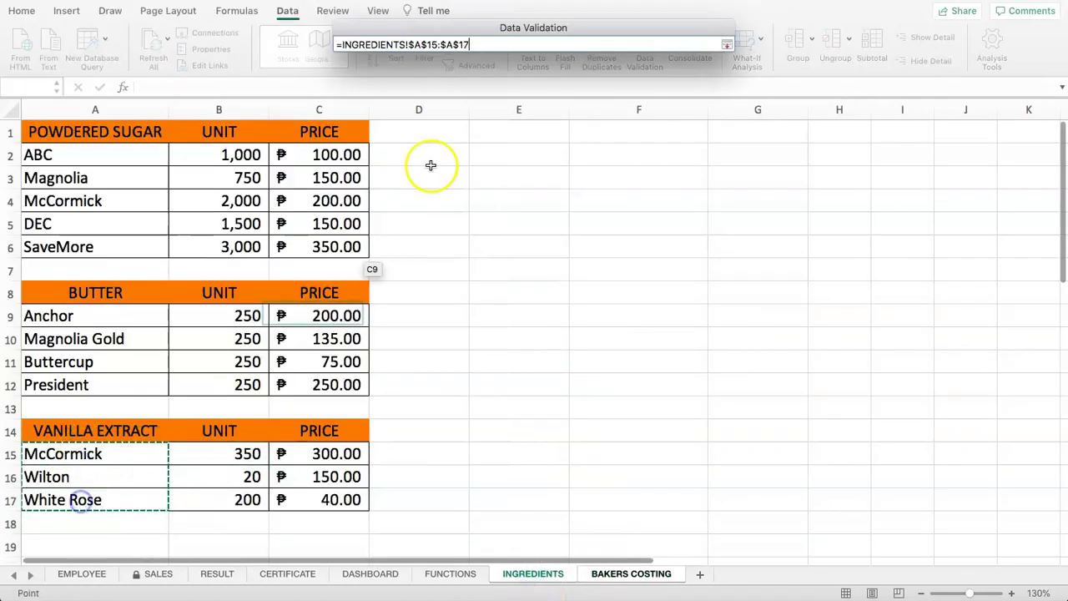
click(727, 60)
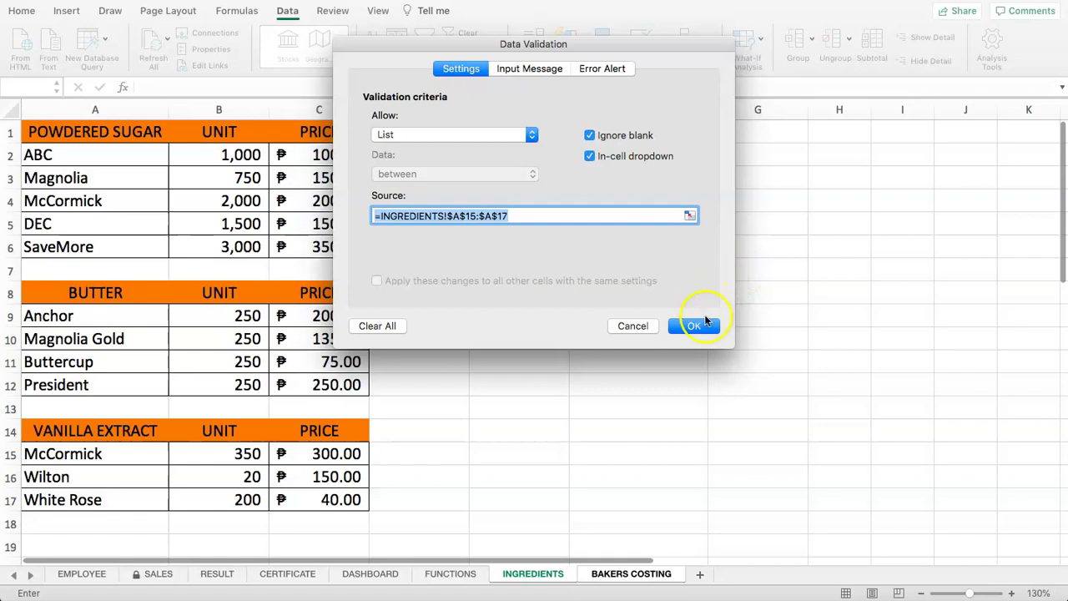
click(697, 326)
- Choose Magnolia Gold as the butter brand and Wilton as the vanilla extract brand from their dropdowns
click(234, 205)
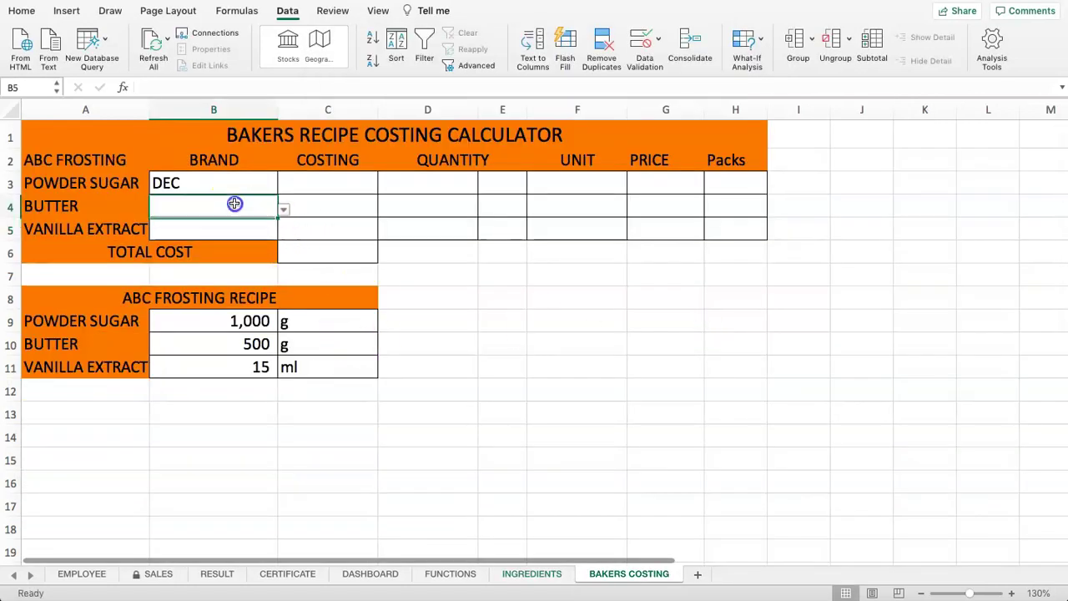
click(284, 209)
click(203, 238)
click(249, 228)
click(284, 232)
click(188, 260)
click(484, 183)
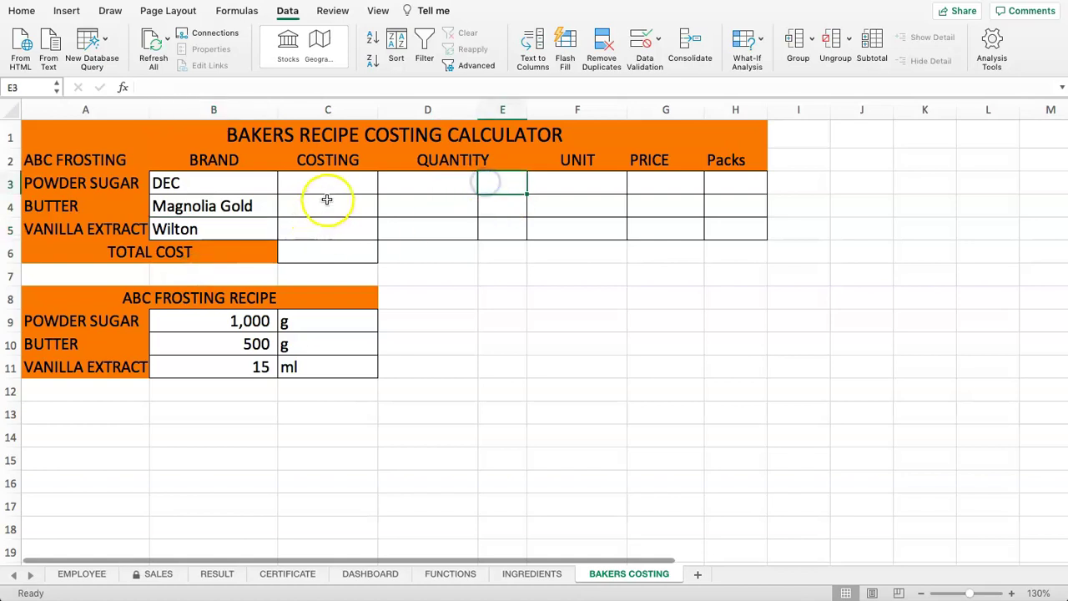
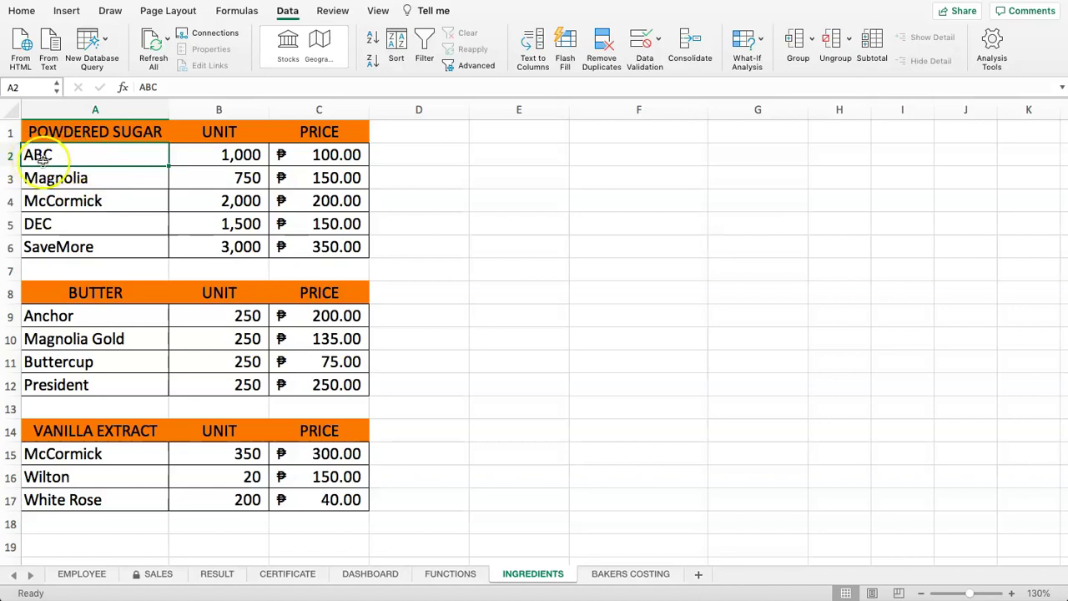
- Start a VLOOKUP formula in powder sugar UNIT cell F3 on the BAKERS COSTING sheet, with brand cell B3 as the lookup value
click(618, 575)
click(430, 182)
click(573, 185)
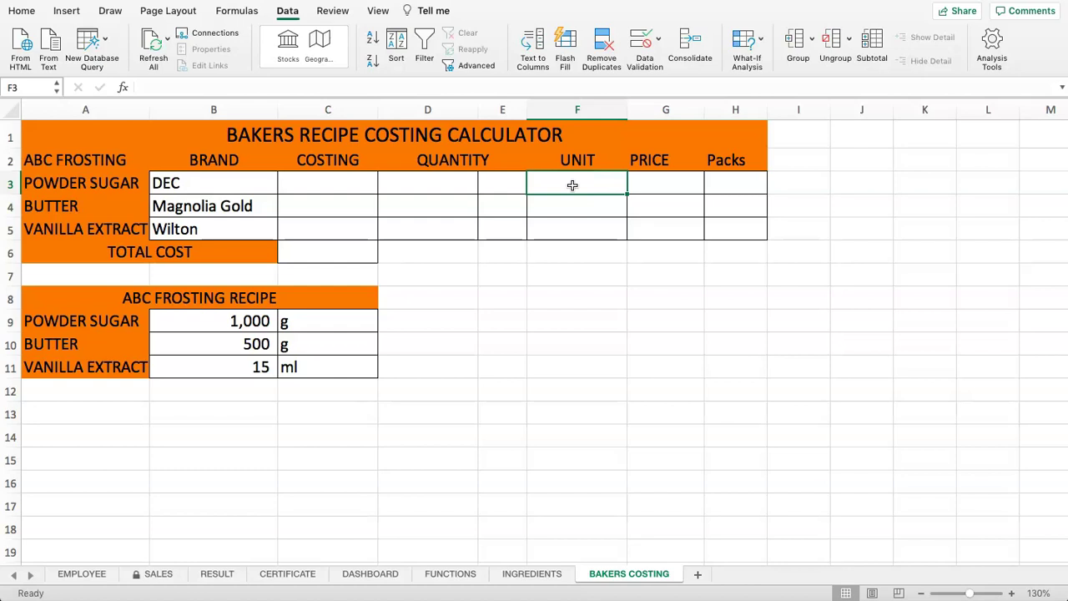
text(=V)
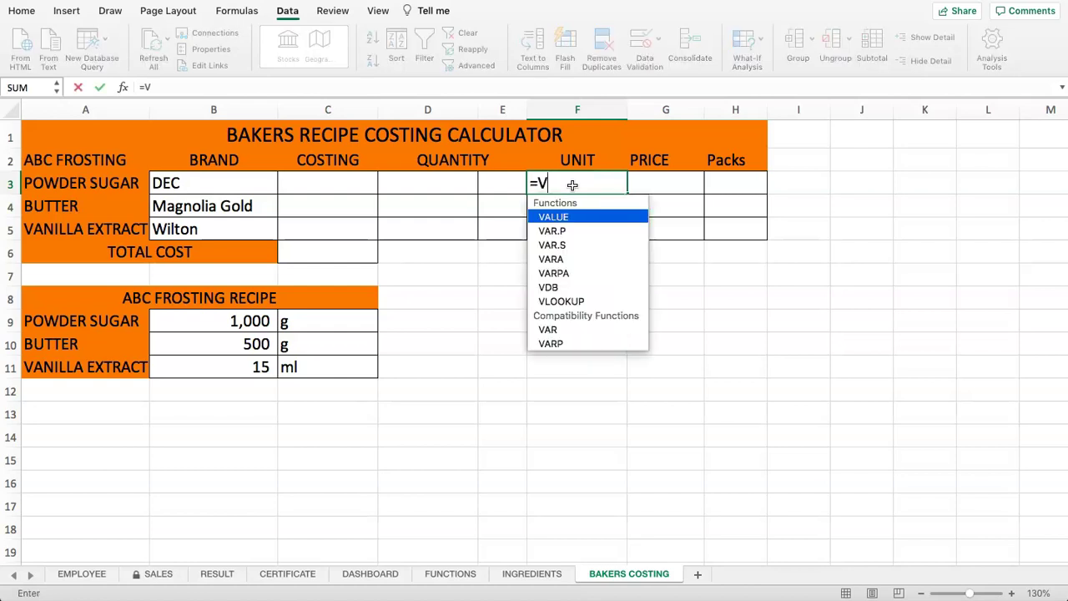
text(LOOKUP()
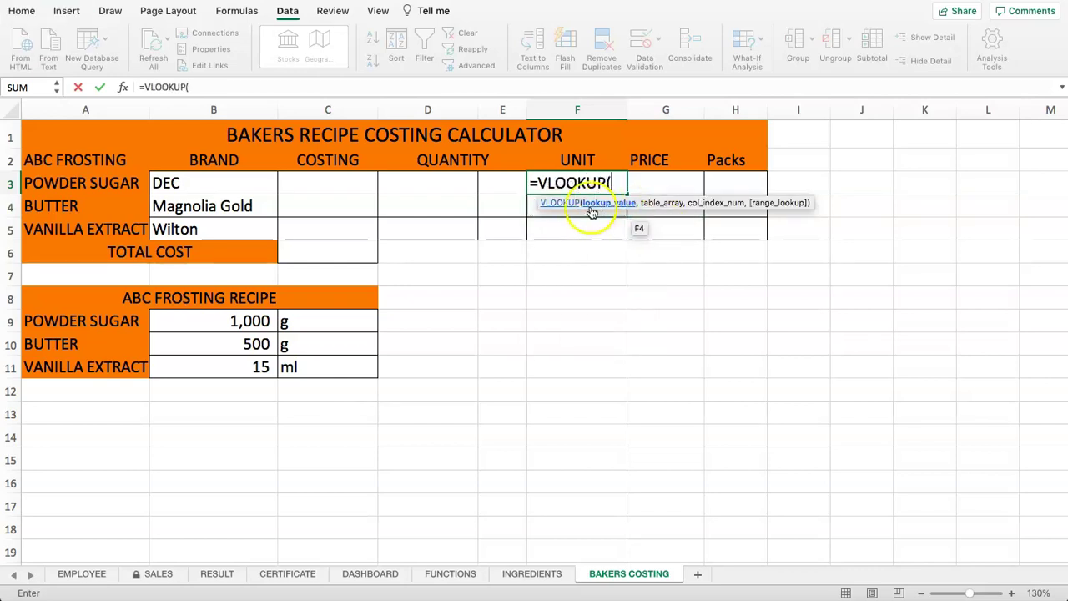
click(189, 92)
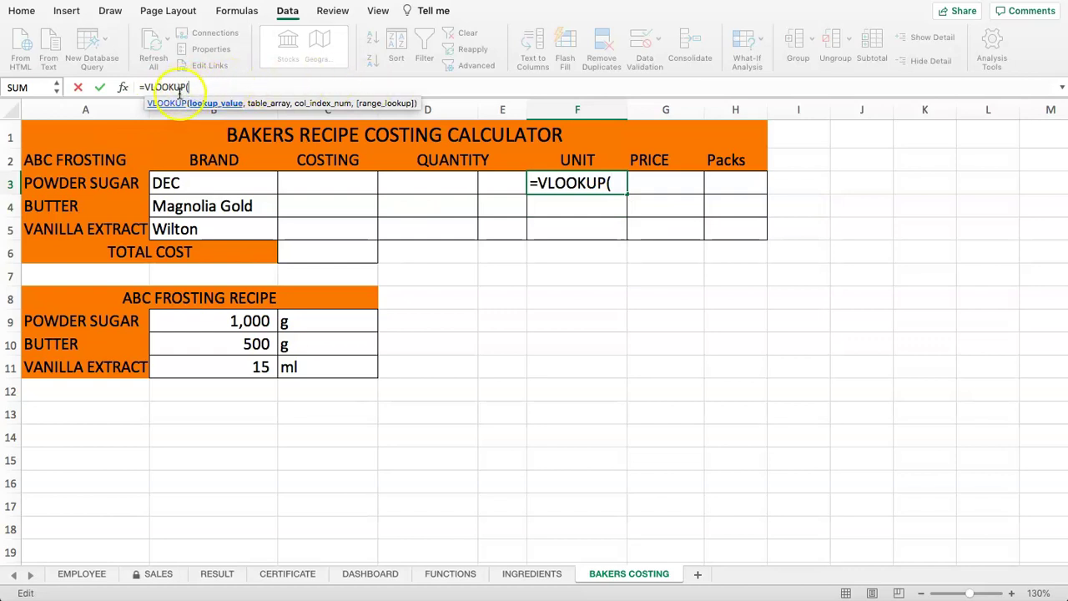
click(201, 182)
text(,)
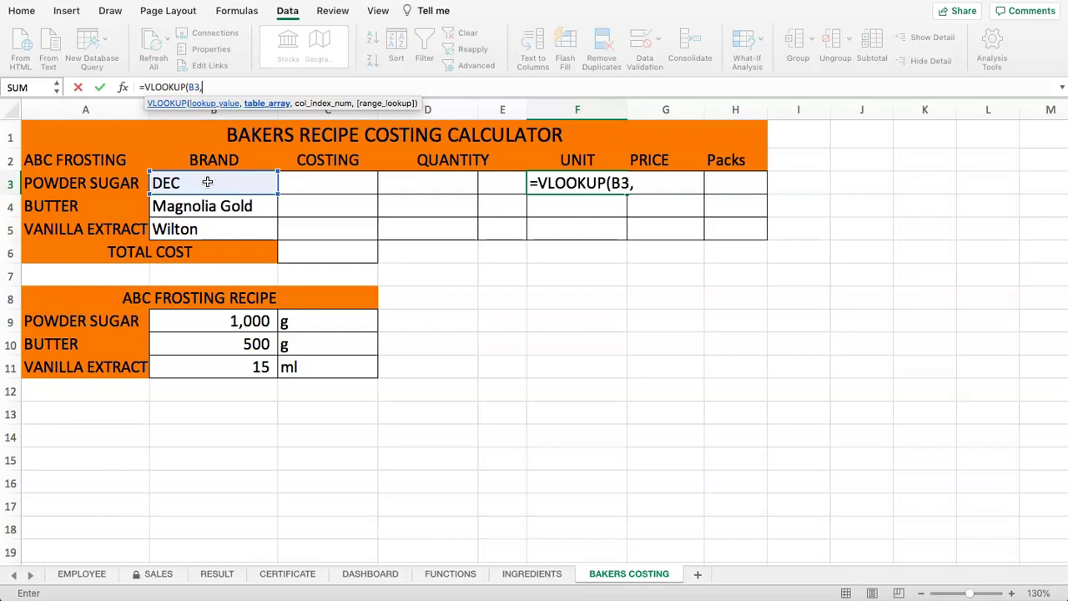
- Complete the UNIT lookup with table range INGREDIENTS!A2:C6, column index 2 and FALSE for an exact match, and enter it
click(531, 575)
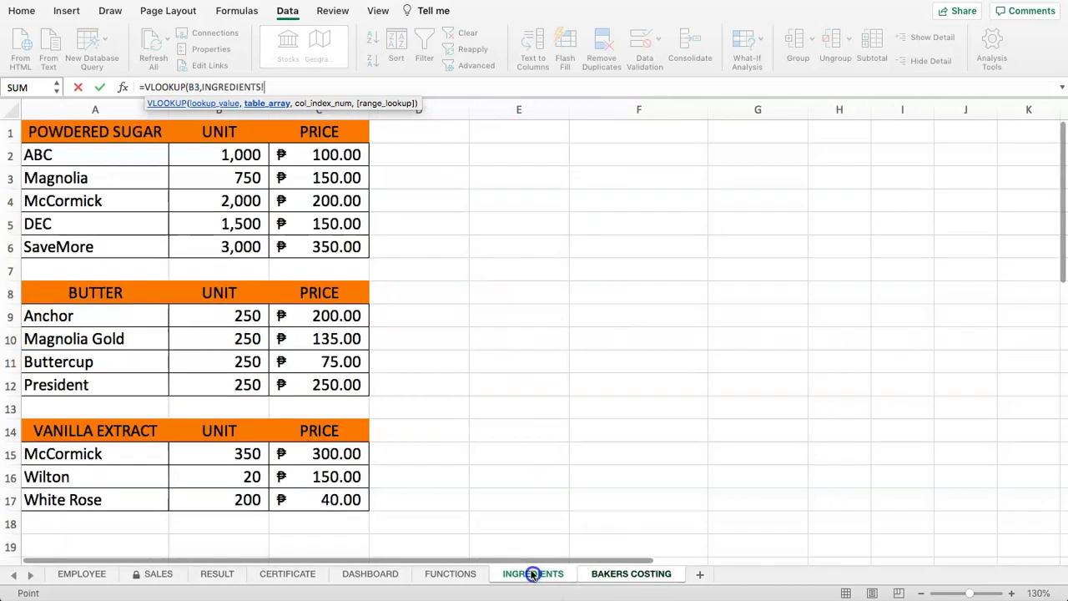
drag(80, 154, 329, 247)
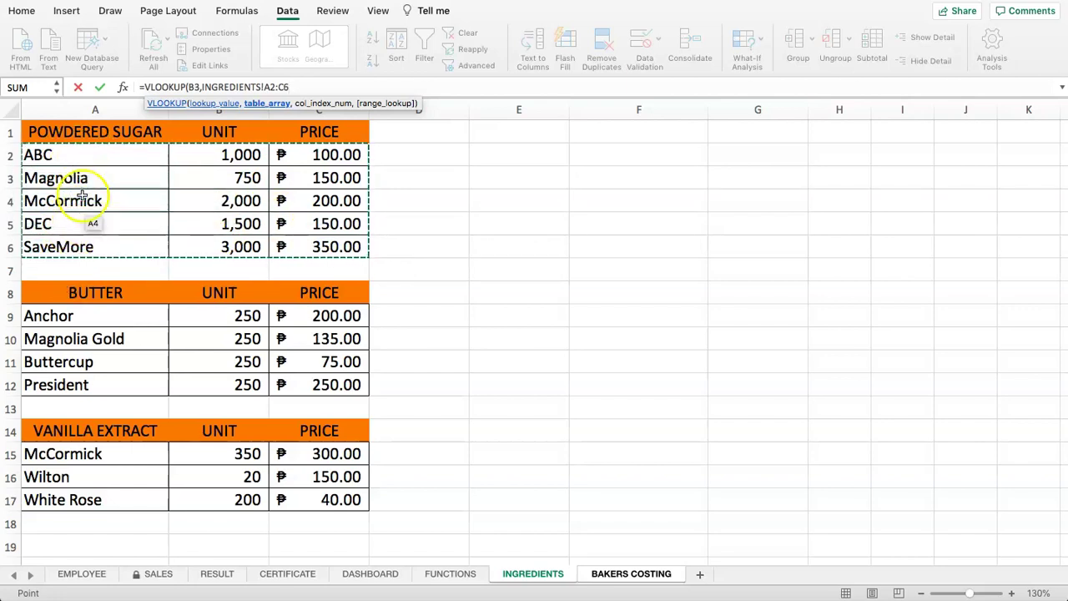
text(,)
click(313, 107)
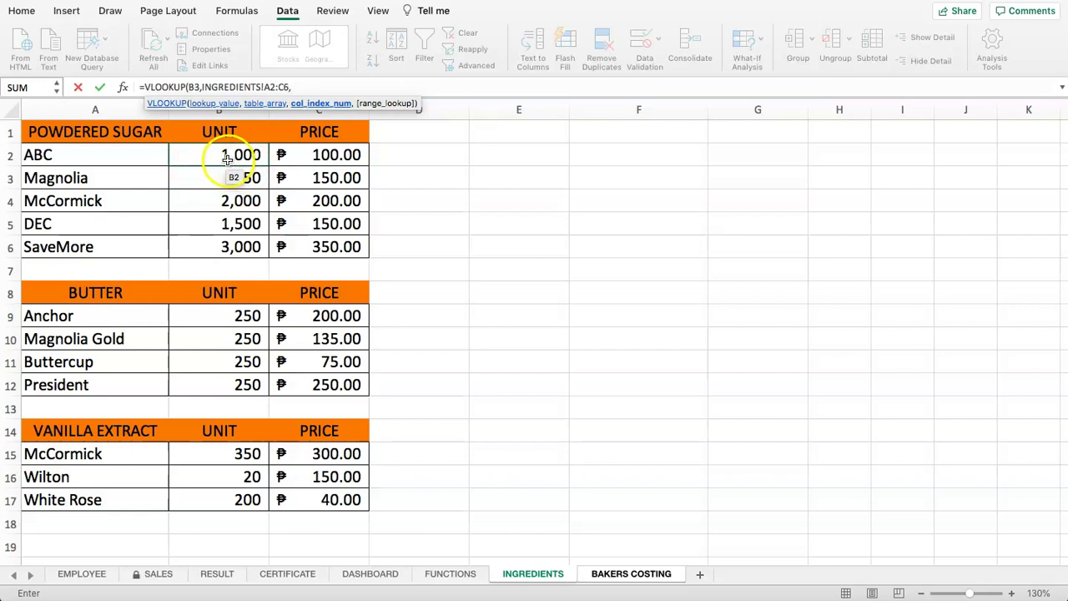
text(,FALSE))
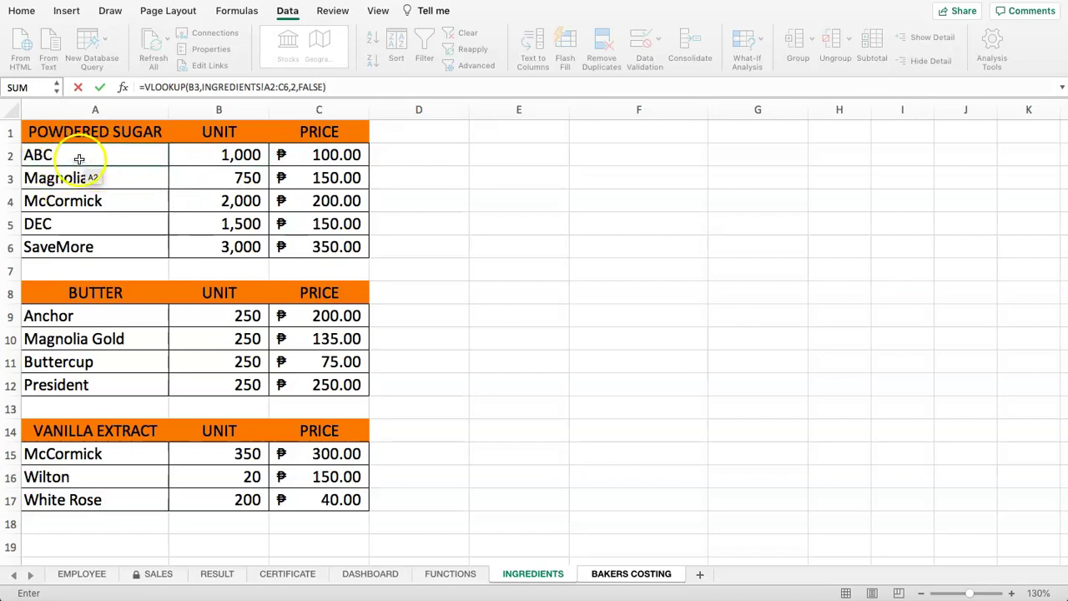
key(Return)
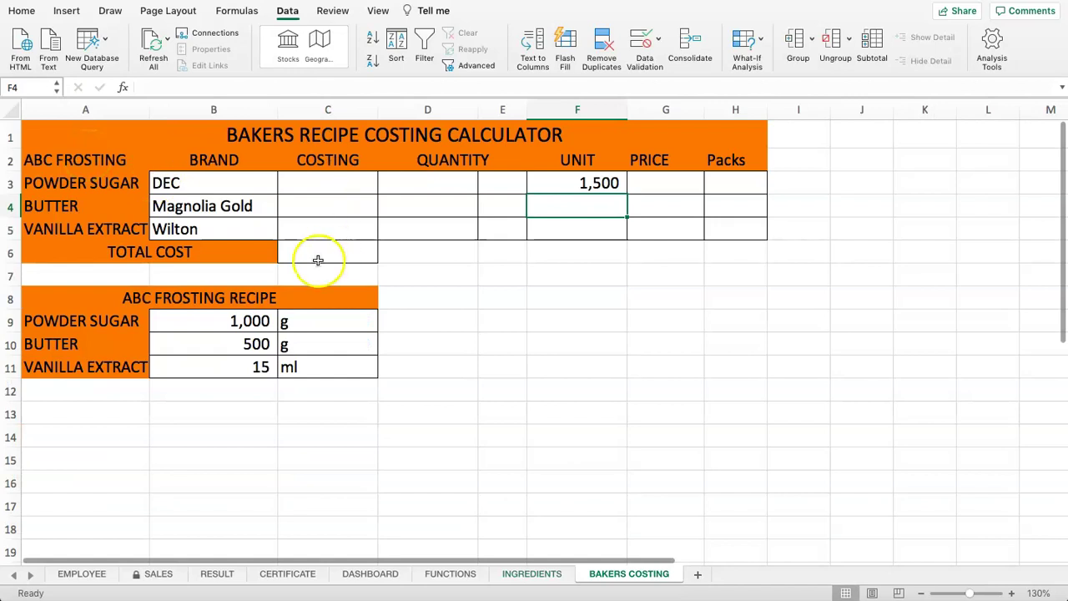
- Review the column index argument of the VLOOKUP formula in UNIT cell F3
click(560, 183)
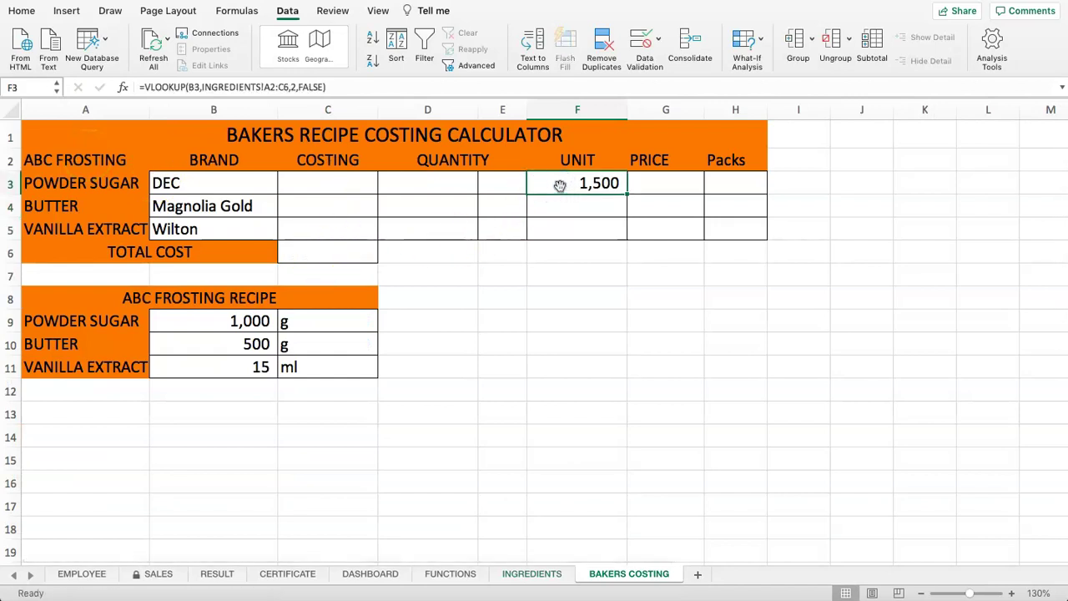
click(658, 181)
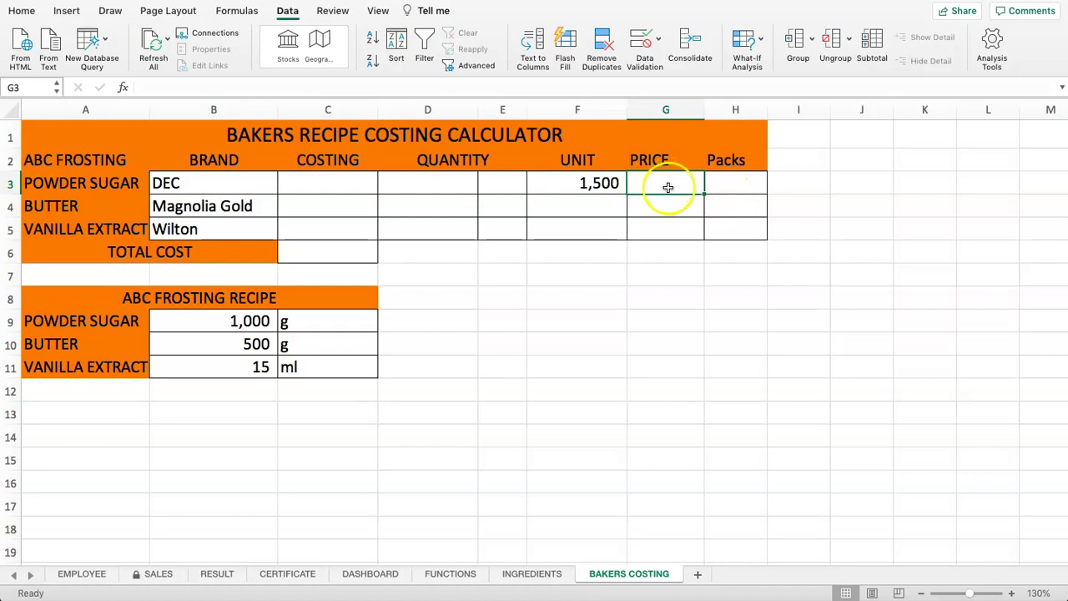
click(555, 182)
click(291, 87)
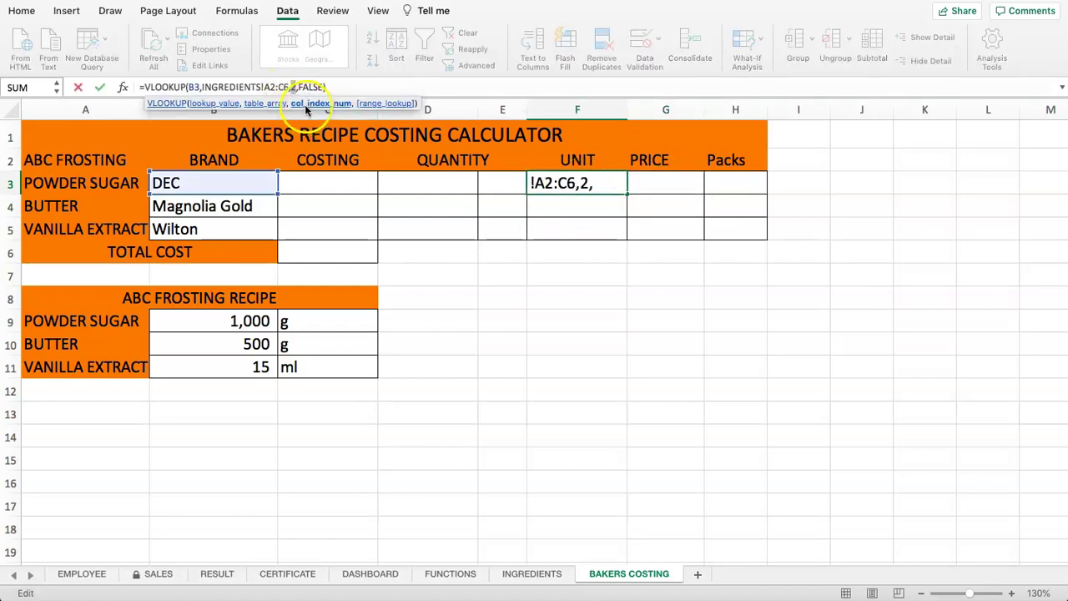
- Start a VLOOKUP formula in powder sugar PRICE cell G3, with brand cell B3 as the lookup value
click(644, 179)
text(=VLOO)
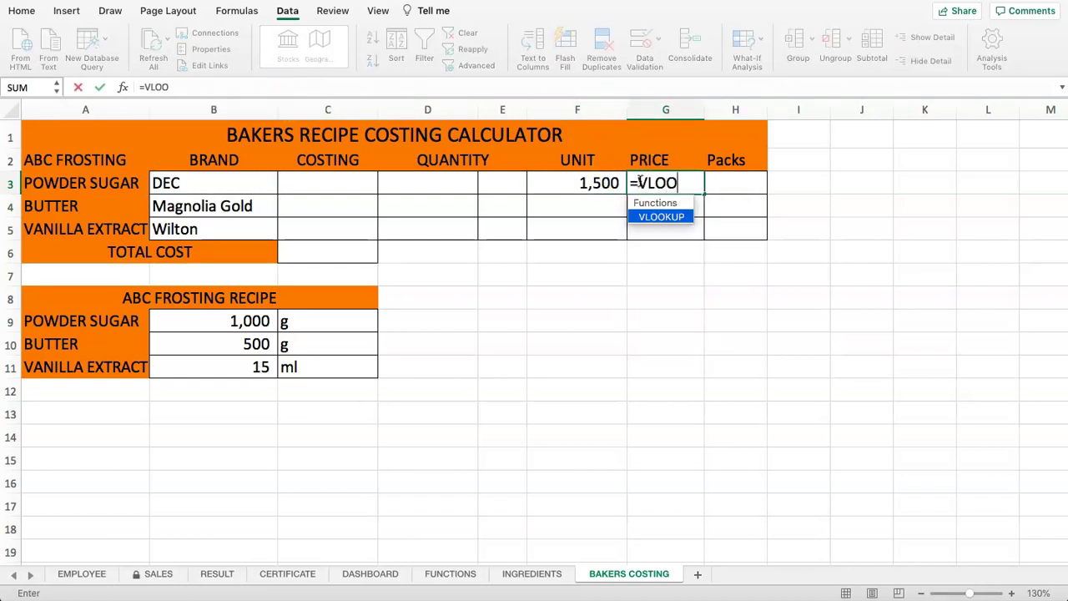
text(KUP()
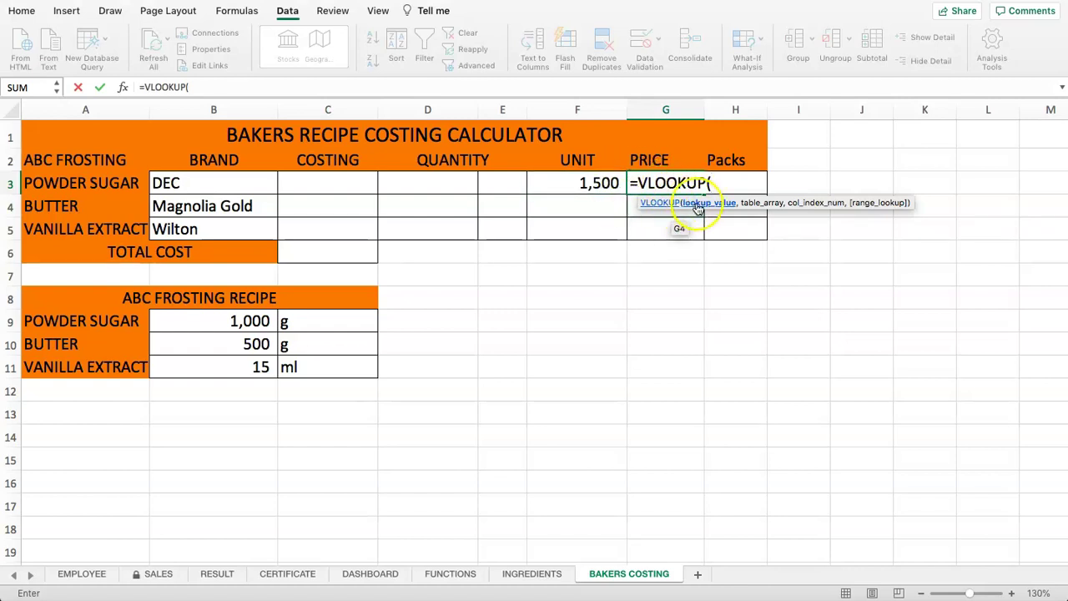
click(181, 188)
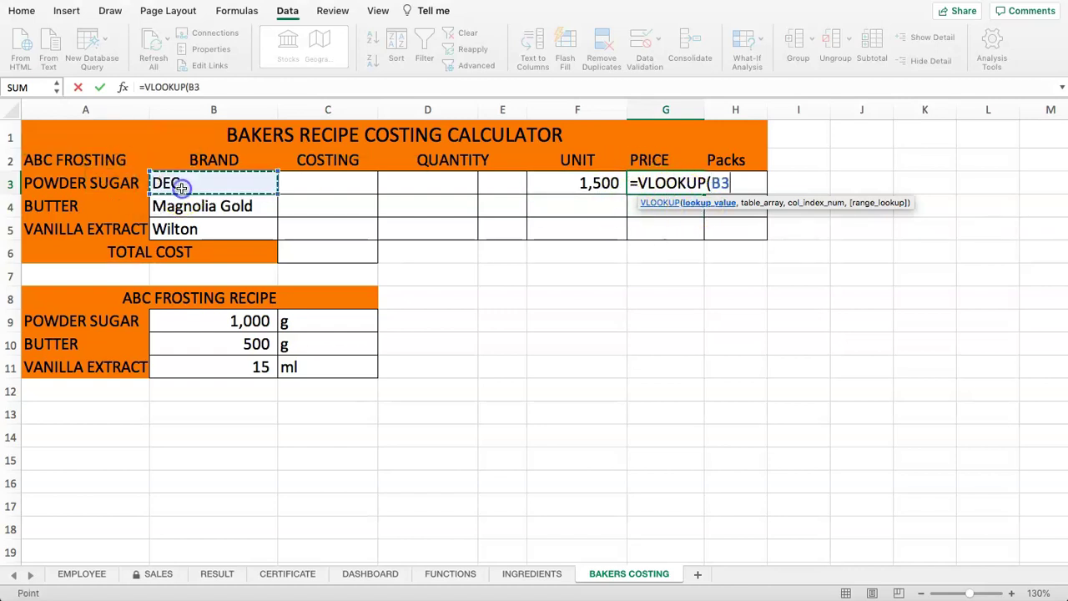
text(,)
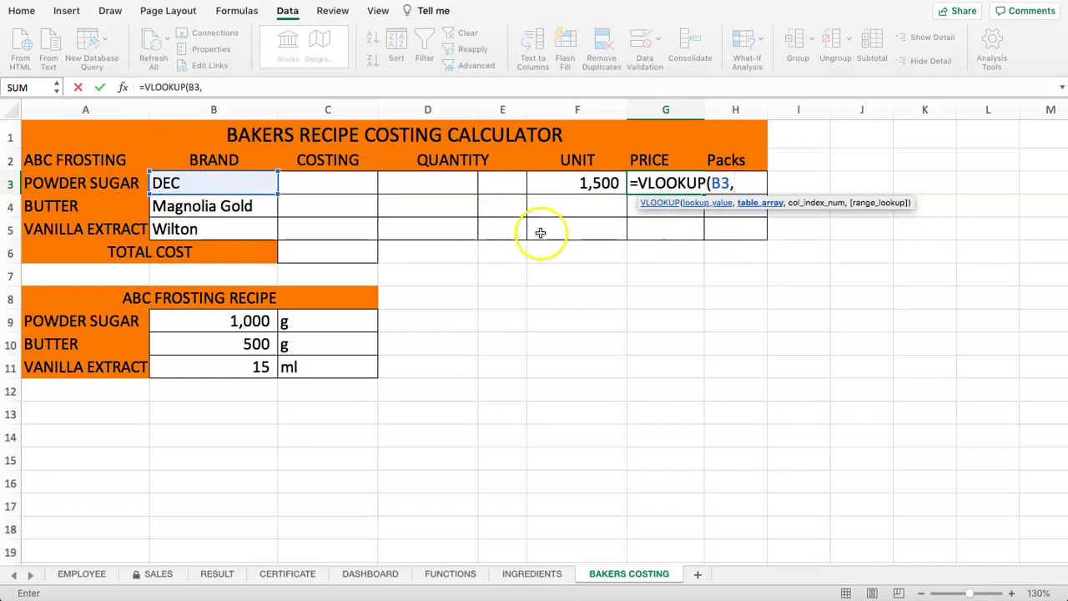
- Complete the powder sugar PRICE lookup with table range INGREDIENTS!A2:C6, column index 3 and FALSE for an exact match, and enter it
click(532, 573)
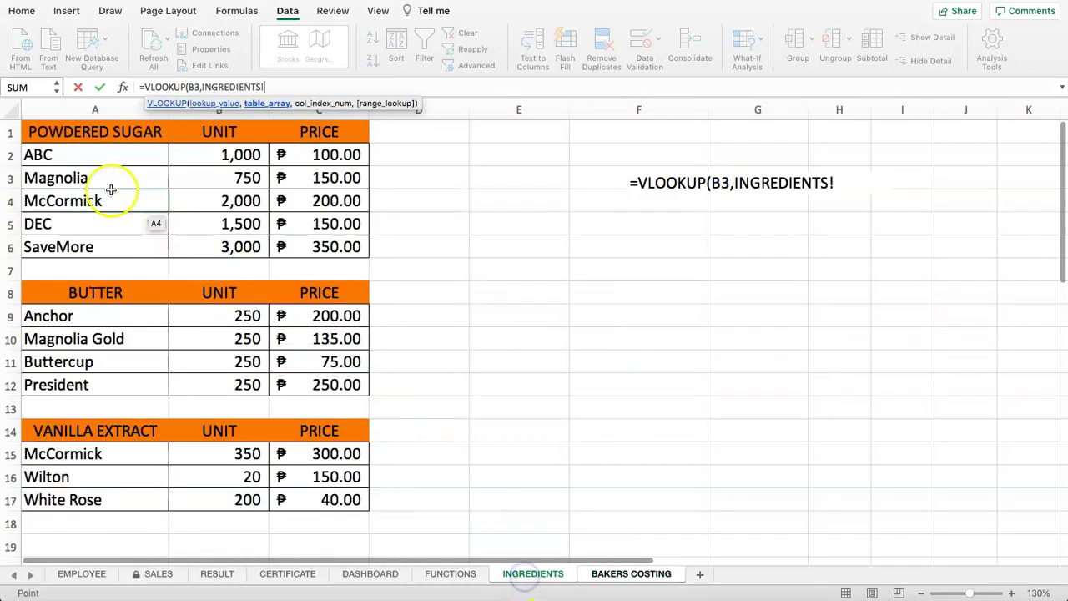
drag(72, 155, 309, 248)
text(,)
click(296, 223)
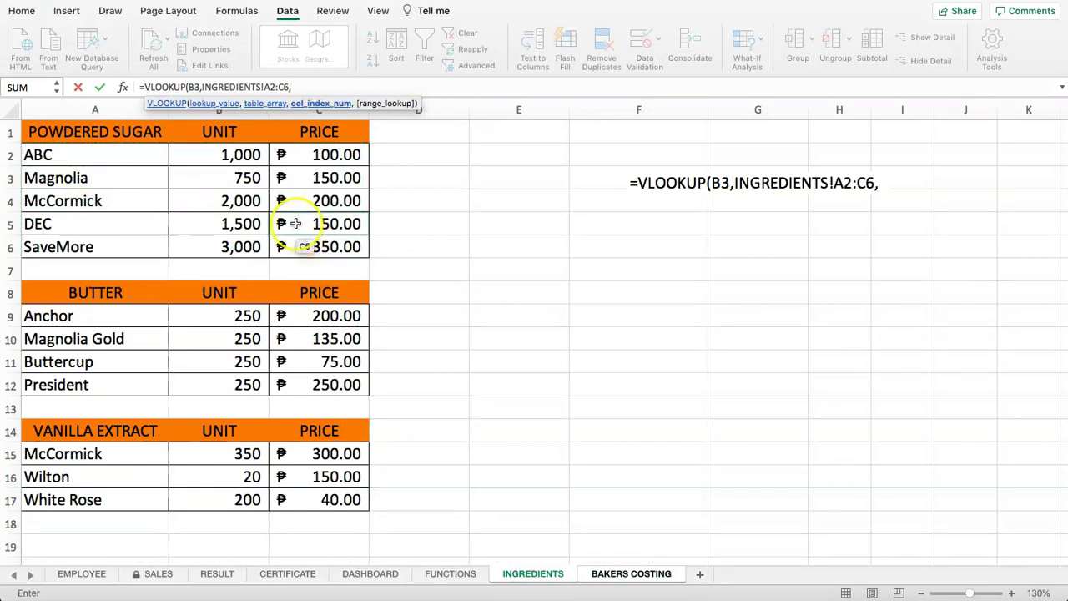
text(3,)
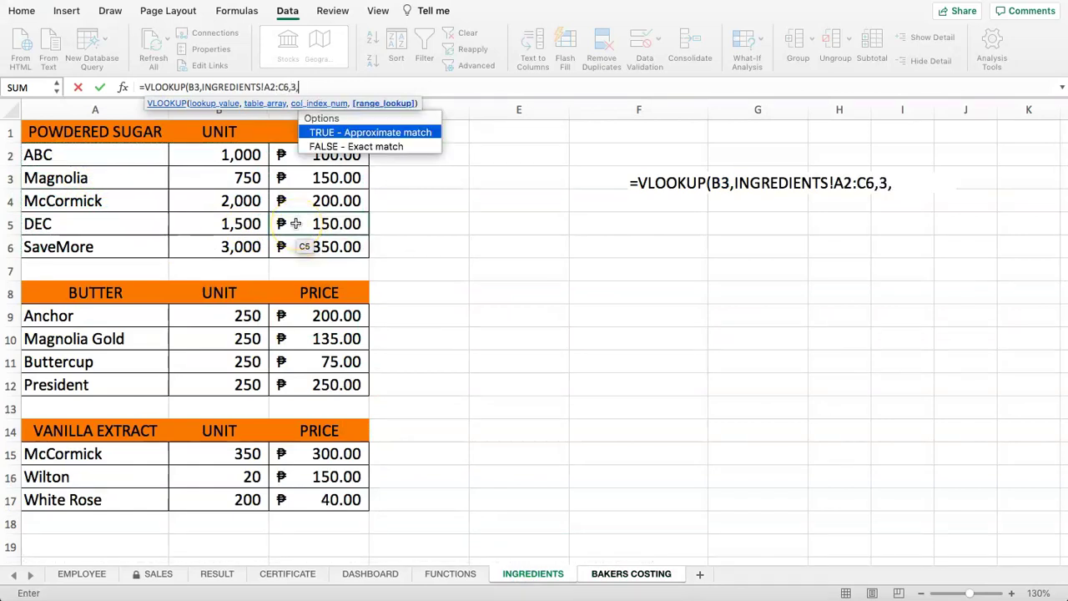
text(FALSE))
key(Return)
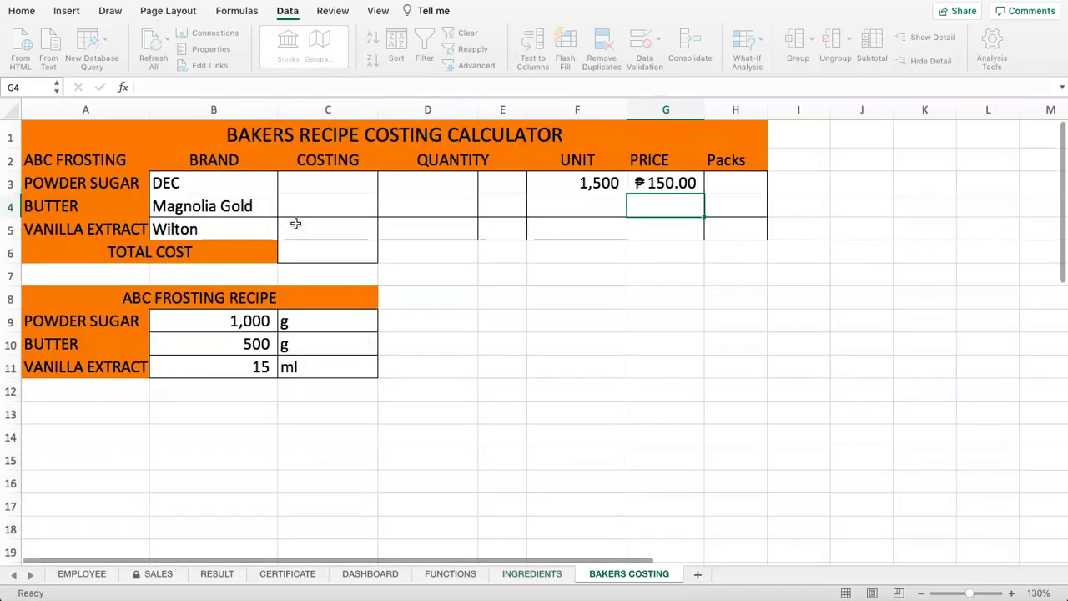
drag(608, 183, 683, 183)
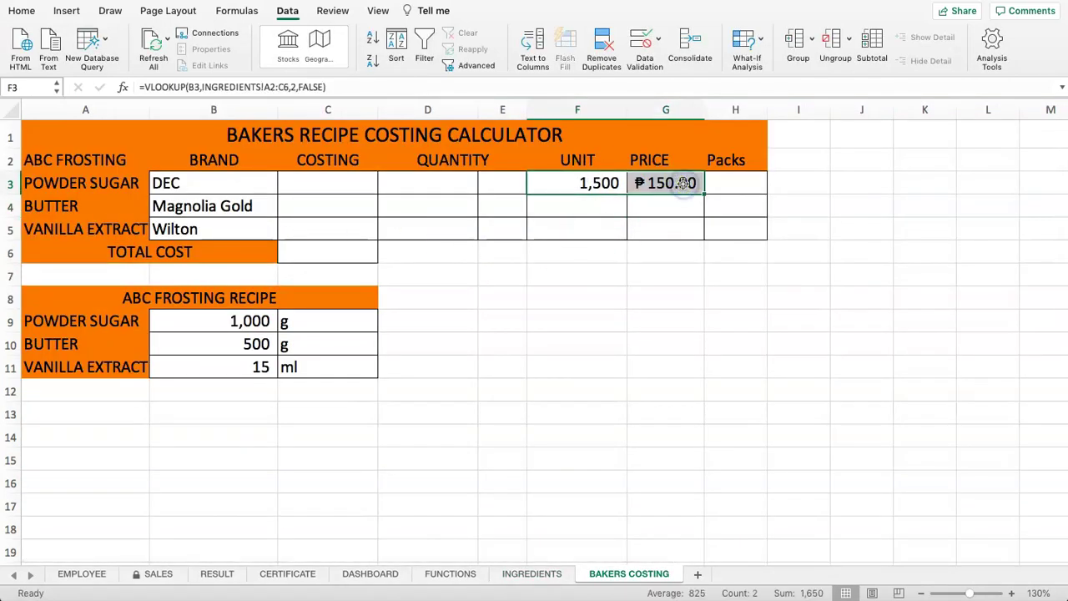
- Start a VLOOKUP formula in butter UNIT cell F4, with brand cell B4 as the lookup value
click(554, 212)
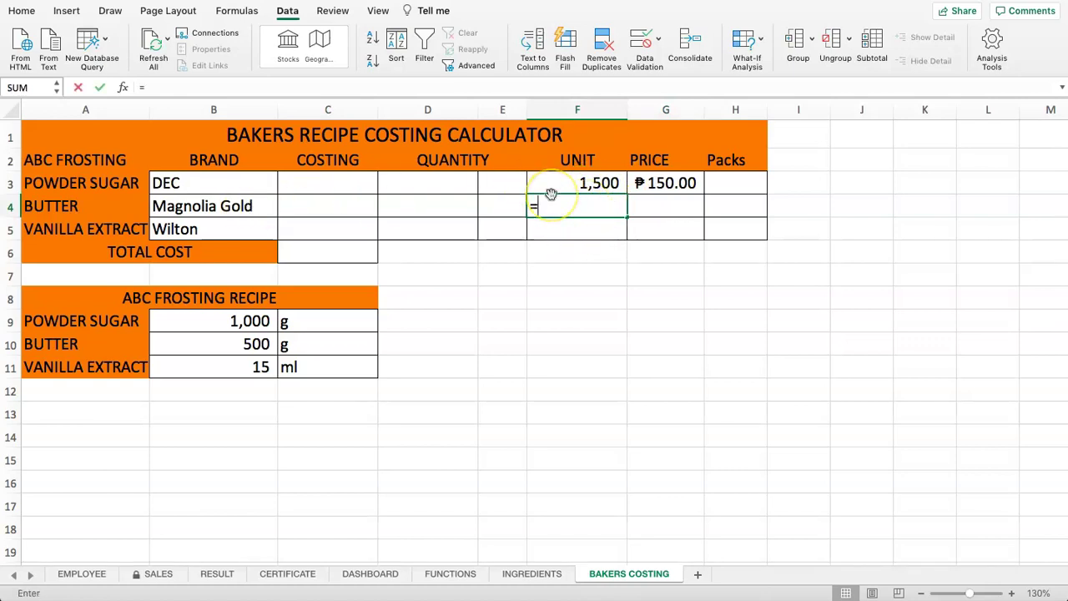
text(VL)
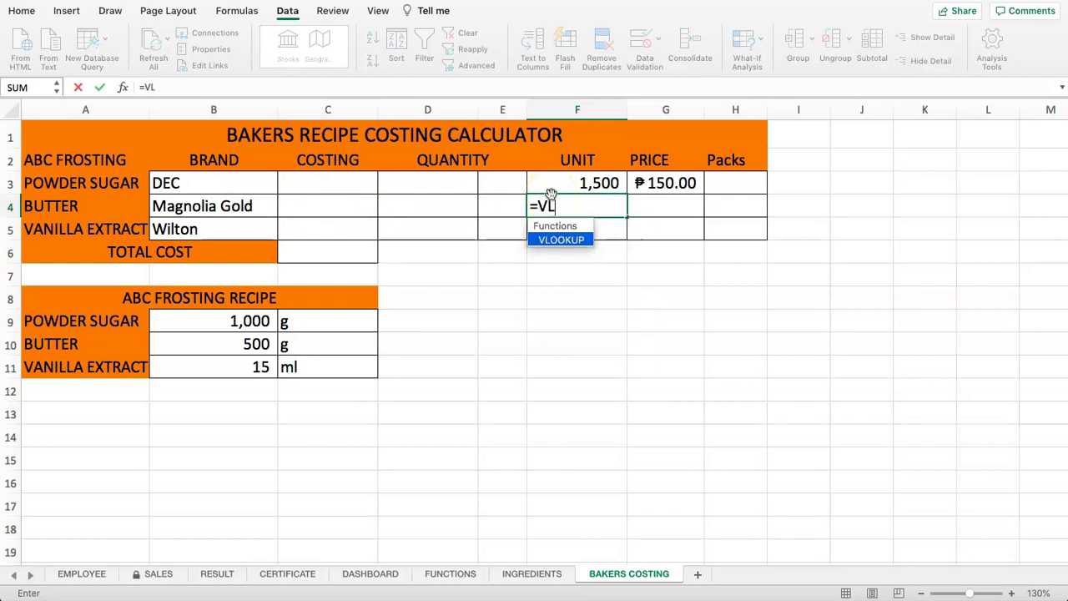
text(OOKUP()
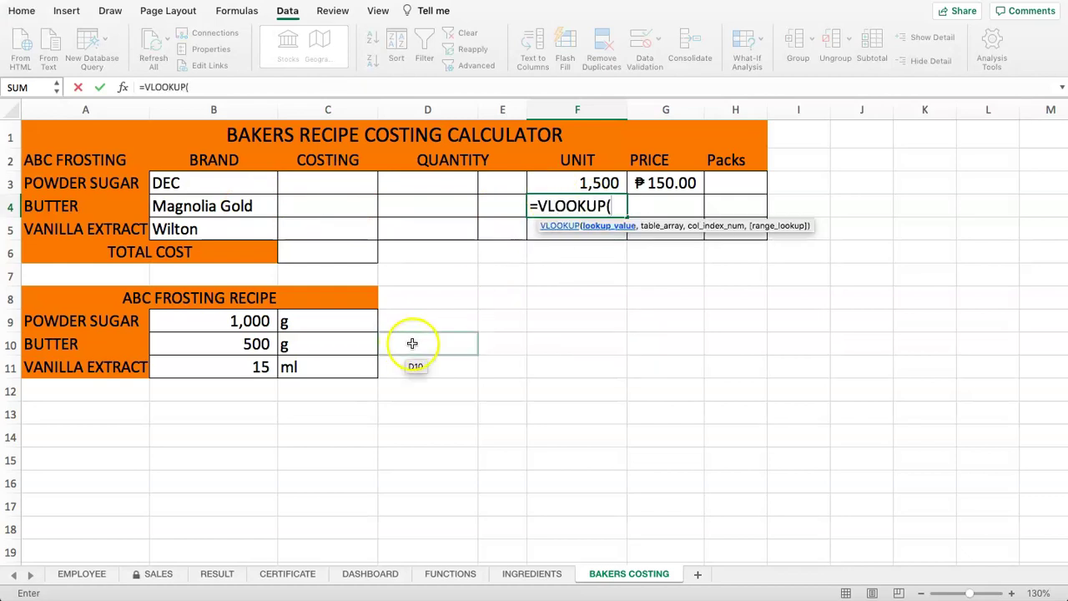
click(231, 206)
text(,)
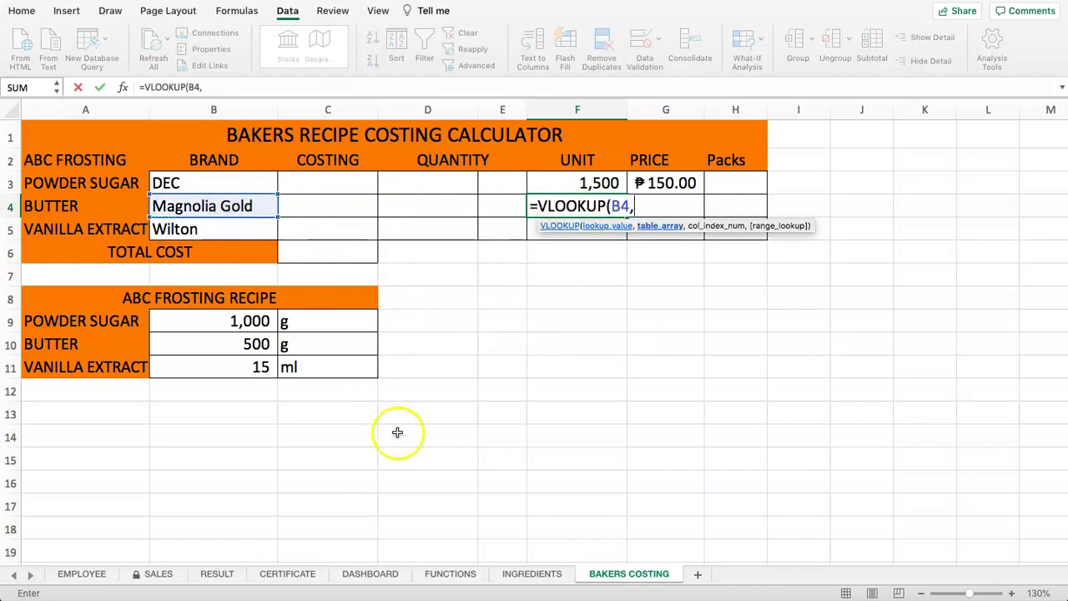
- Complete the butter UNIT lookup with table range INGREDIENTS!A9:C12, column index 2 and FALSE for an exact match, and enter it
click(526, 574)
drag(37, 315, 305, 385)
text(,)
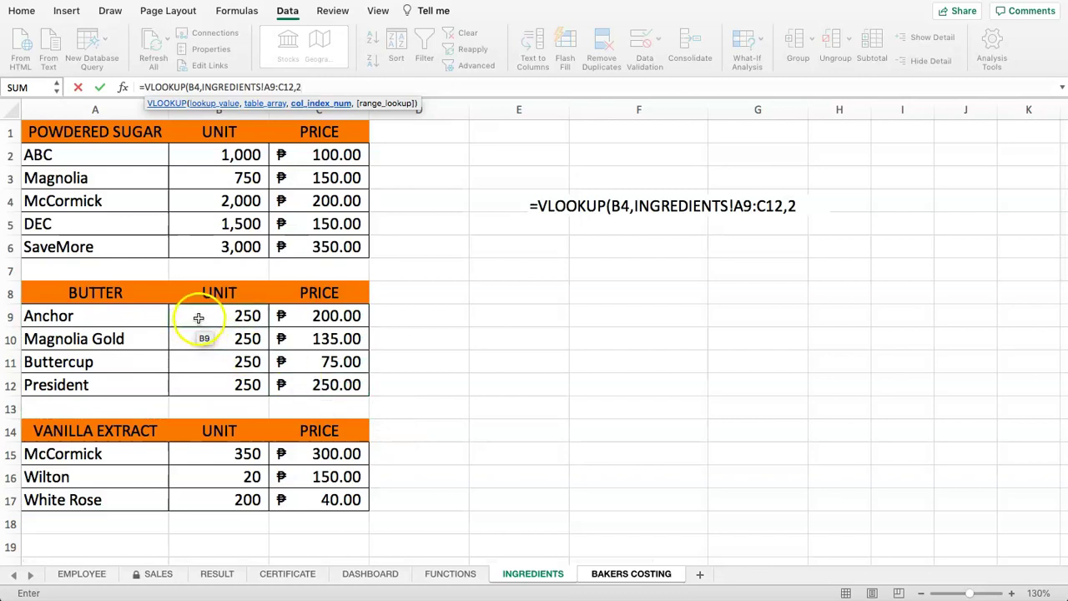
text(2)
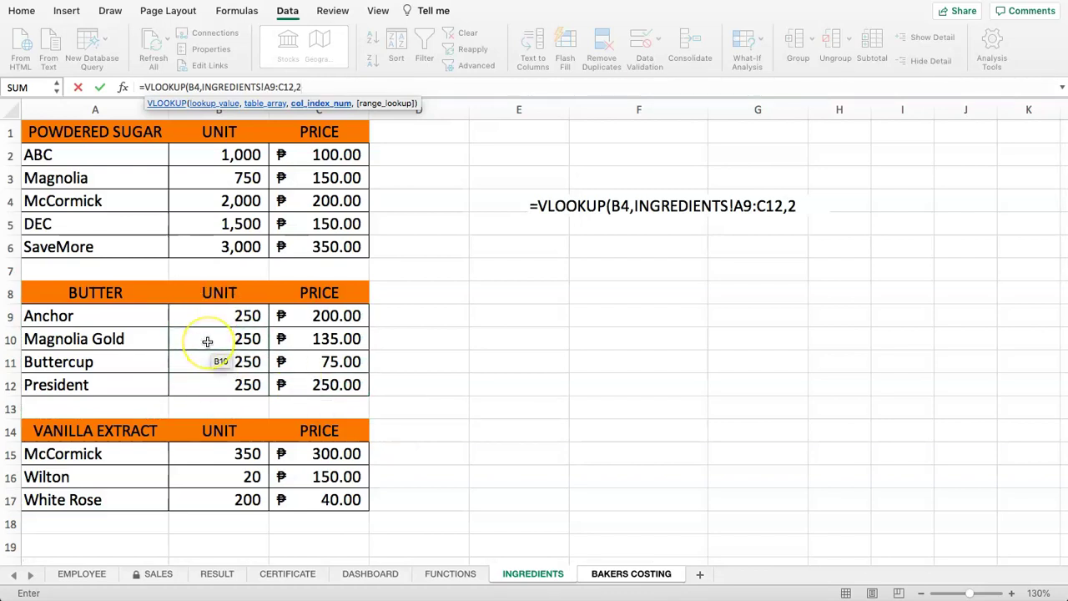
text(,FALSE))
key(Return)
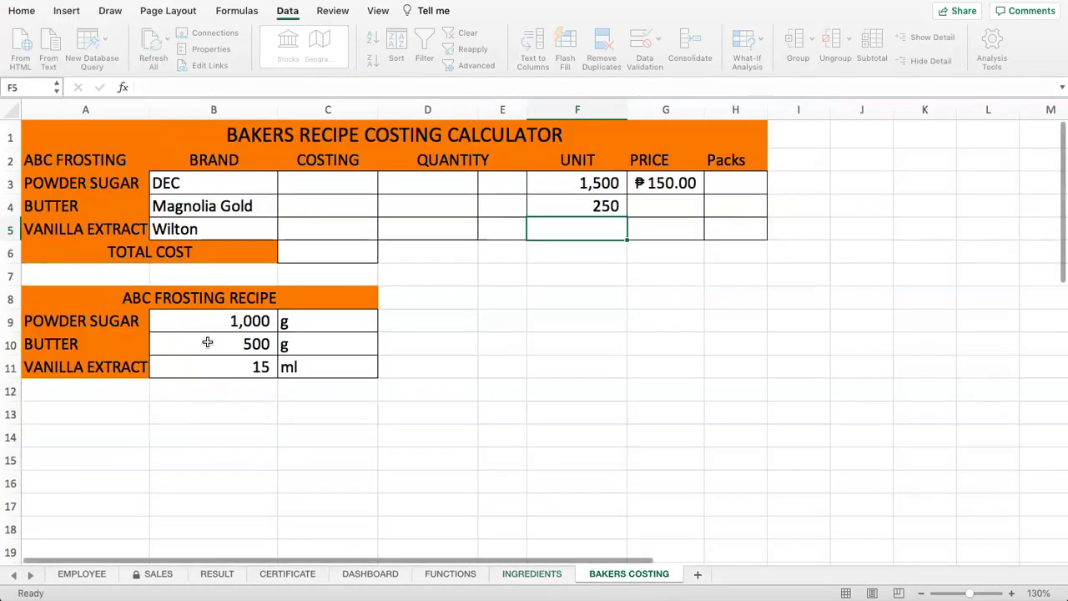
- Copy the VLOOKUP formula text from F4 into butter PRICE cell G4, change its column index to 3, and enter it
click(590, 207)
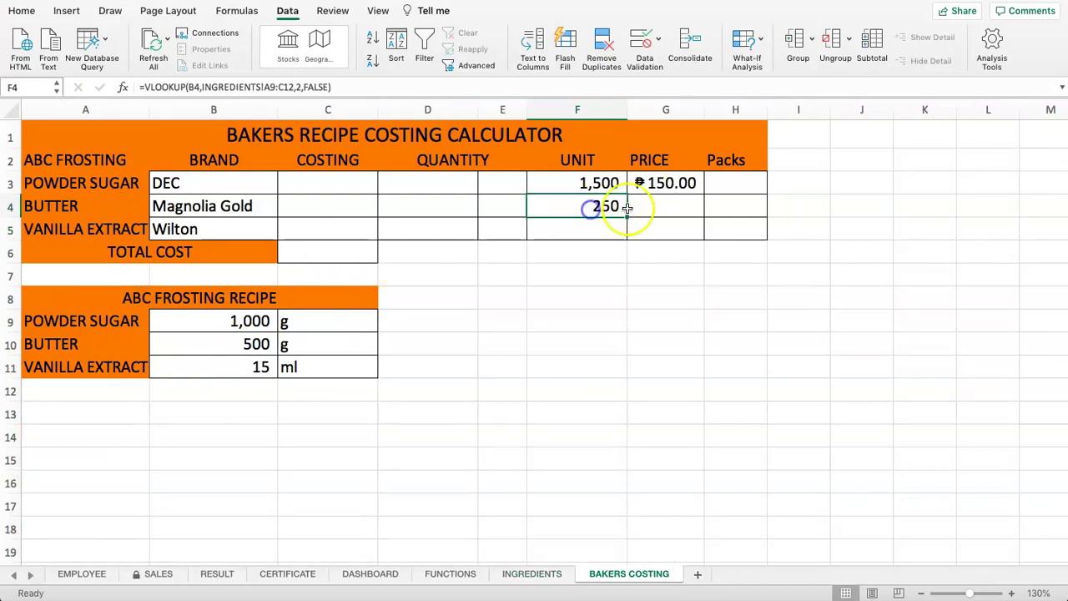
drag(338, 87, 163, 90)
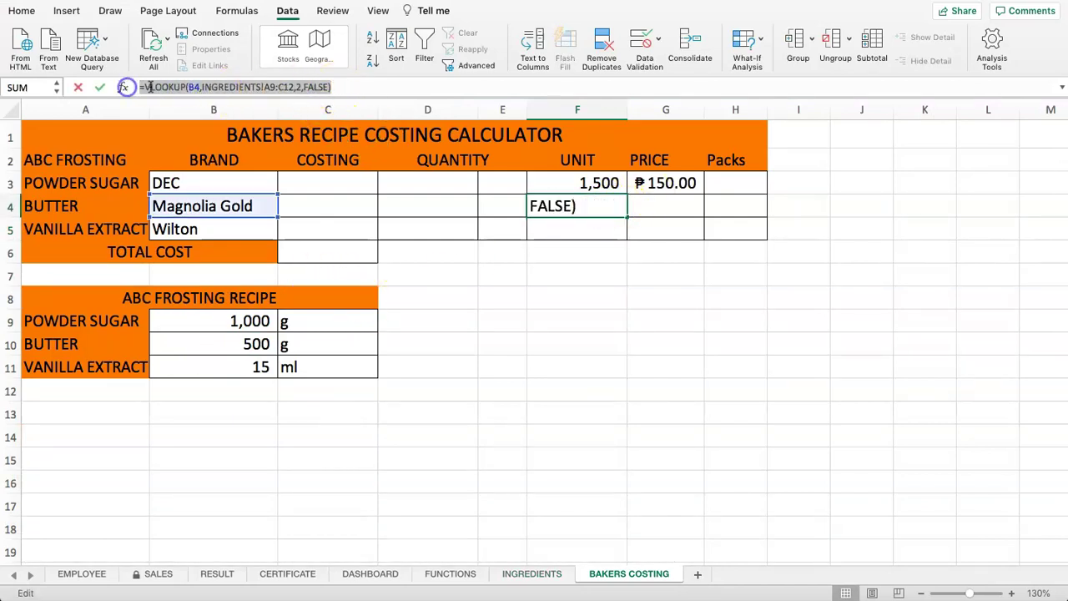
key(Escape)
click(654, 209)
click(415, 87)
key(super+v)
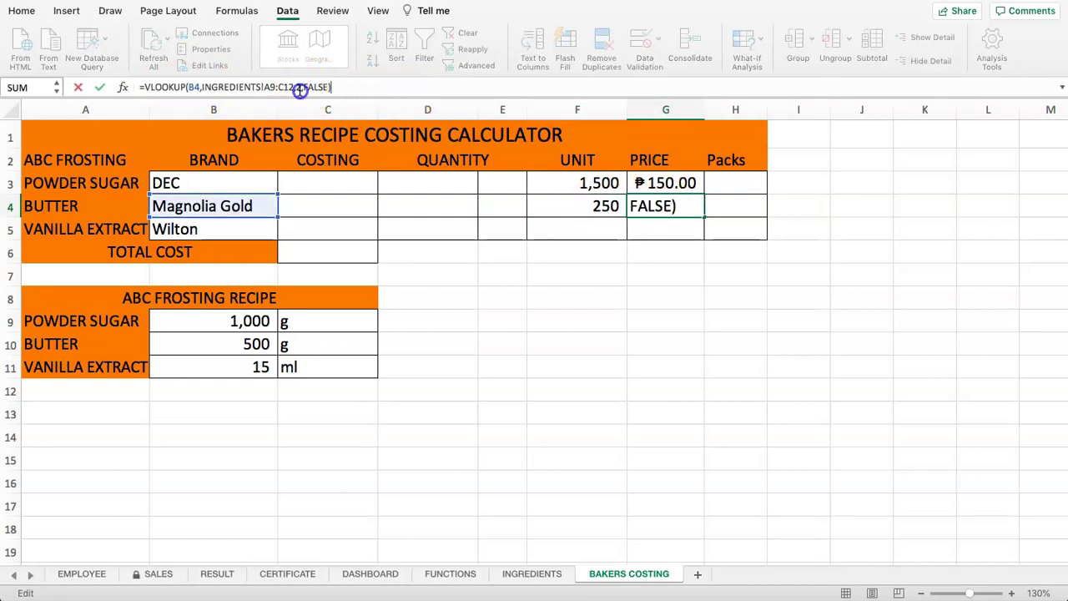
click(303, 87)
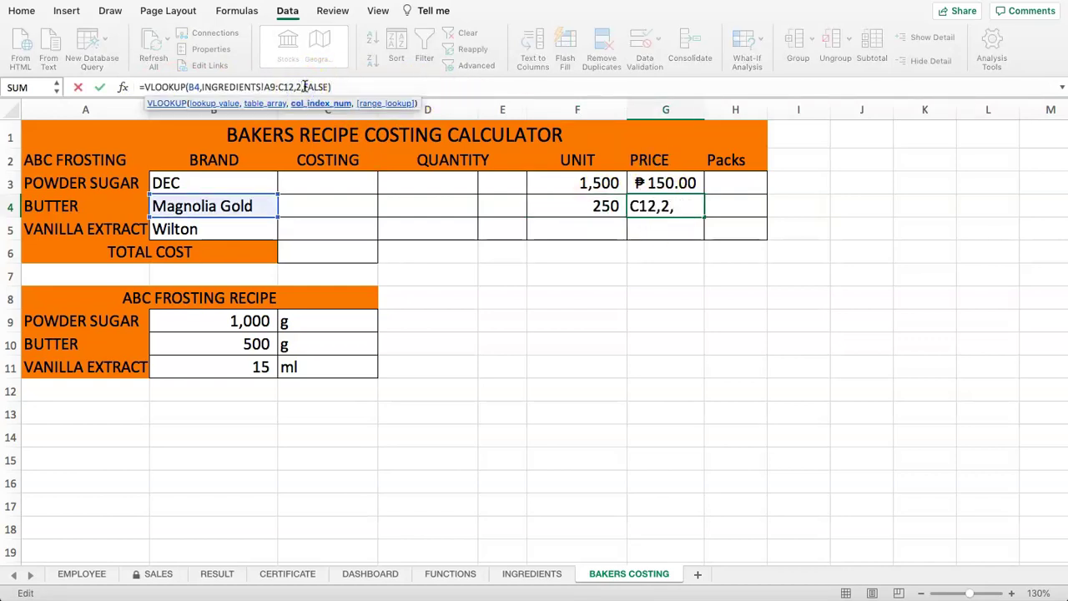
key(Return)
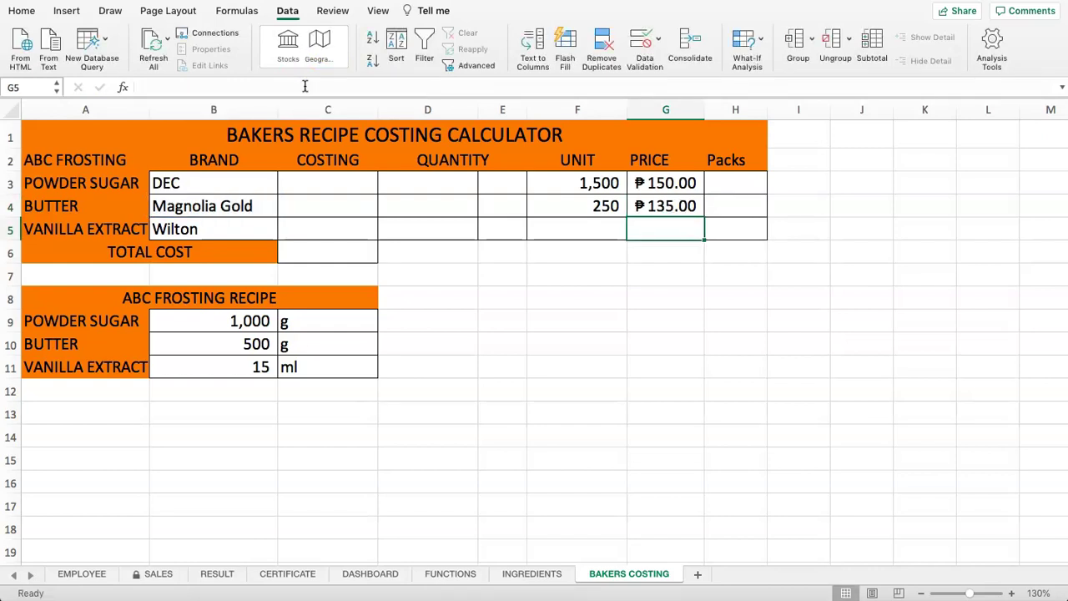
- Start a VLOOKUP formula in vanilla extract UNIT cell F5, with 'BAKERS COSTING'!B5 as the lookup value
click(553, 228)
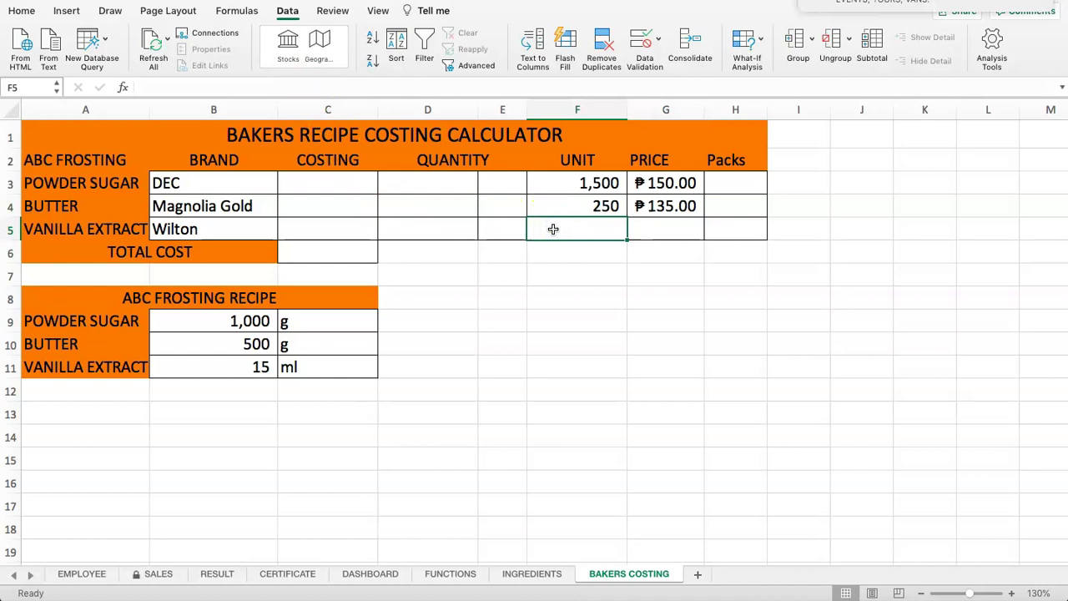
click(579, 230)
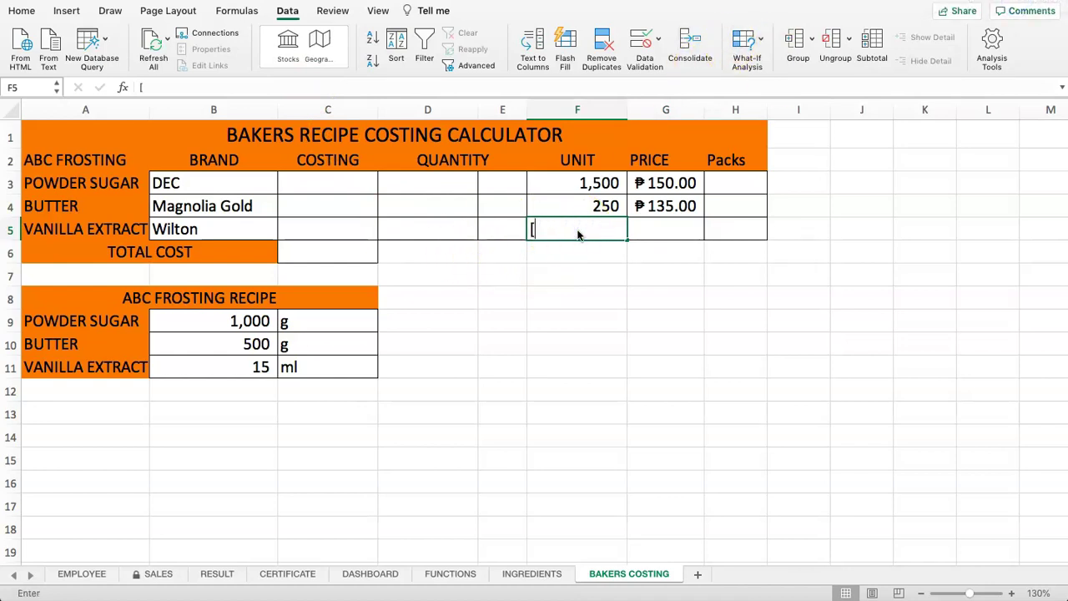
text(=)
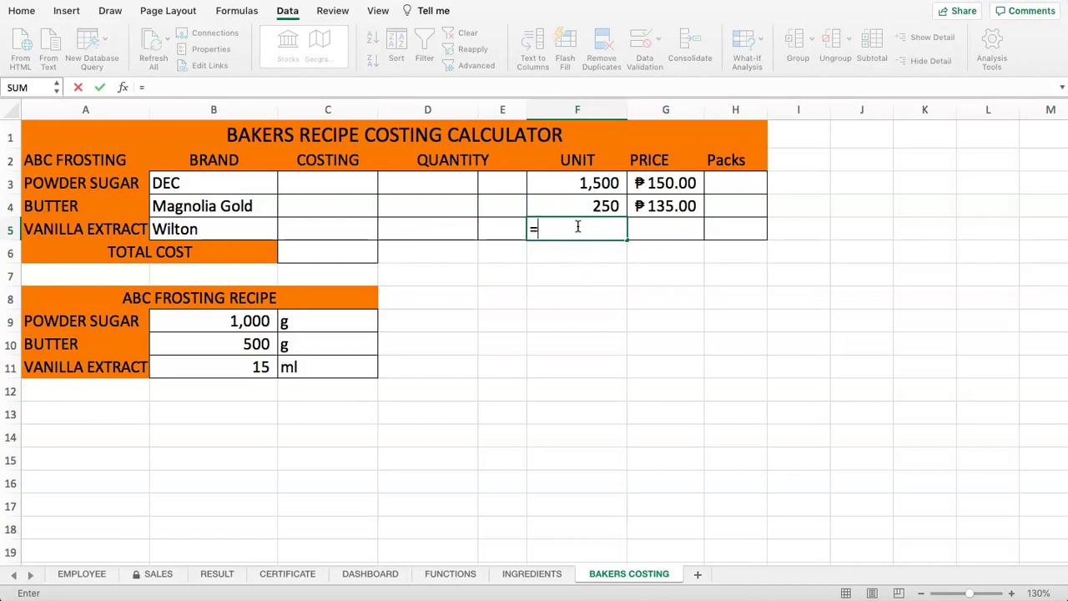
text(VLOOKP)
key(BackSpace)
text(UP))
key(BackSpace)
text(()
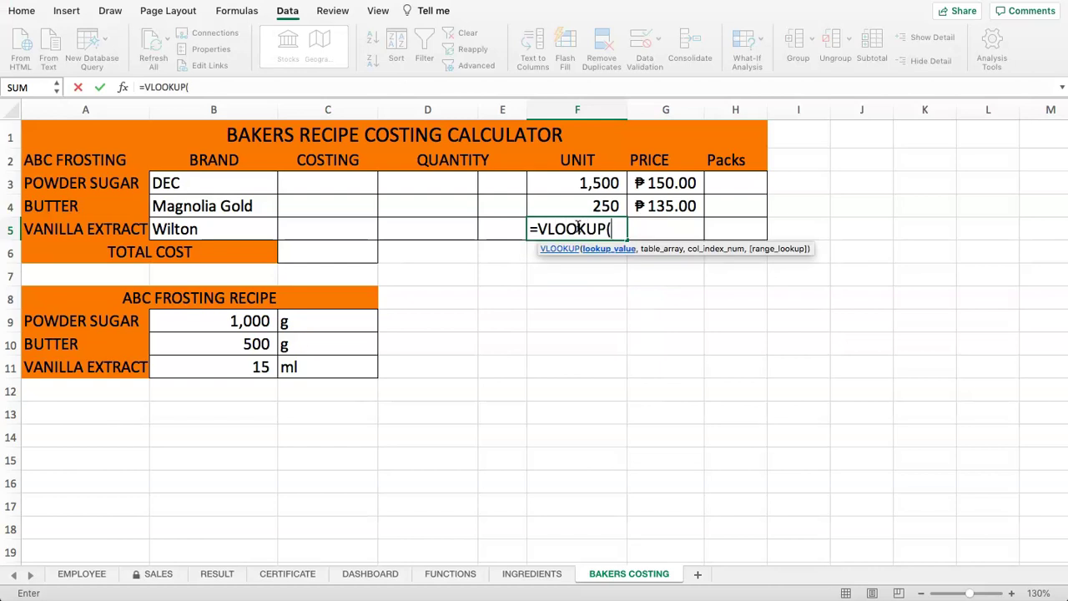
click(510, 576)
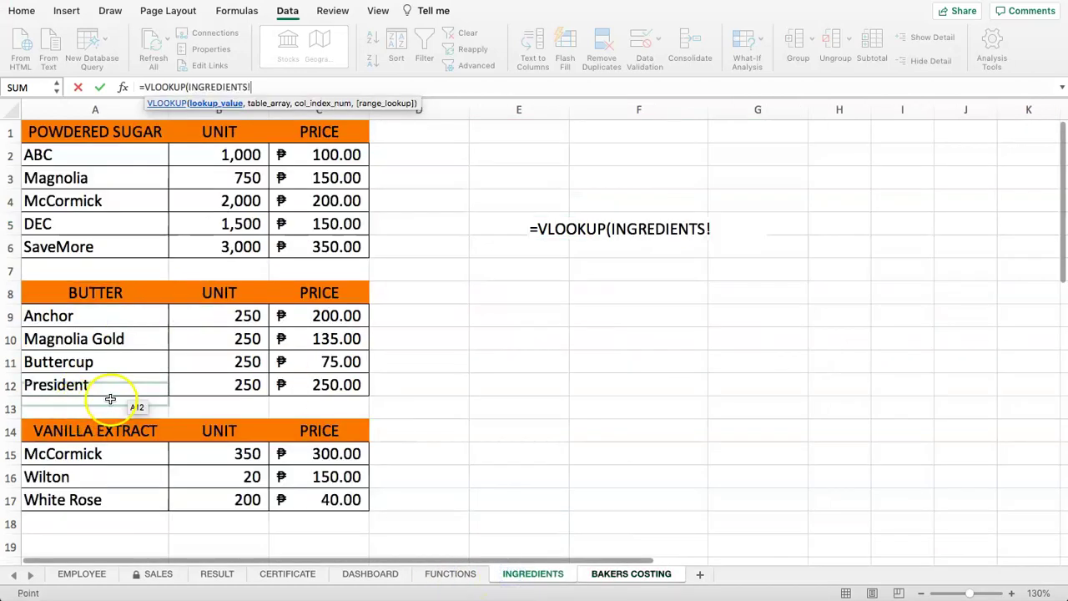
click(604, 576)
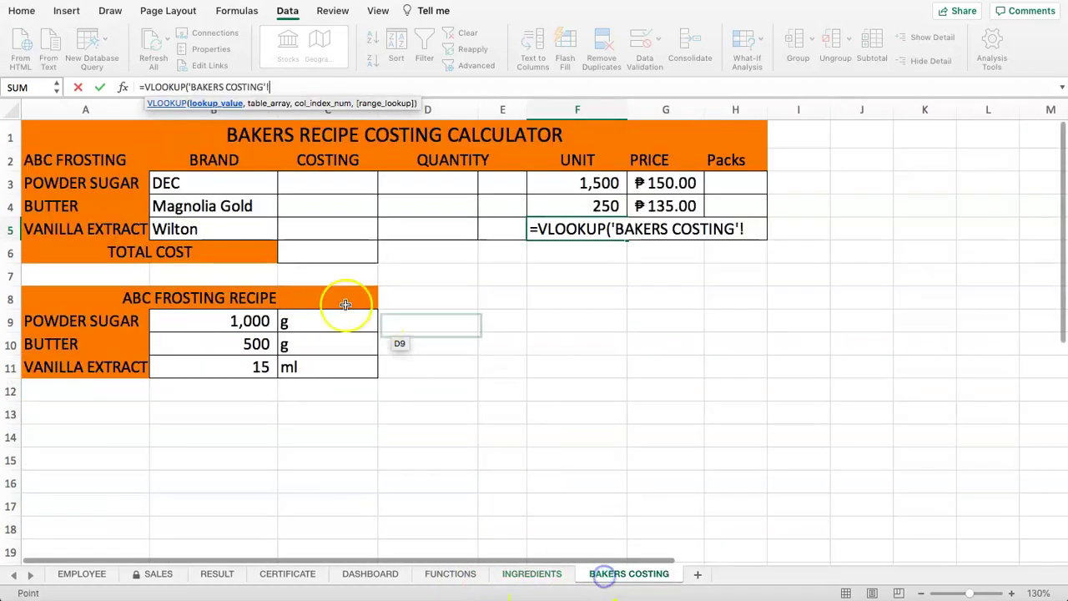
click(192, 229)
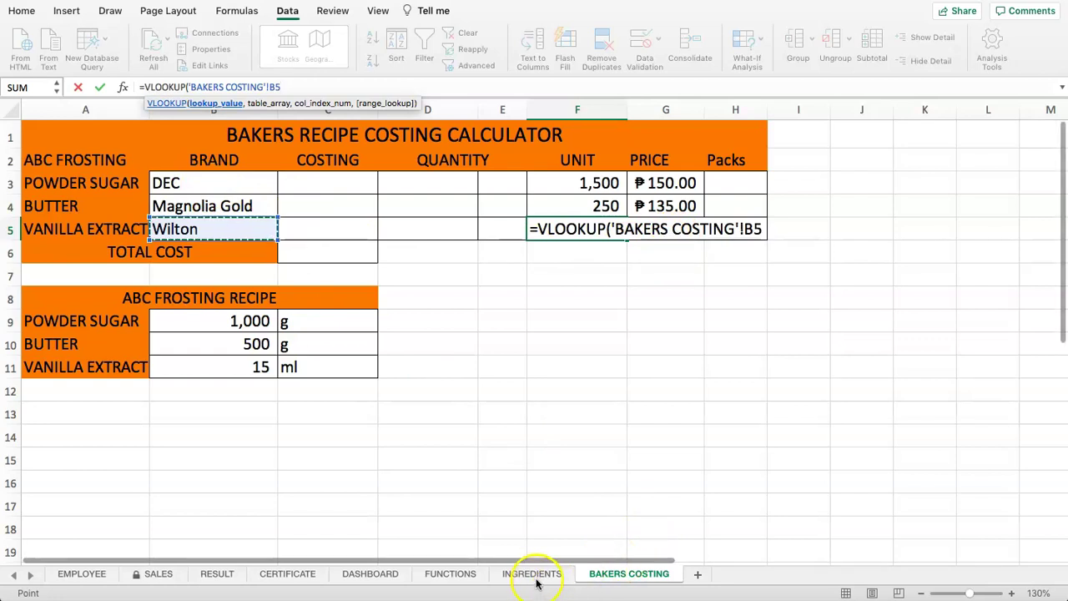
text(,)
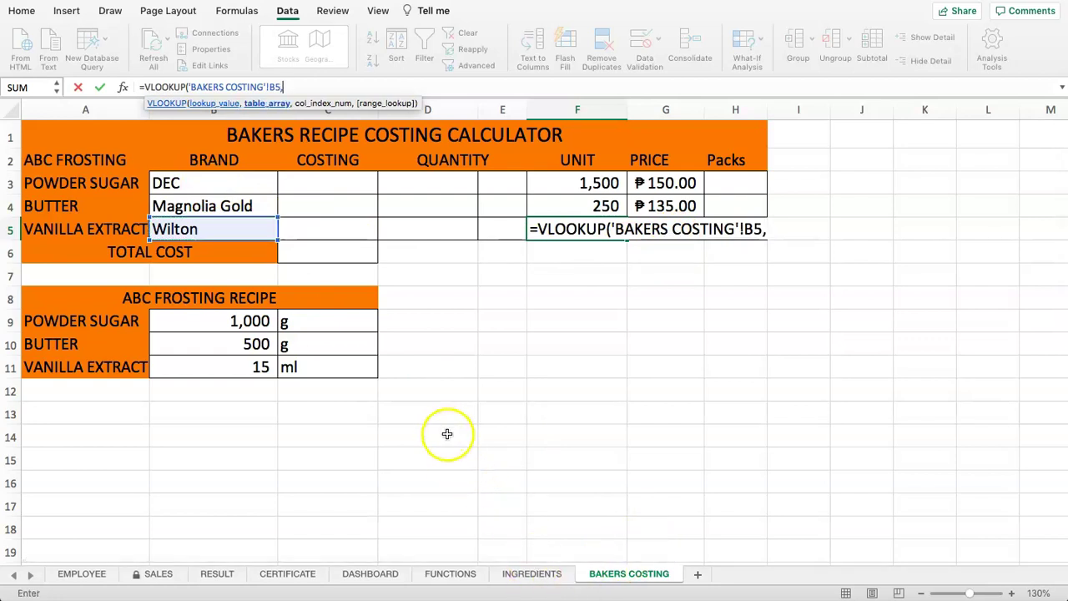
- Complete the vanilla extract UNIT lookup with table range INGREDIENTS!A15:C17, column index 2 and FALSE for an exact match, and enter it
click(509, 575)
drag(85, 452, 282, 498)
text(,2,)
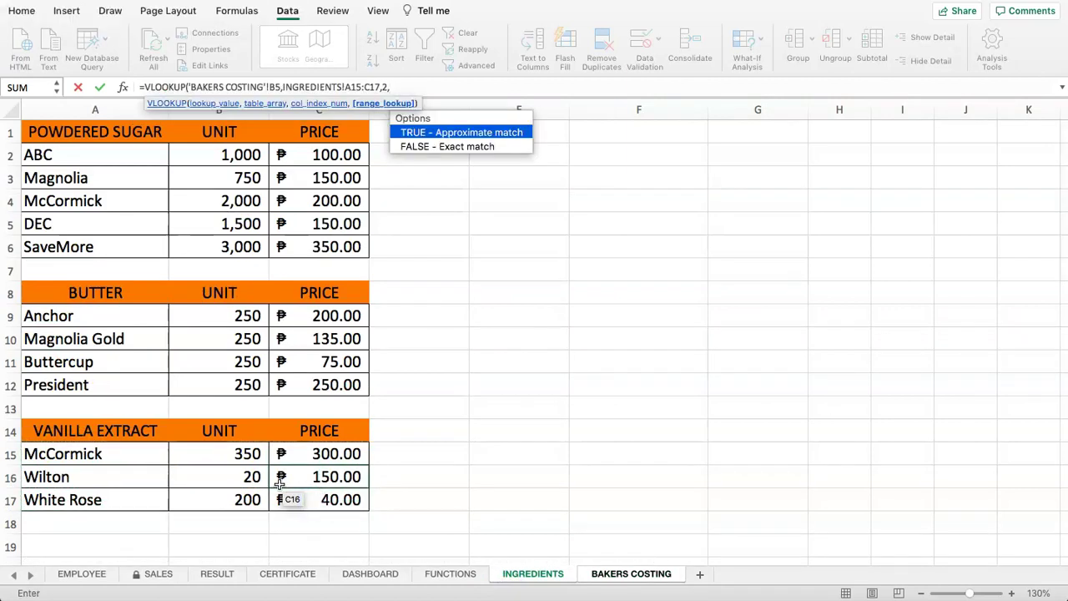
text(FALSE))
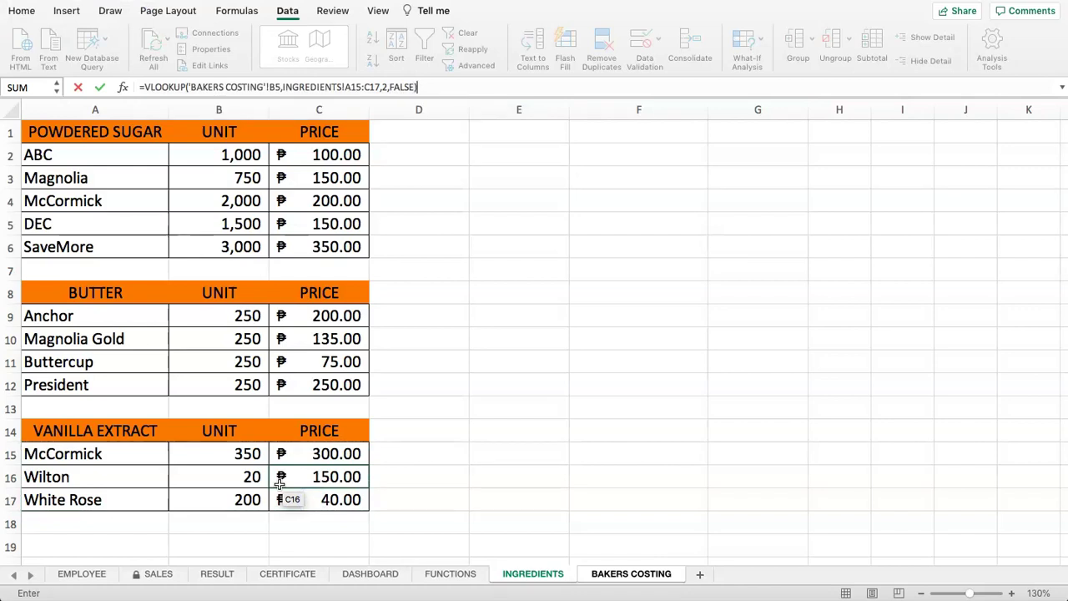
key(Return)
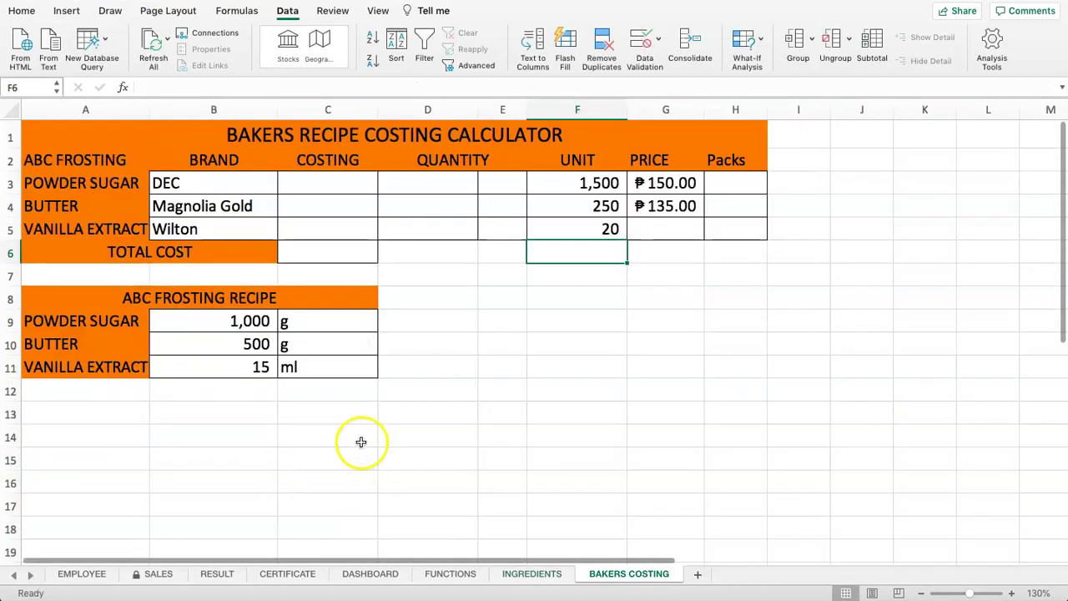
- Copy the VLOOKUP formula text from F5 unchanged into vanilla extract PRICE cell G5
click(606, 227)
click(274, 87)
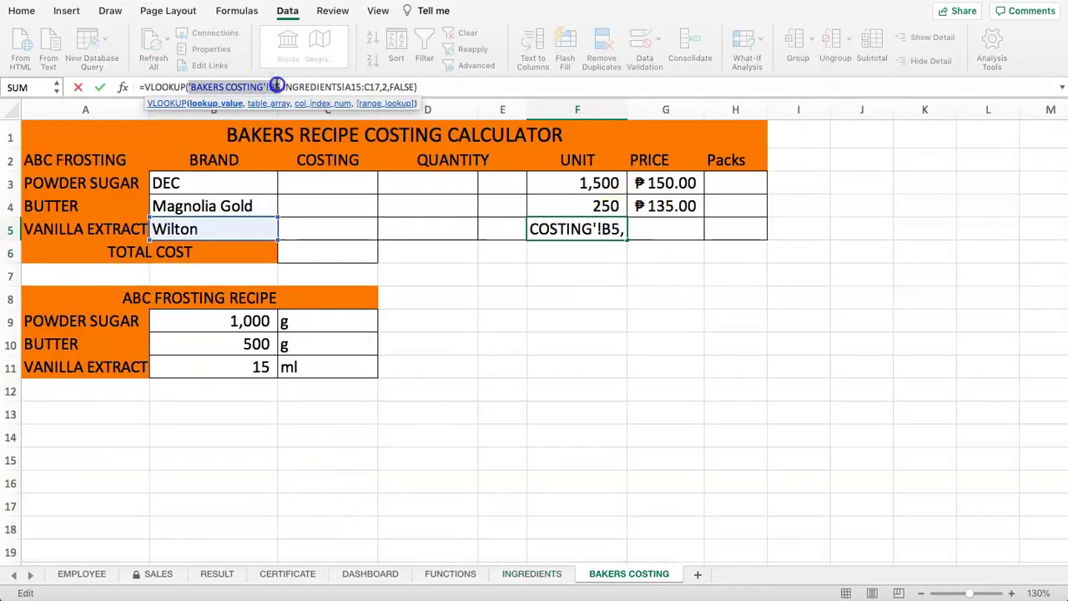
key(Escape)
click(672, 230)
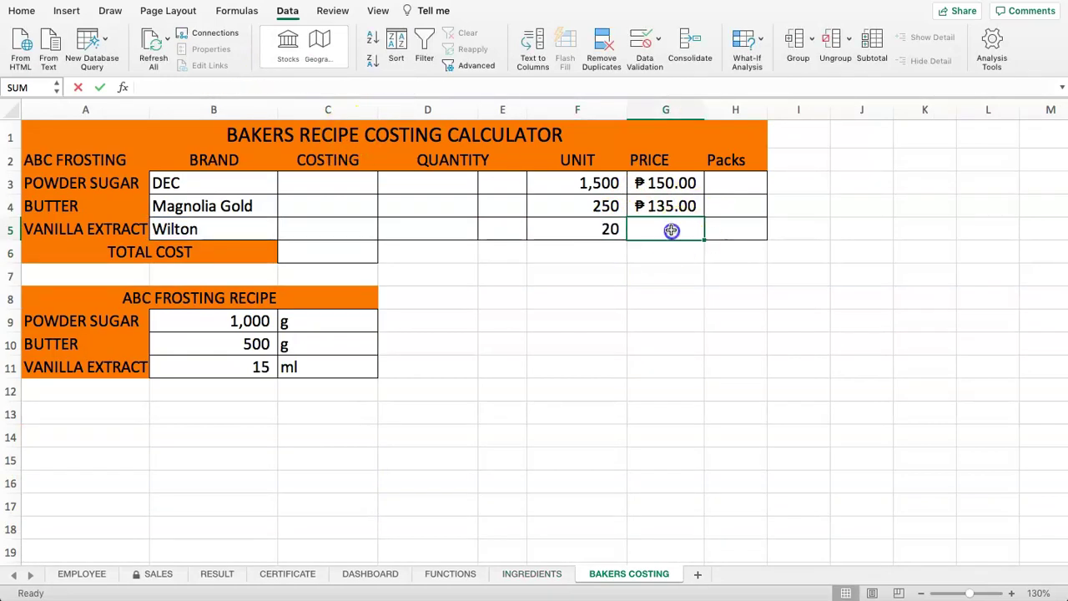
click(431, 83)
text(=VLOOKUP('BAKERS COSTING'!B5,INGREDIENTS!A15:C17,2,FALSE))
- Change the column index of the VLOOKUP formula in G5 to 3 and enter it
click(390, 87)
key(BackSpace)
text(3)
key(Return)
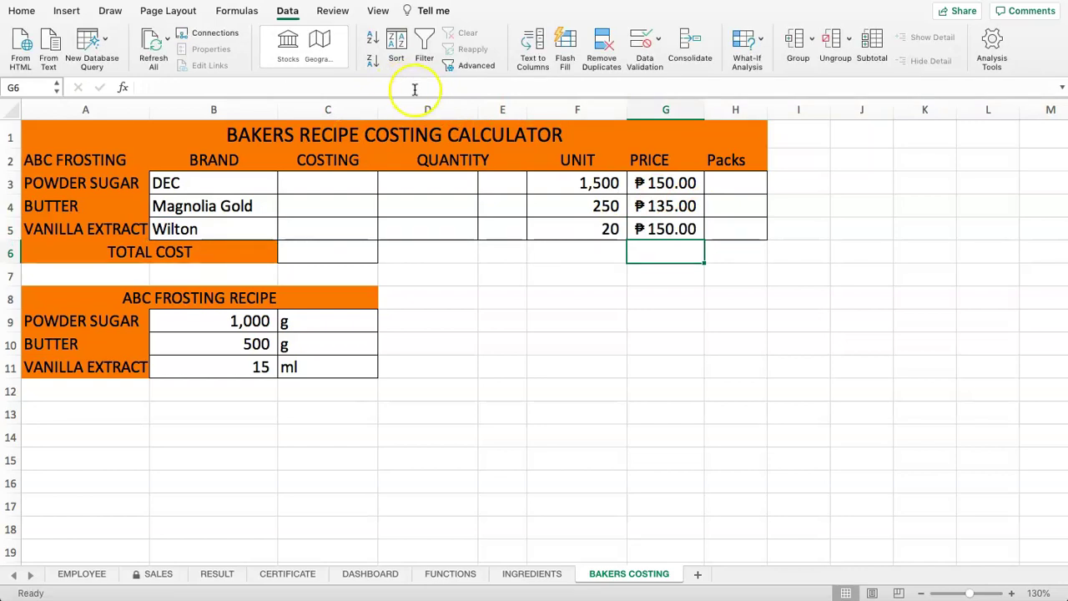
- Link powder sugar QUANTITY cell D3 to the recipe amount with =B9 and fill the formula down to D5
click(434, 185)
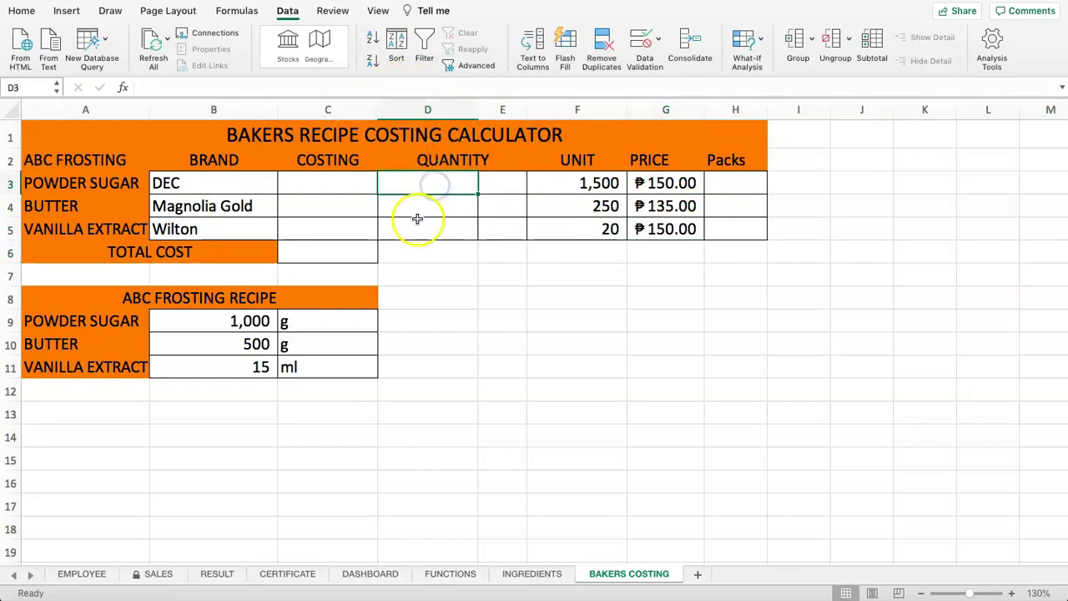
drag(262, 329, 308, 359)
click(427, 182)
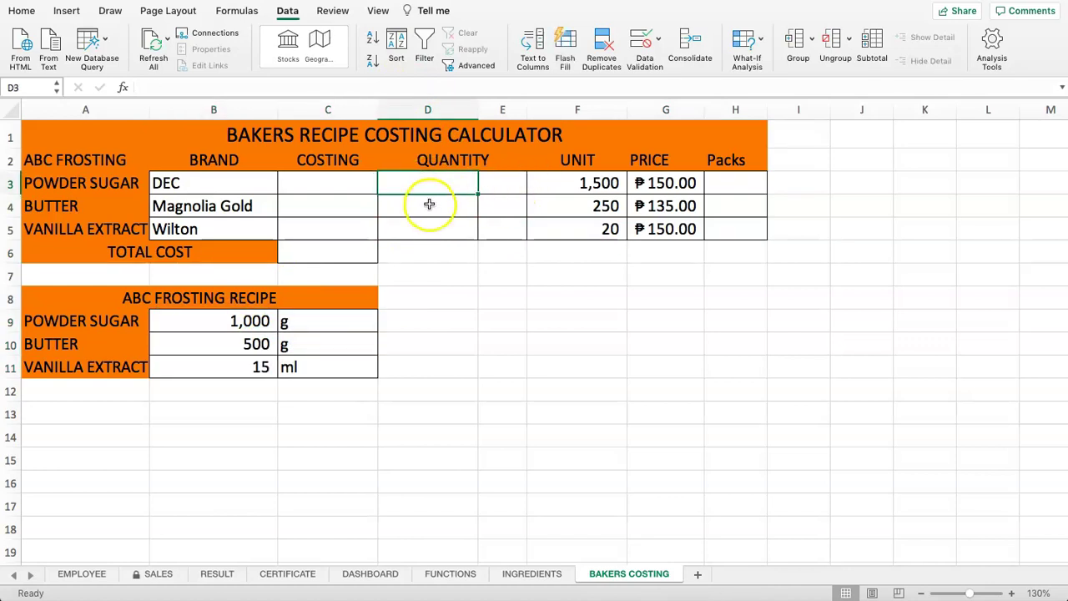
text(=)
click(238, 320)
key(Return)
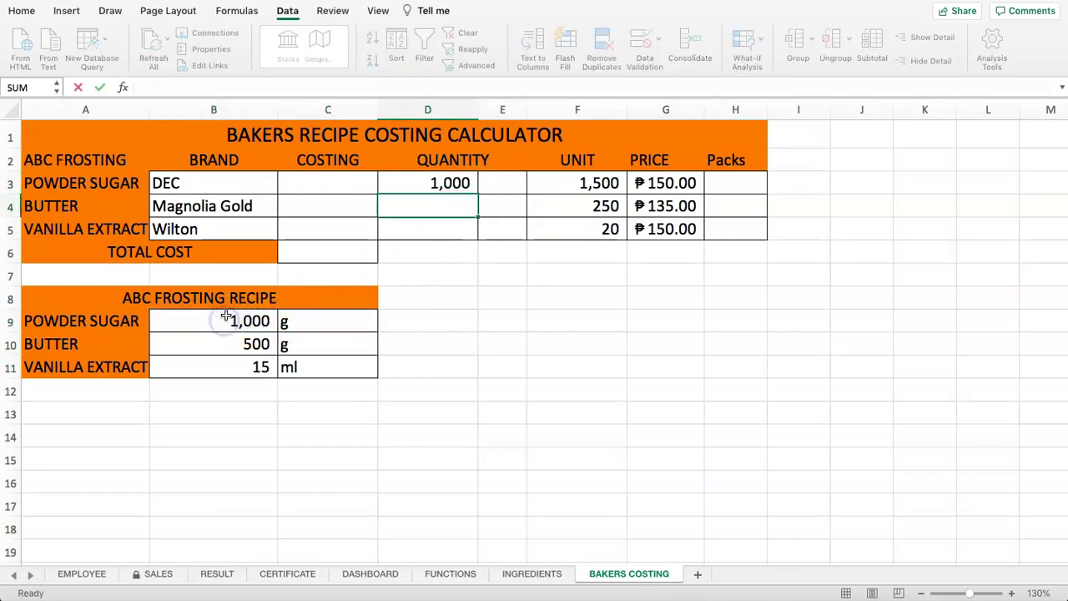
click(447, 190)
drag(478, 193, 480, 238)
click(437, 271)
- Link the measure cell E3 to the recipe's unit of measure with =C9 and fill the formula down to E5
click(494, 183)
text(=)
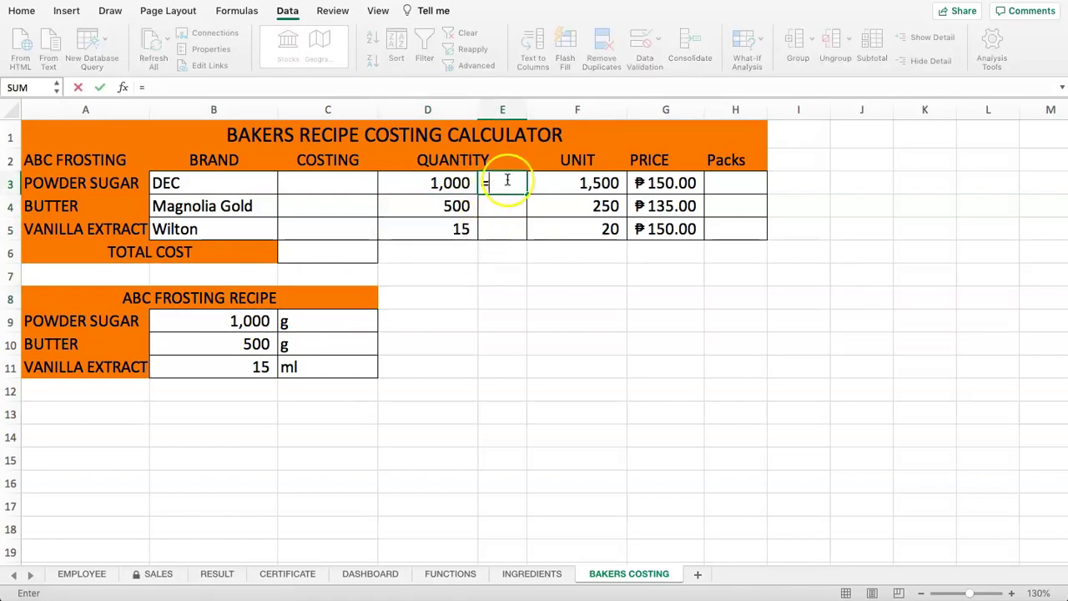
click(280, 320)
key(Return)
click(500, 182)
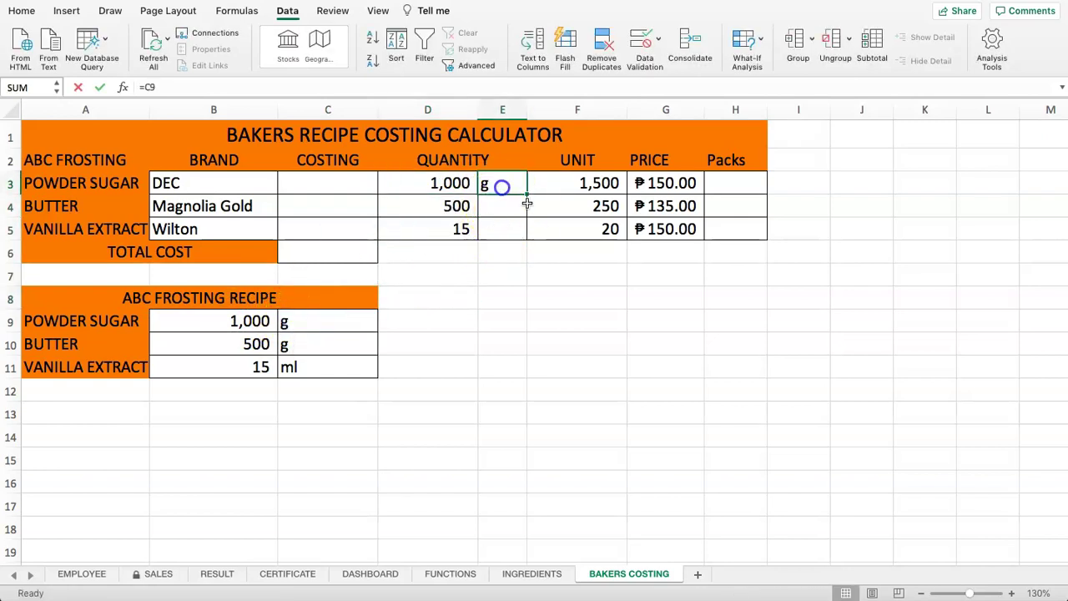
drag(526, 195, 523, 238)
click(453, 281)
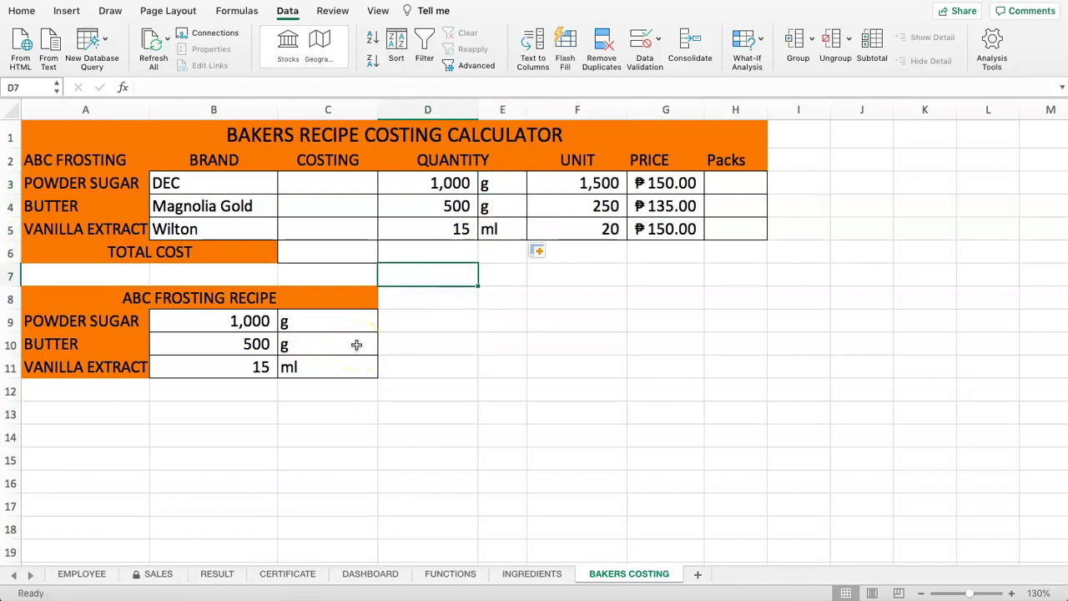
click(745, 177)
click(584, 185)
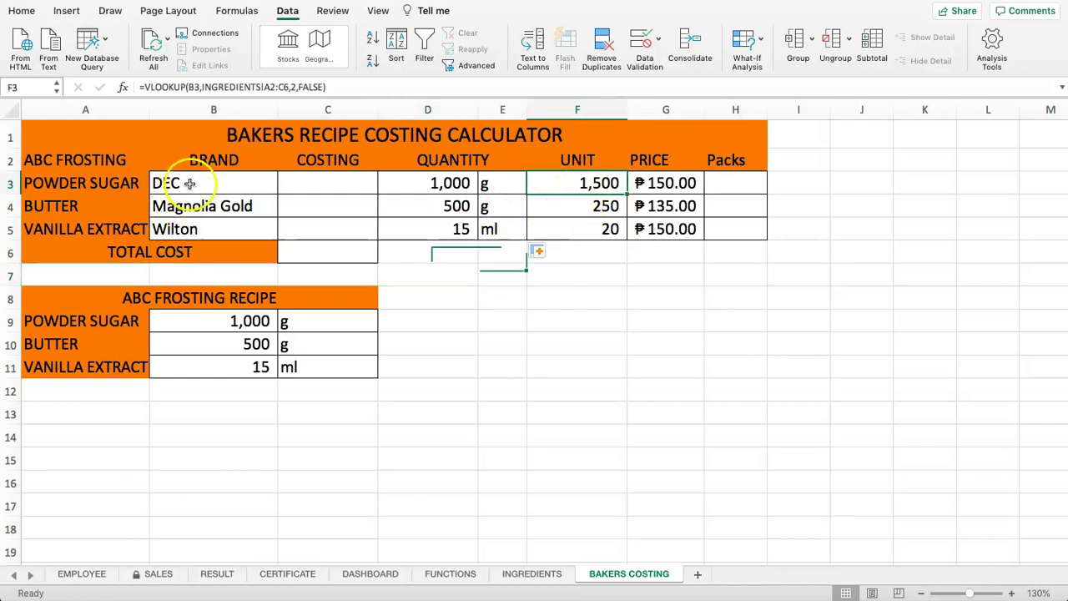
click(560, 182)
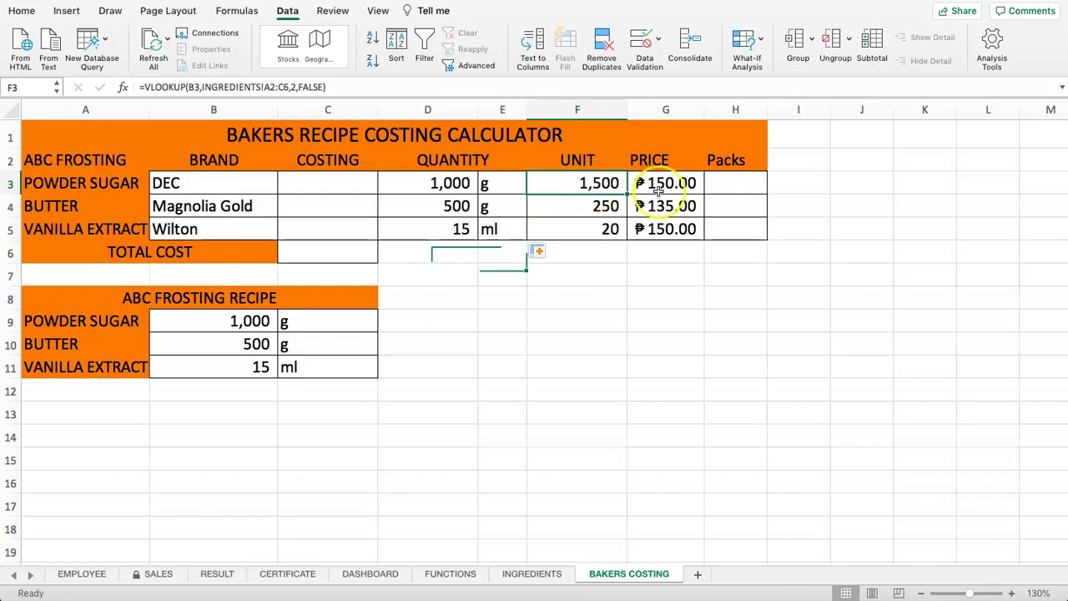
click(716, 183)
click(448, 183)
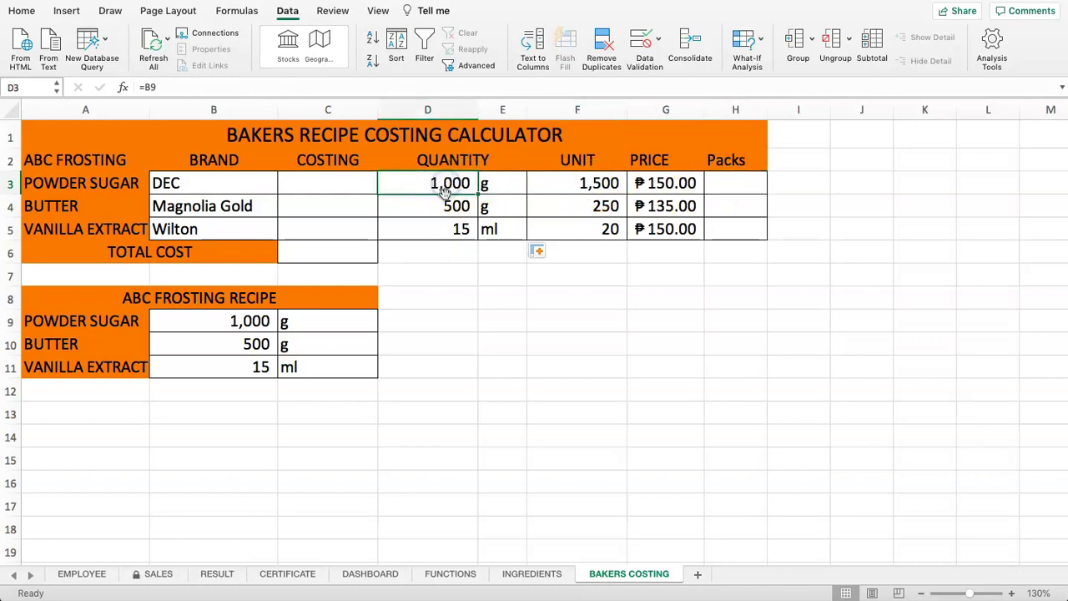
- Try to calculate the powder sugar Packs in H3 as unit divided by quantity with =F3/D3
click(718, 185)
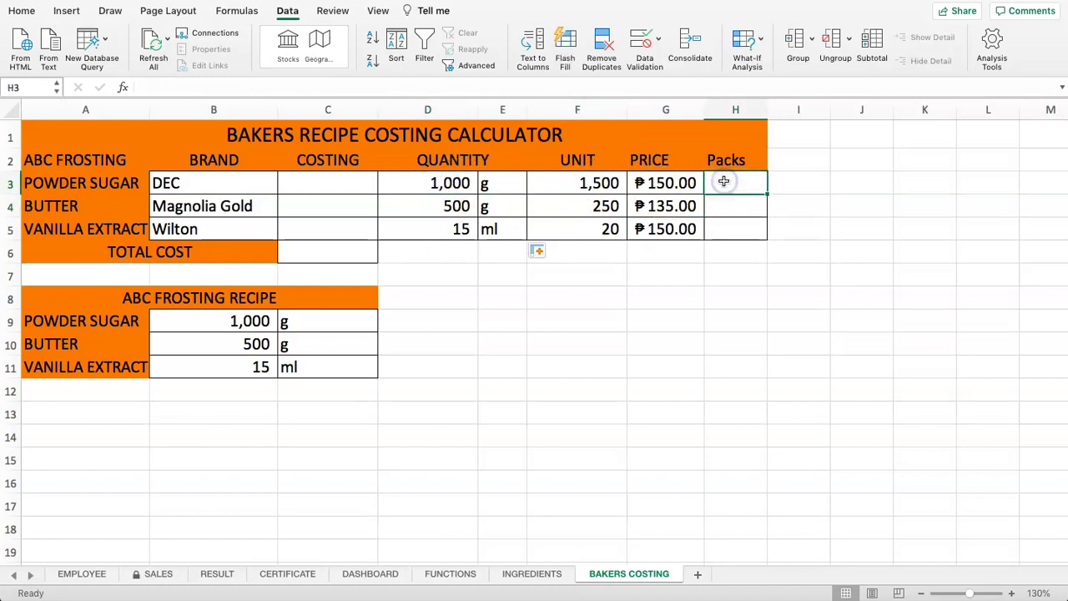
text(=)
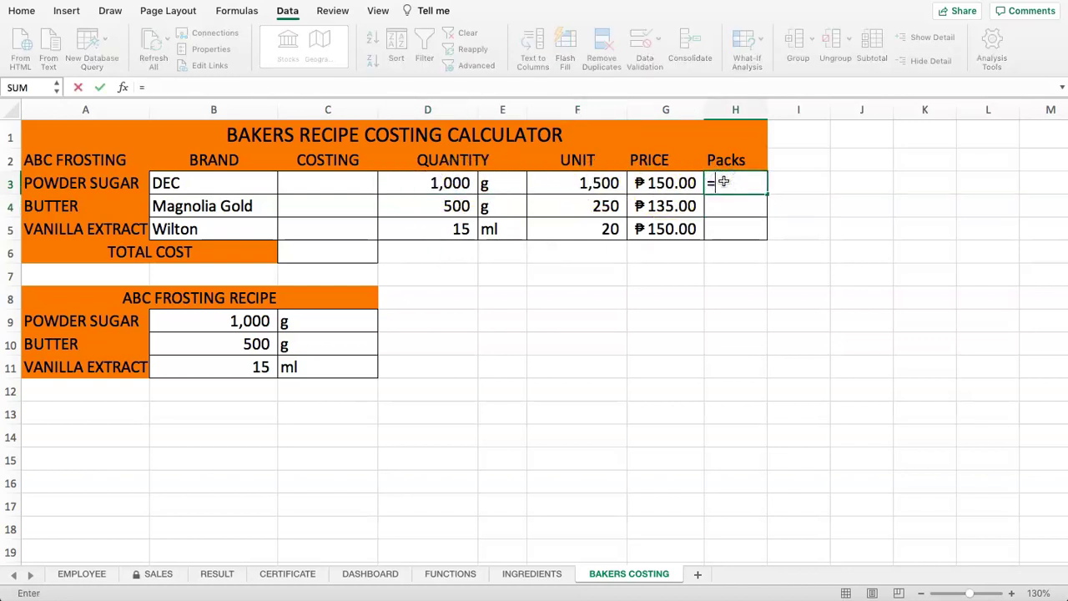
click(579, 183)
text(/)
click(417, 182)
key(Return)
key(Return)
- Enter =D3/F3 in powder sugar Packs cell H3 to divide the quantity by the unit size
click(740, 182)
text(=)
click(449, 183)
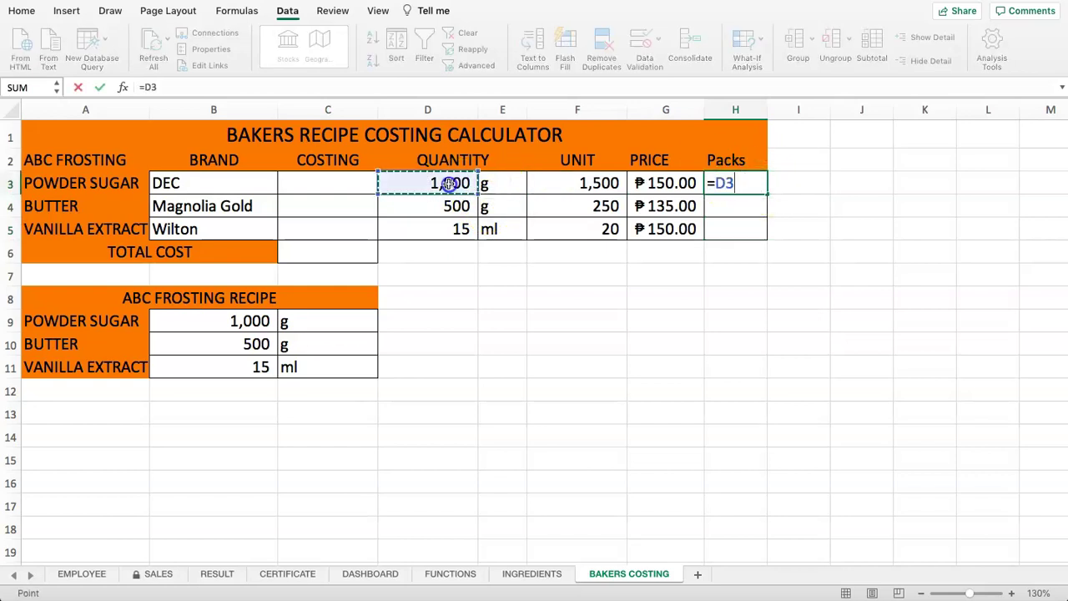
text(/)
click(563, 182)
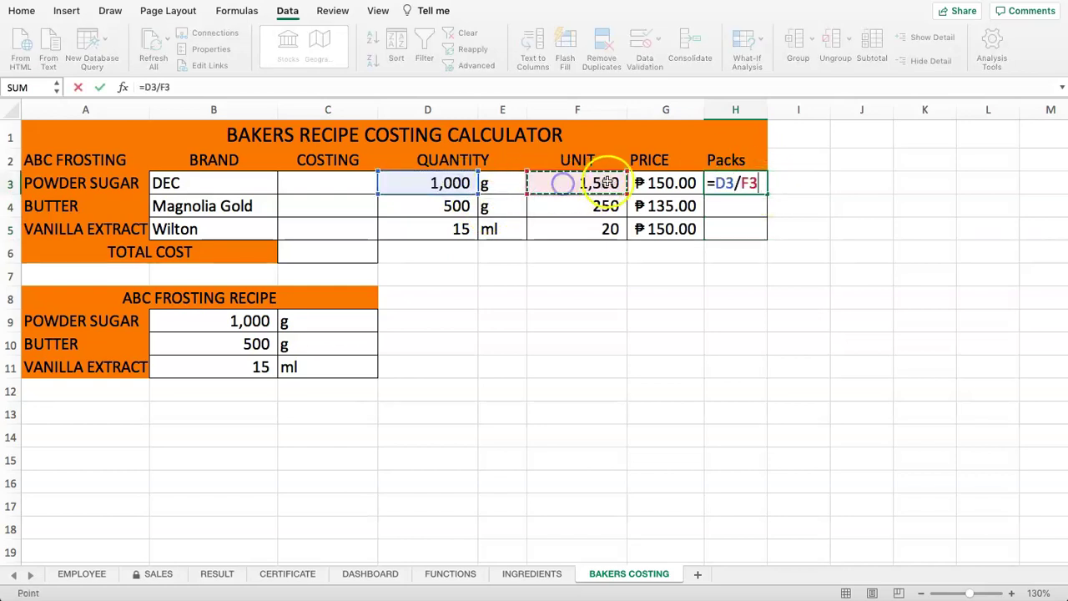
key(Return)
- Format Packs cells H3:H5 with the comma number style so they carry no peso symbol
click(748, 188)
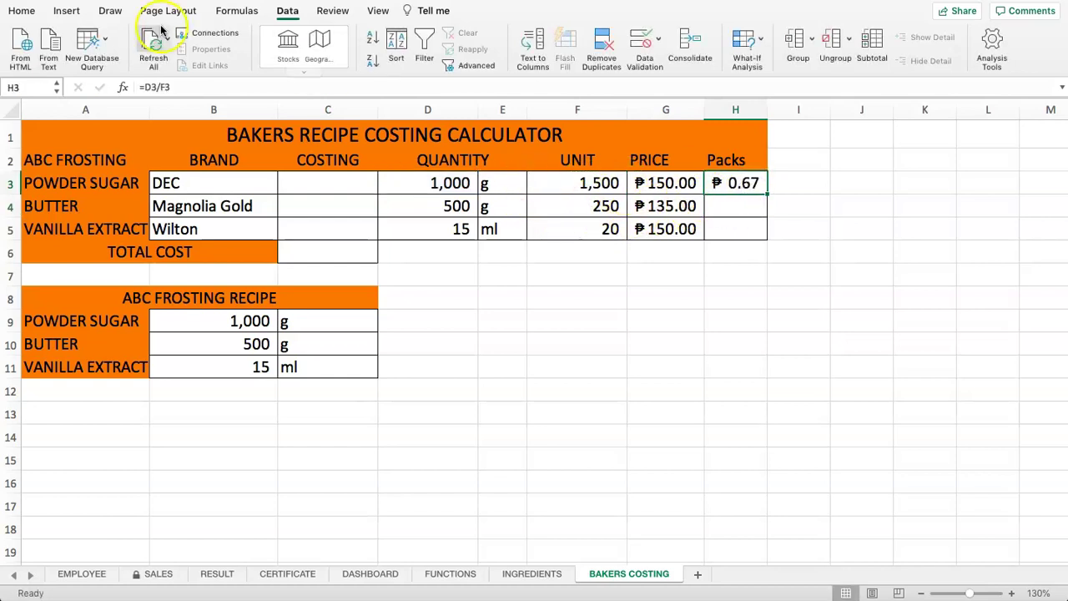
click(20, 12)
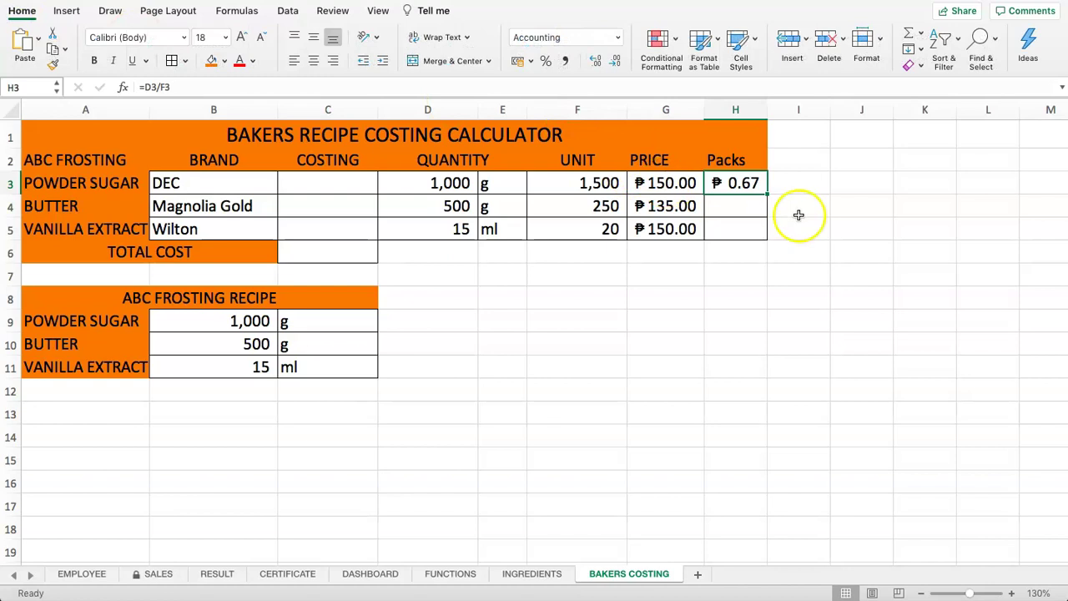
drag(743, 189, 743, 227)
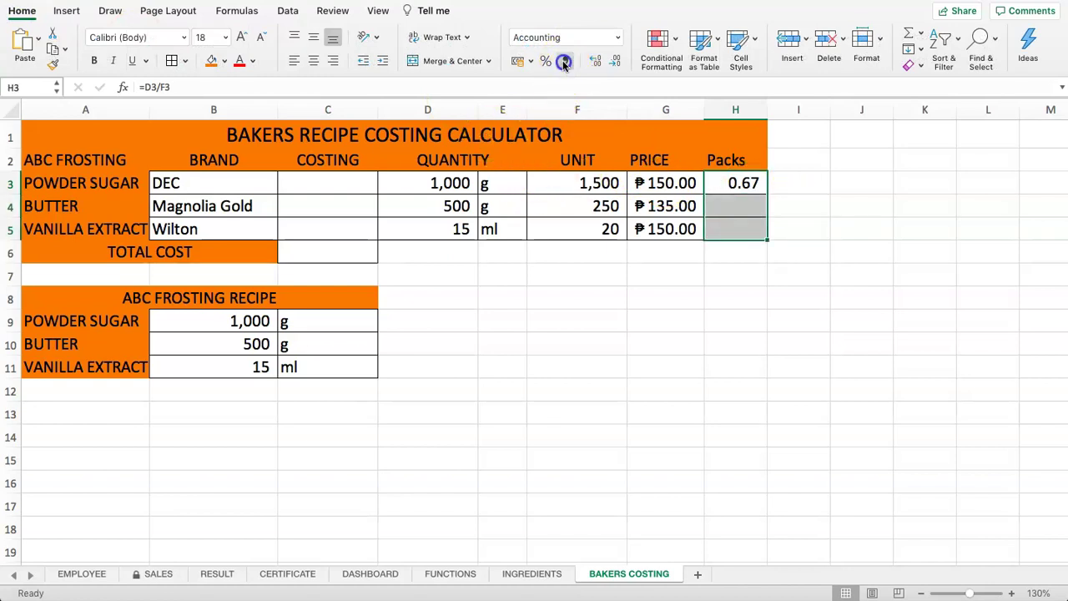
click(745, 202)
drag(731, 184, 740, 224)
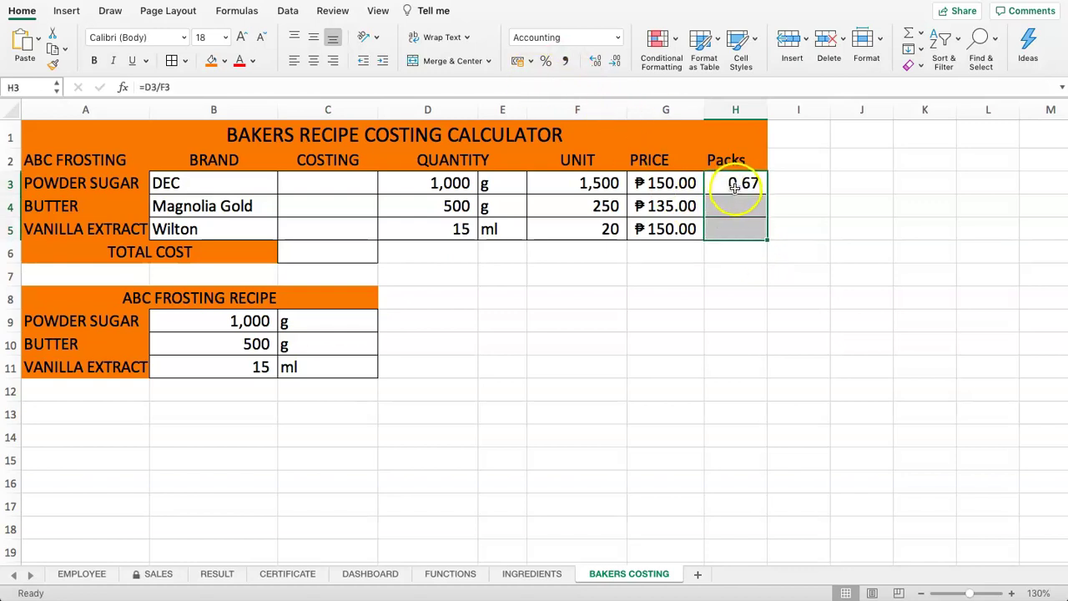
click(740, 200)
click(735, 180)
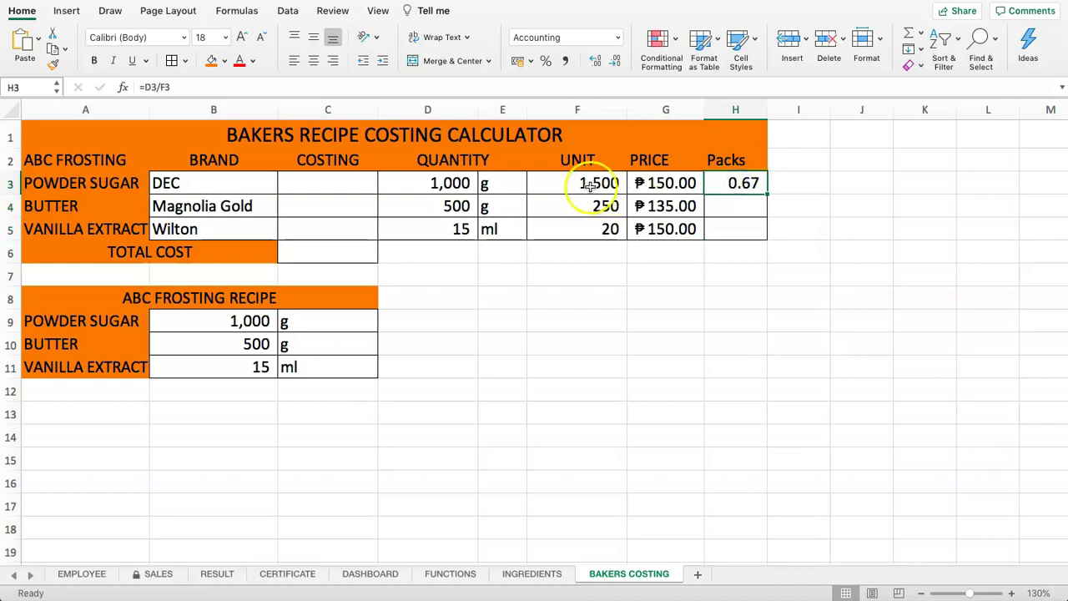
drag(589, 185, 639, 183)
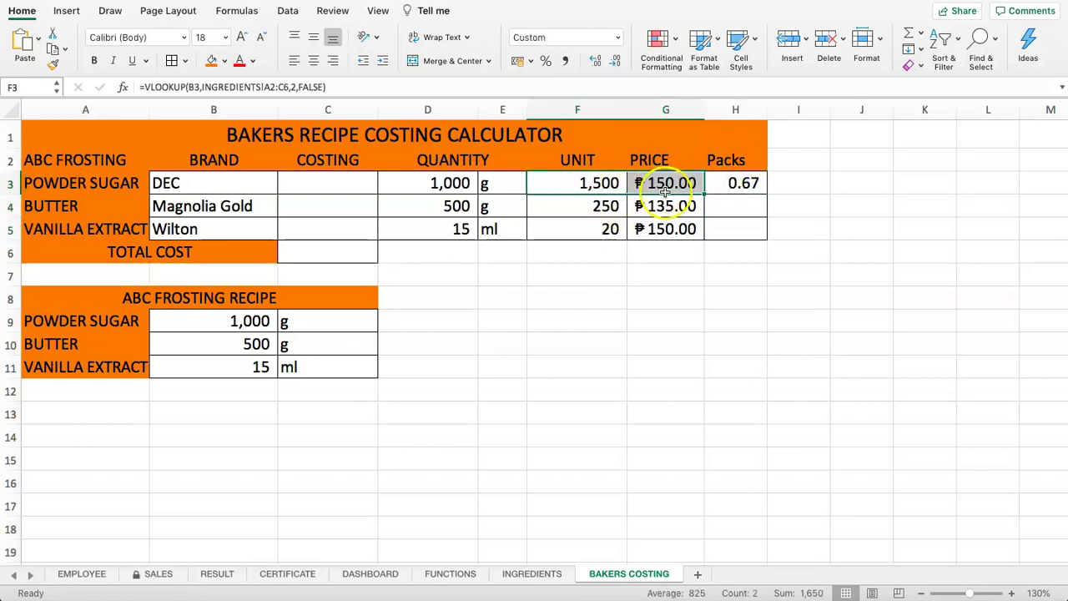
click(640, 188)
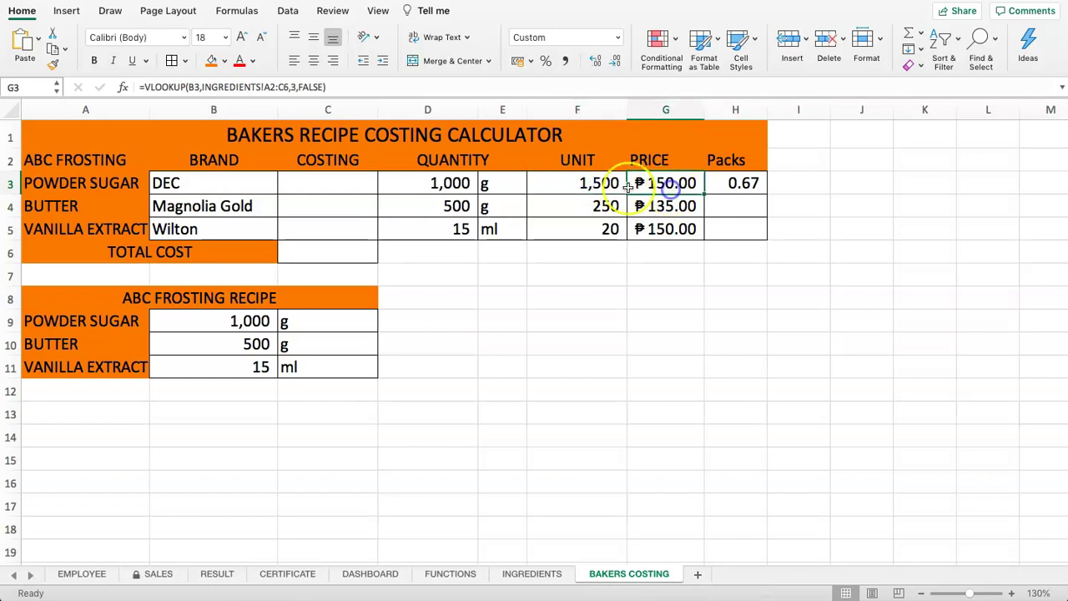
click(660, 185)
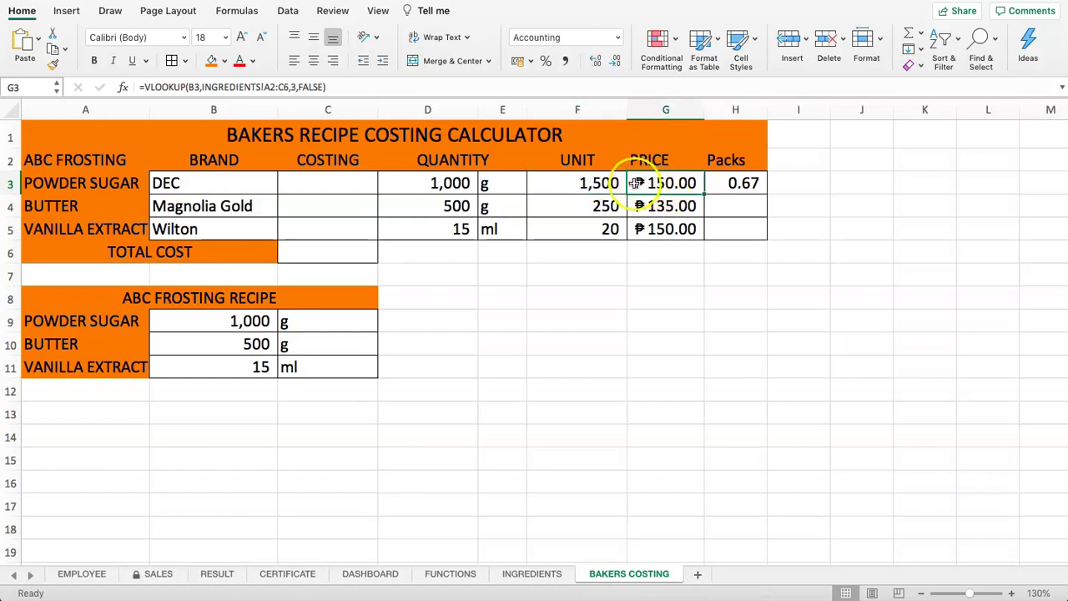
- Fill the Packs formula from H3 down to H5 for butter and vanilla extract
click(741, 184)
drag(765, 194, 767, 236)
click(715, 205)
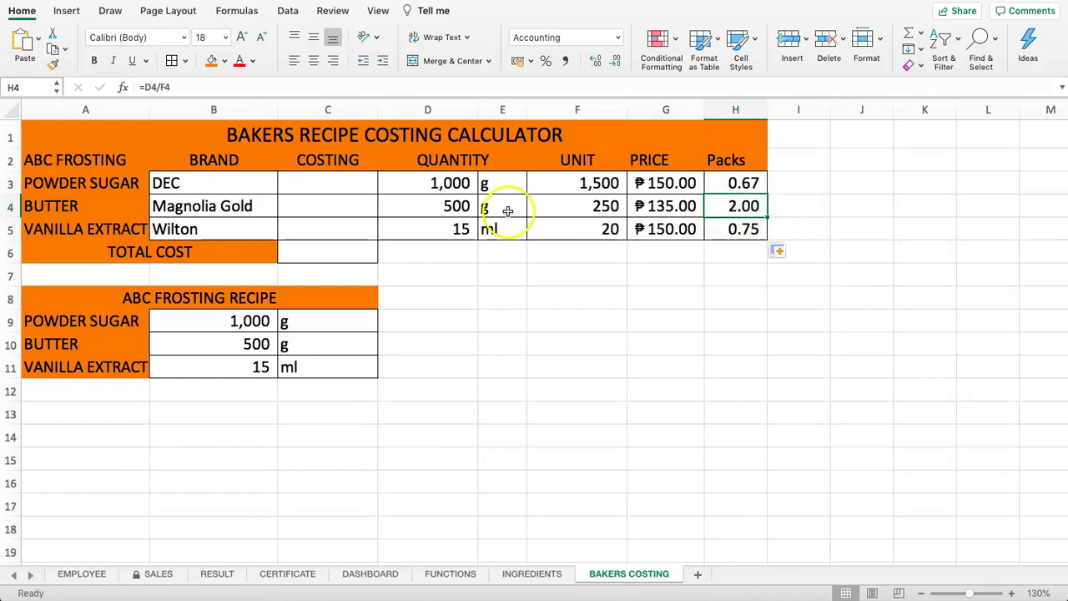
click(439, 207)
click(586, 205)
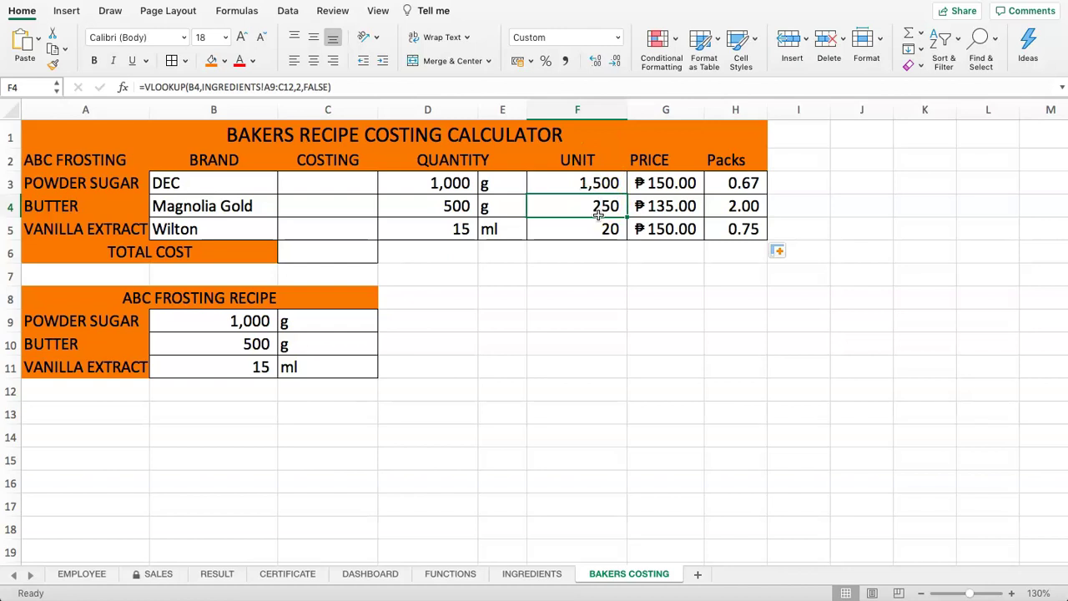
click(431, 209)
click(739, 207)
click(656, 208)
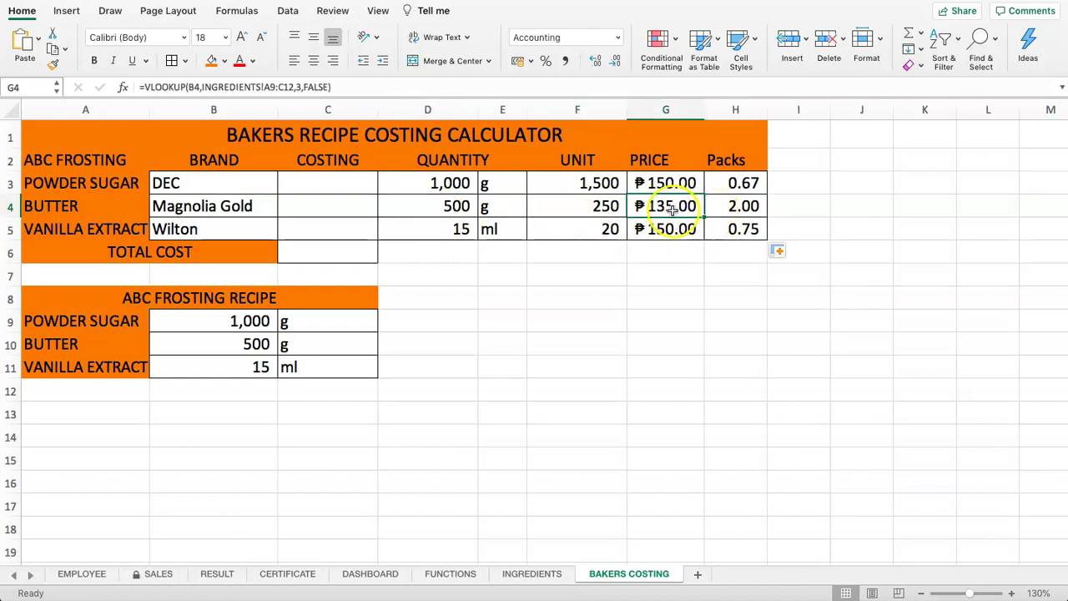
- Enter =G3*H3 in powder sugar COSTING cell C3 to multiply the price by the packs
click(313, 188)
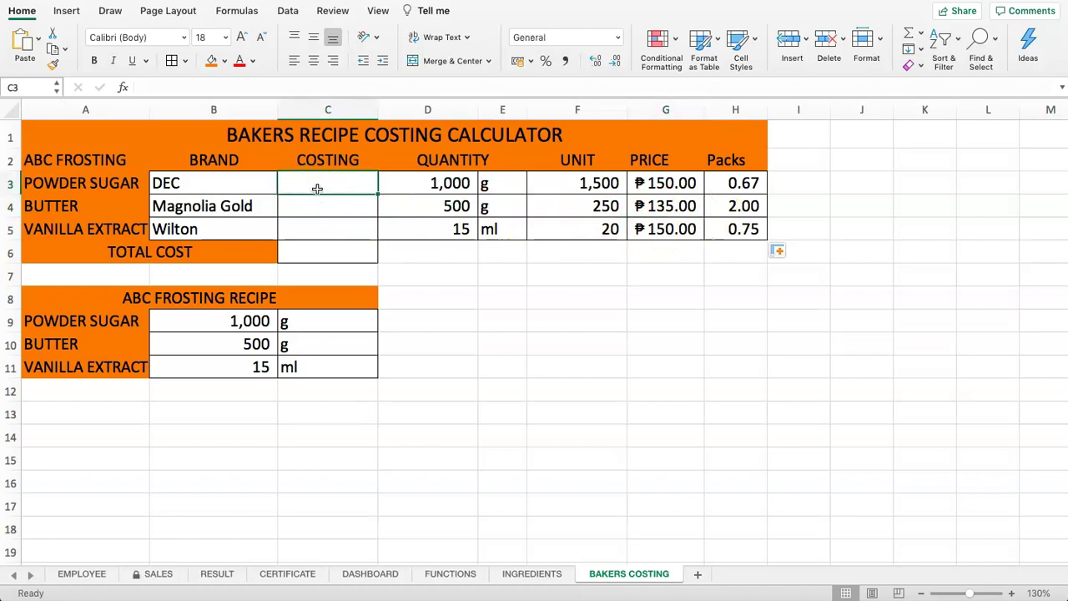
text(=)
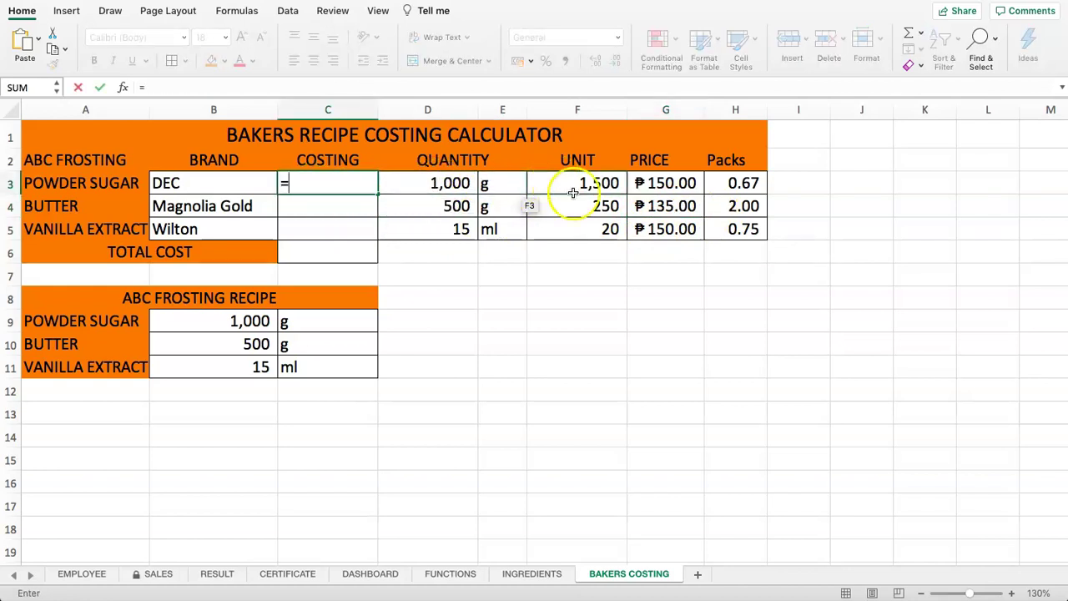
click(665, 184)
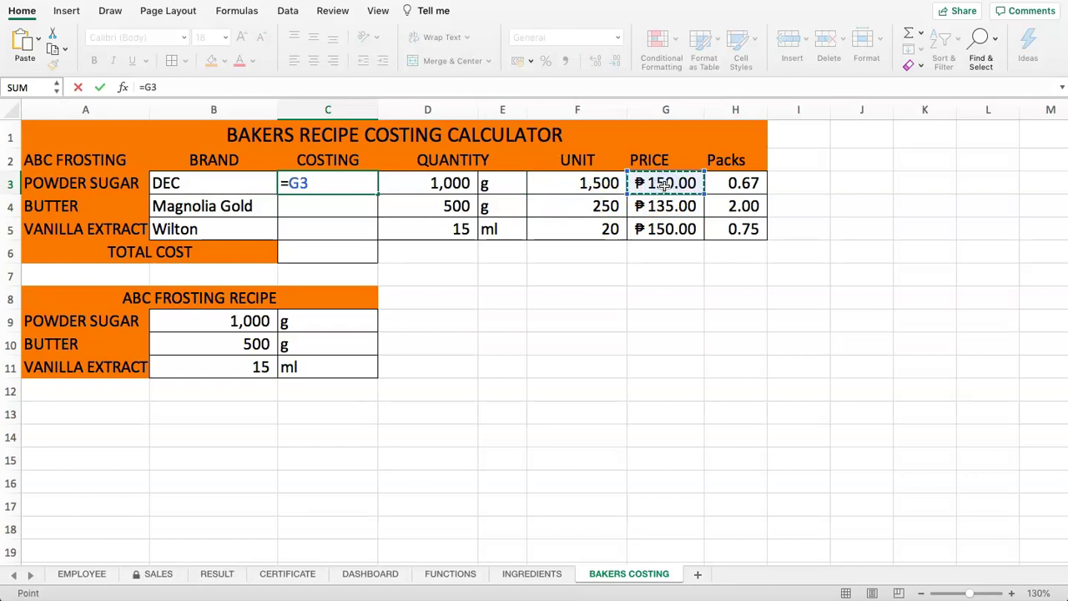
text(*)
click(745, 187)
key(Return)
- Fill the COSTING formula from C3 down to C5 and format C3:C5 as peso accounting currency
click(355, 184)
drag(376, 195, 375, 233)
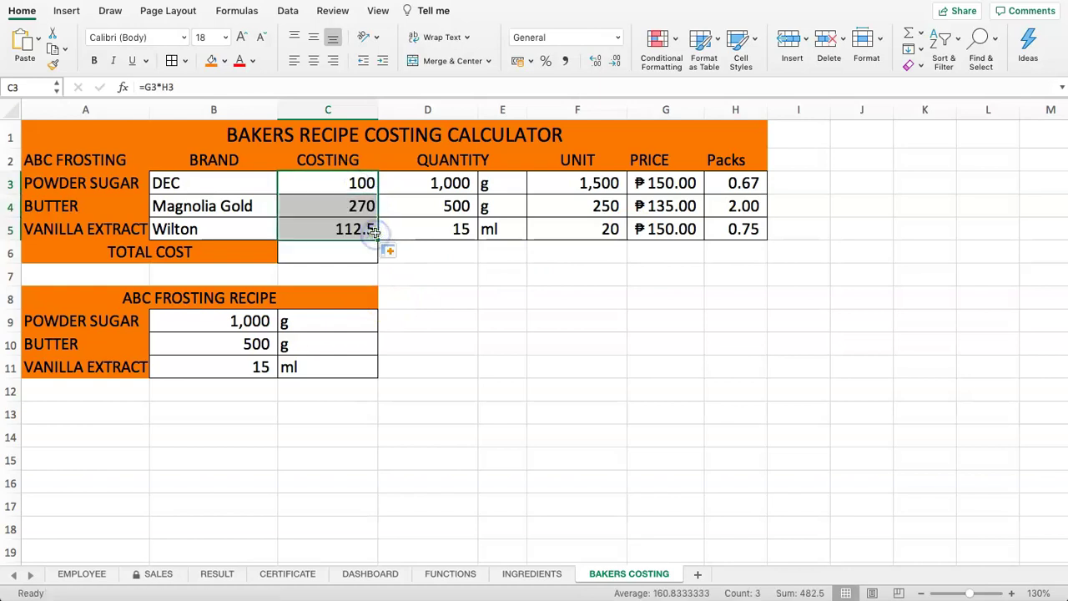
click(517, 62)
- Total the ingredient costs in TOTAL COST cell C6 with =SUM(C3:C5)
click(348, 249)
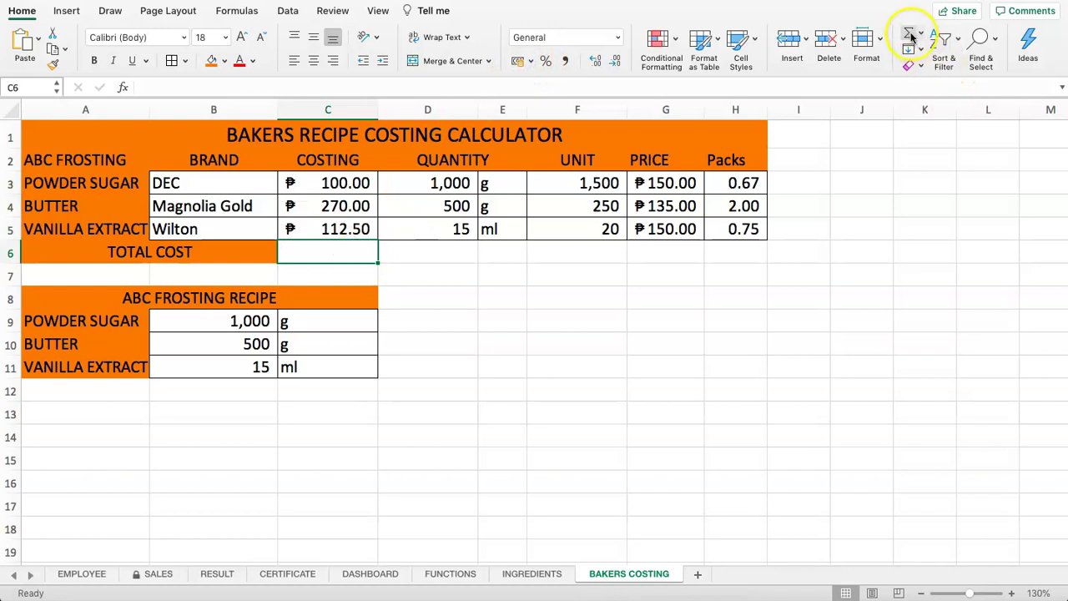
text(=SUM()
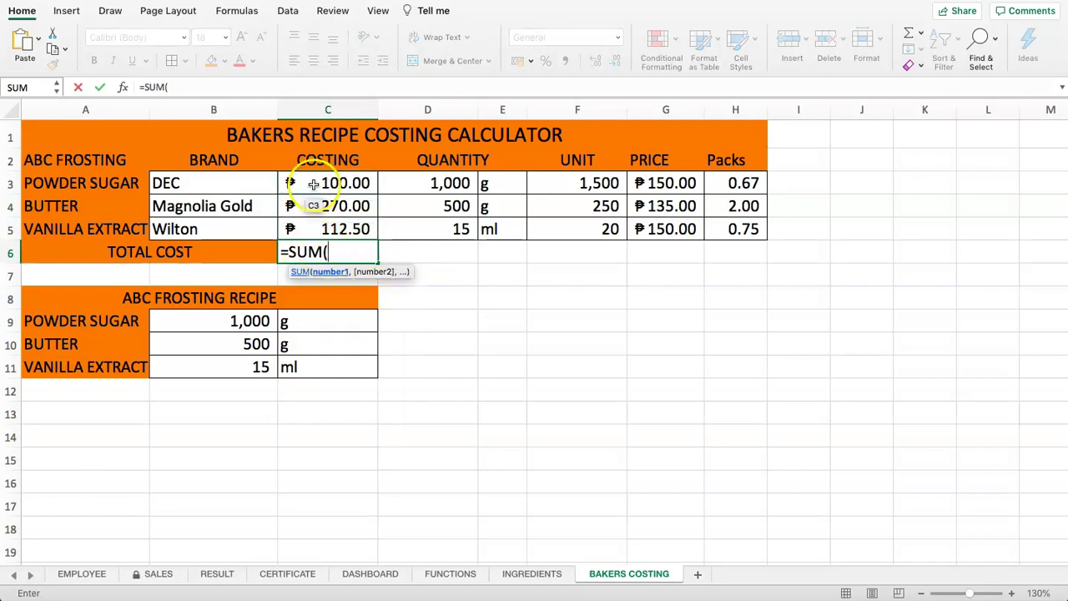
drag(309, 182, 318, 228)
text())
key(Return)
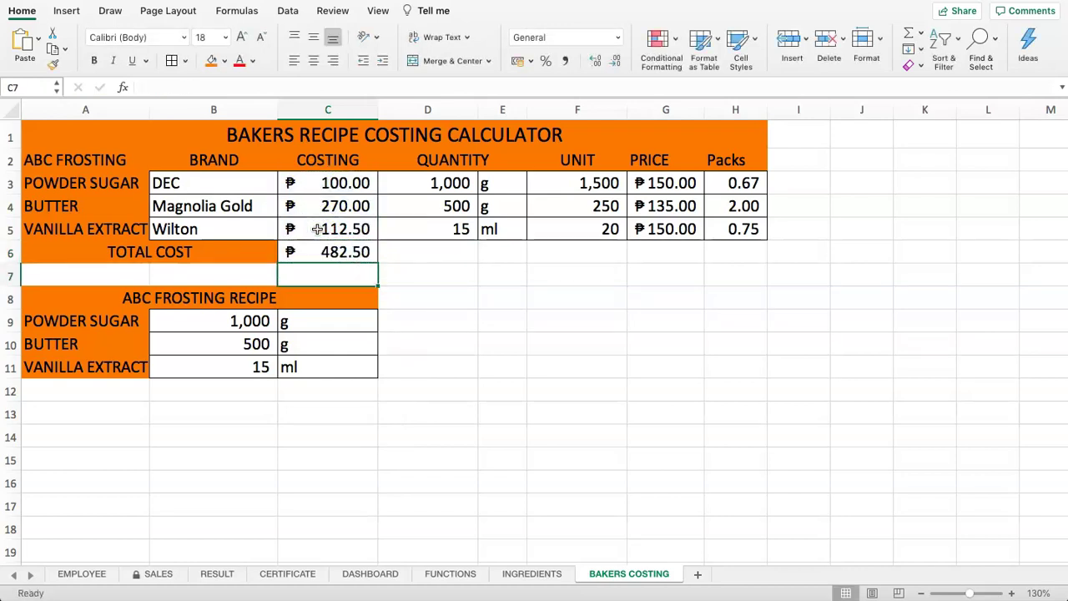
click(334, 253)
click(242, 224)
click(238, 202)
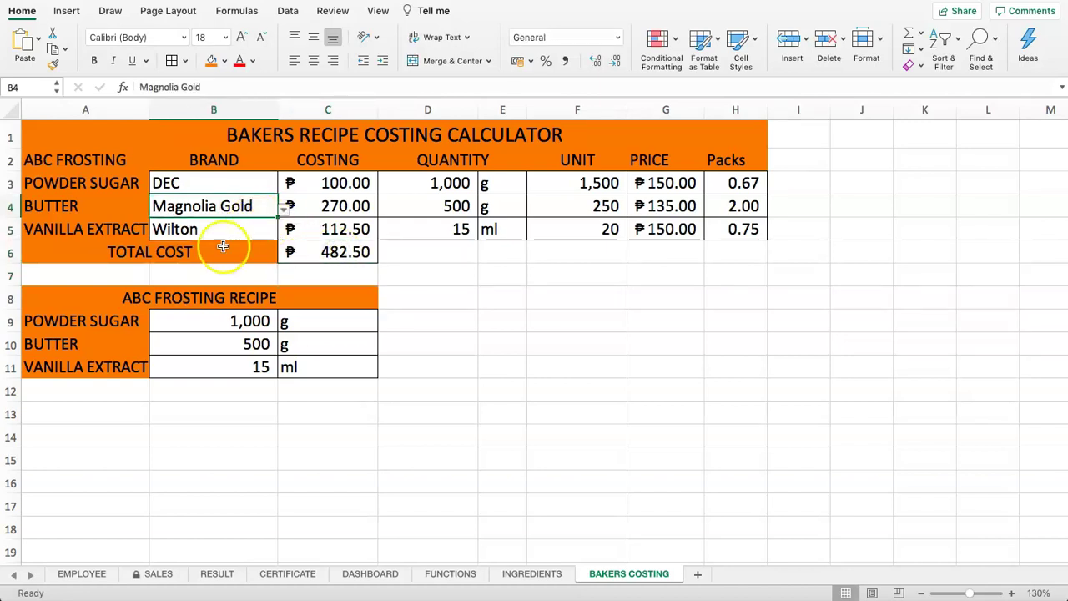
click(217, 230)
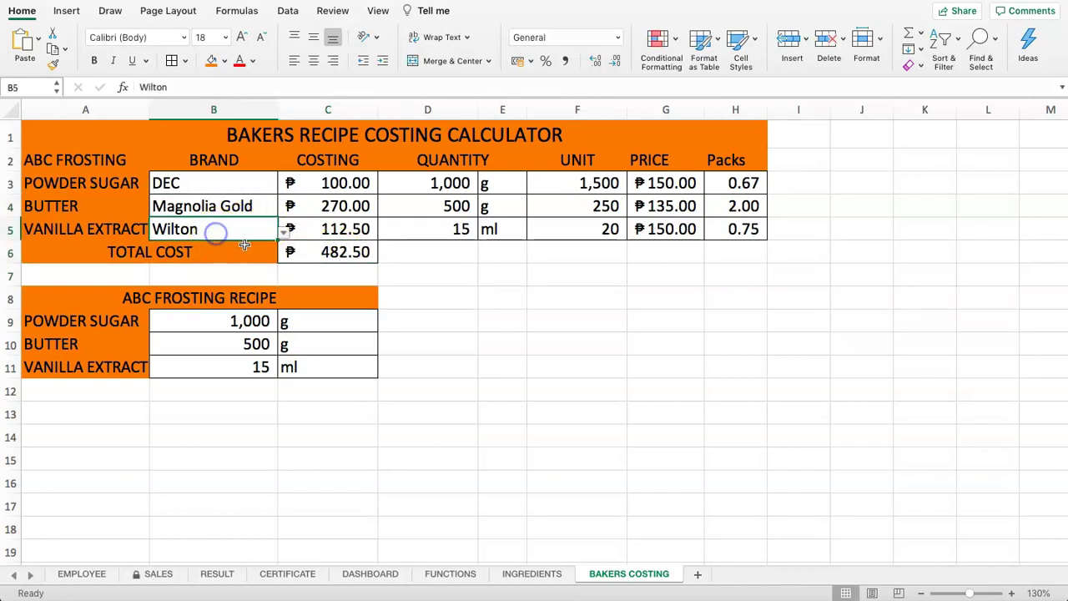
click(369, 229)
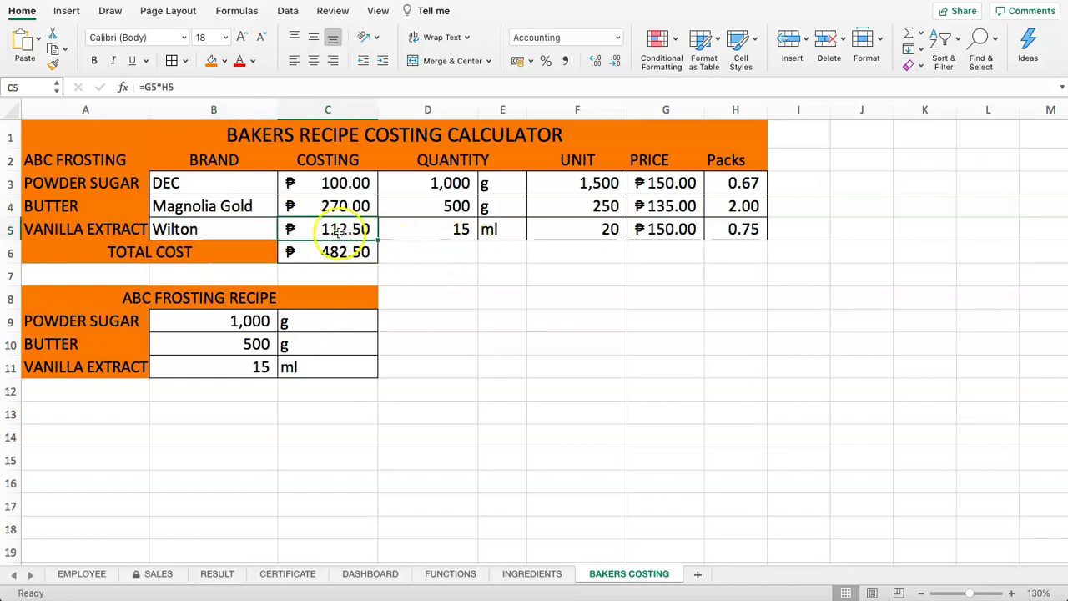
click(225, 234)
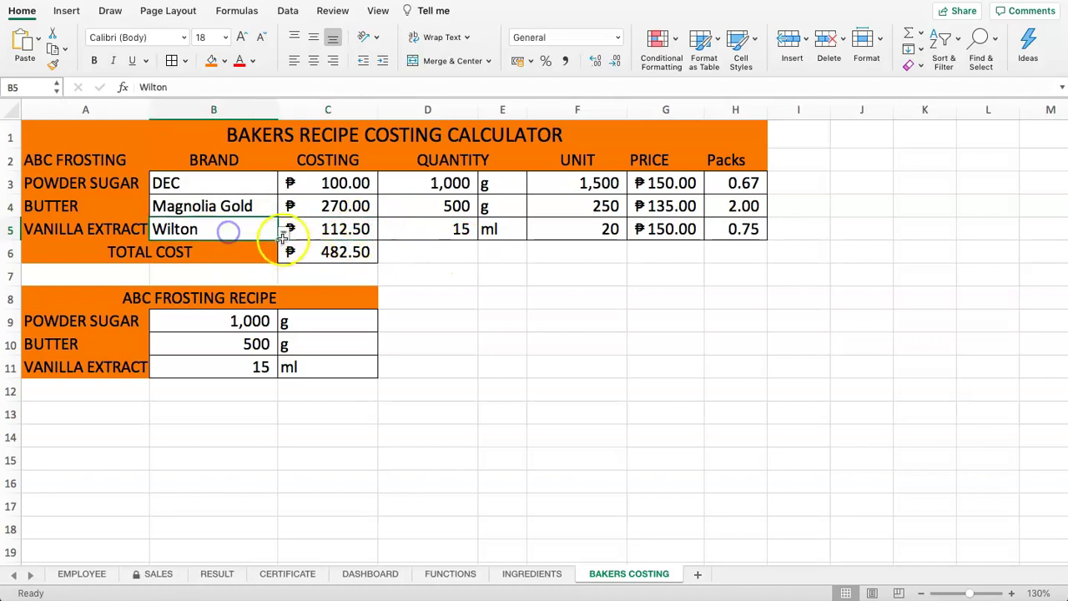
- Set the vanilla extract brand to White Rose and check its costing and the total cost
click(286, 232)
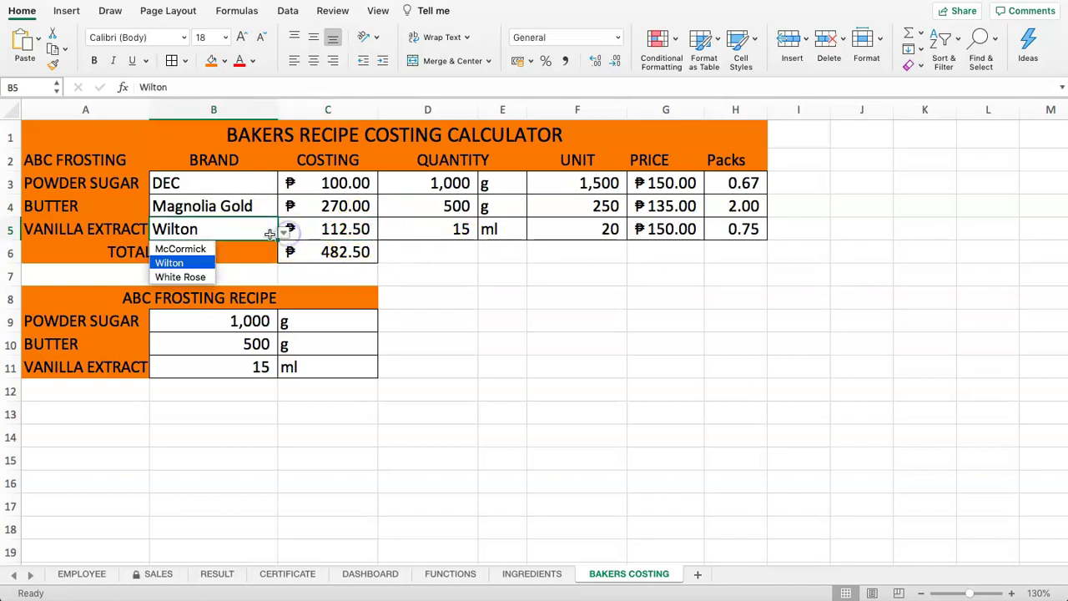
click(203, 277)
click(364, 230)
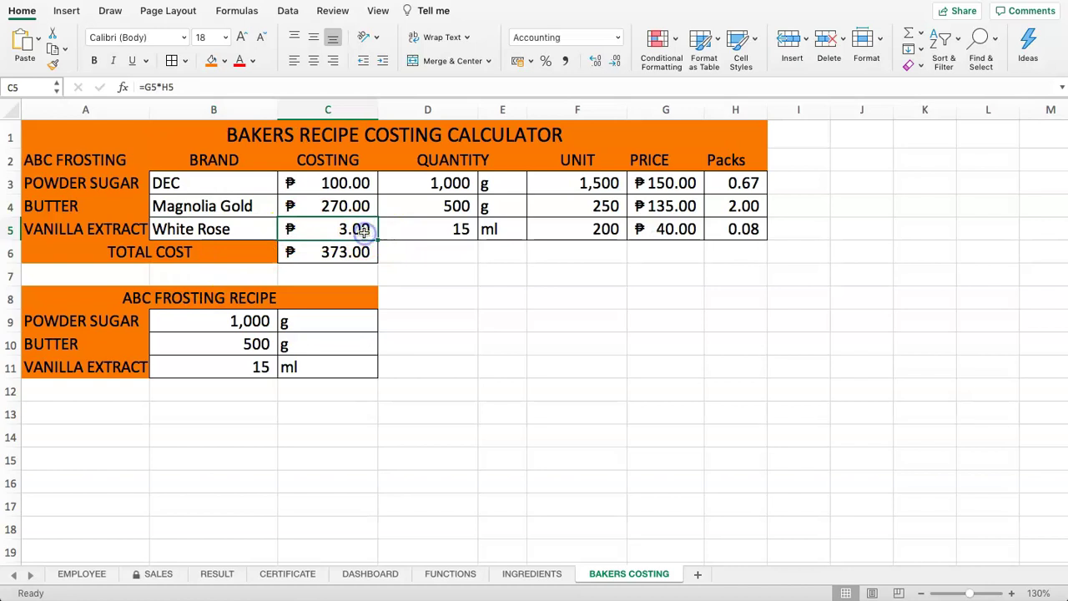
click(350, 253)
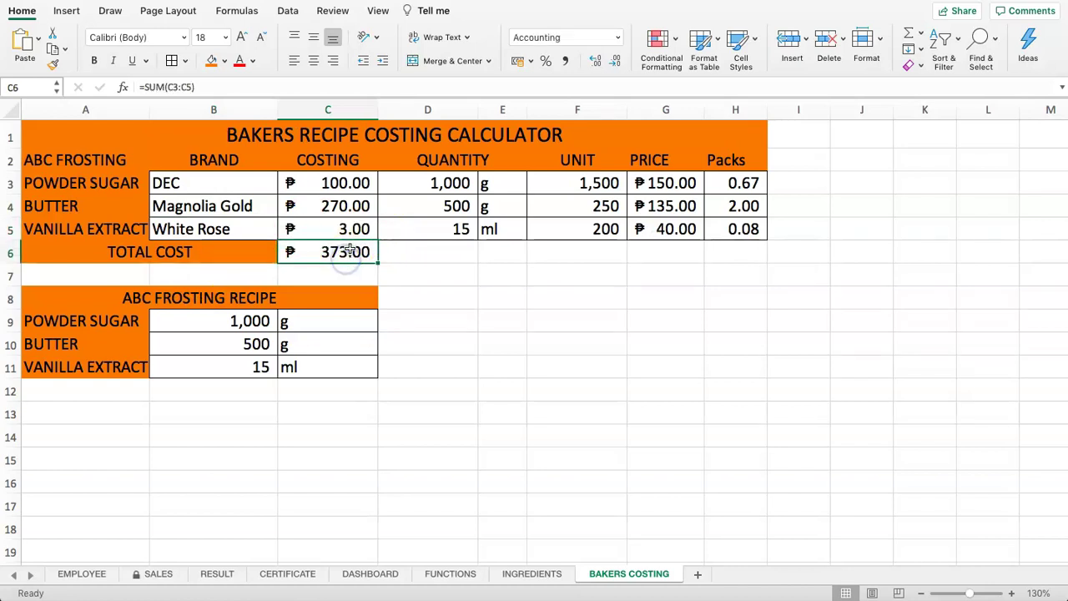
- Set the powder sugar brand to McCormick and check its costing in C3
click(265, 184)
click(285, 187)
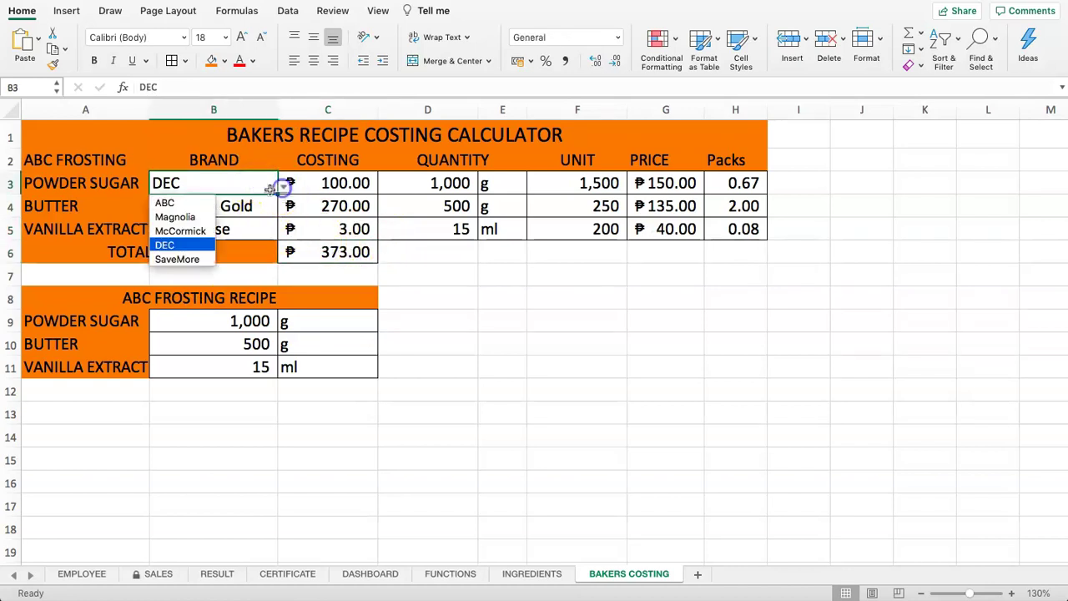
click(204, 231)
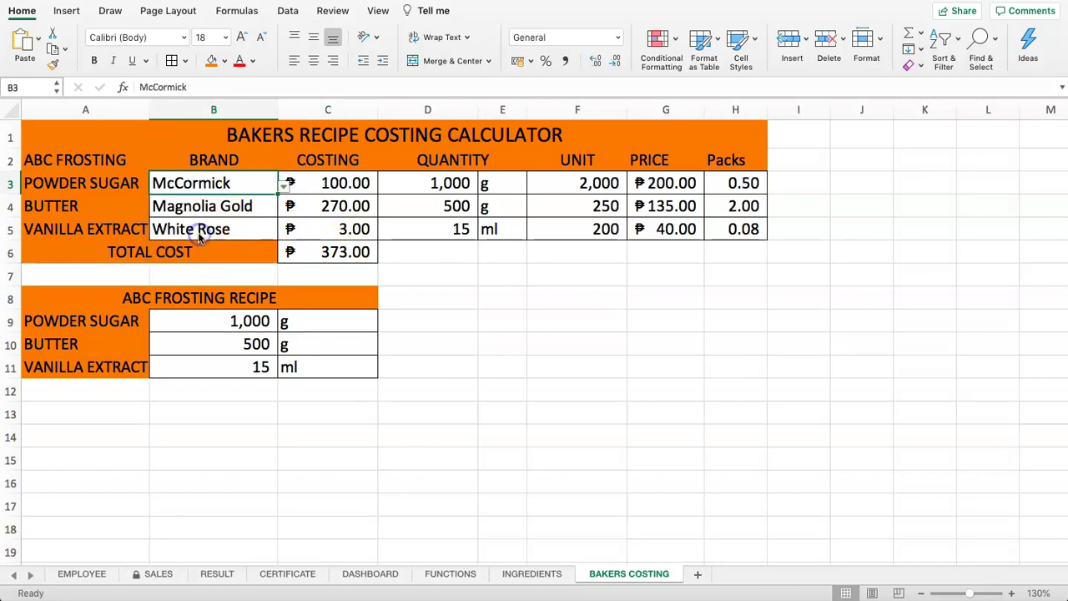
click(440, 242)
click(300, 184)
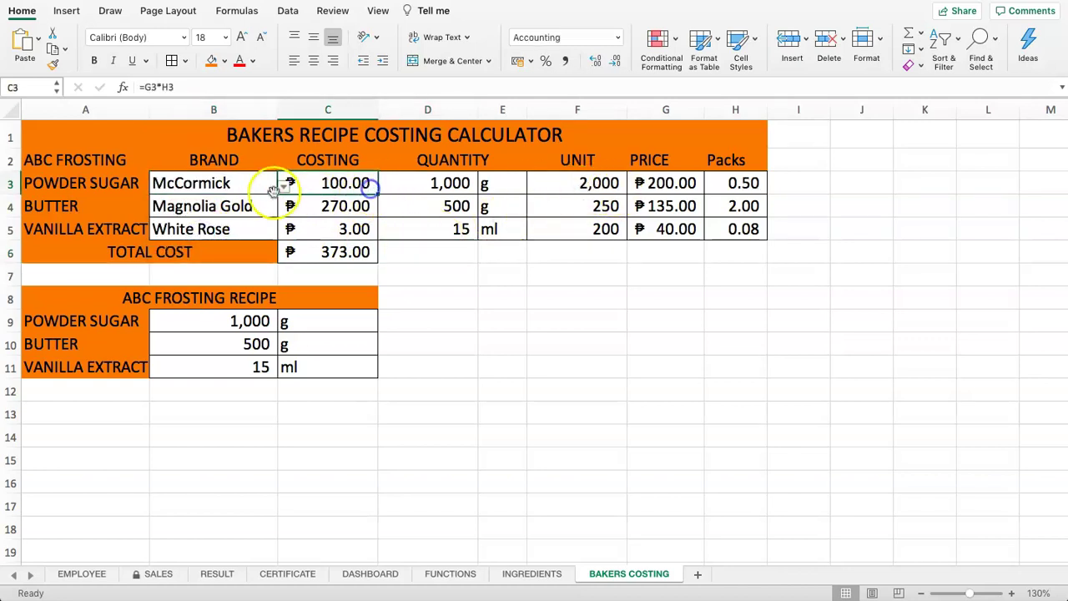
- Compare the units and prices of the ABC, McCormick and DEC powdered sugar brands on the INGREDIENTS sheet
click(532, 575)
click(209, 202)
click(225, 157)
drag(219, 223, 220, 206)
drag(318, 224, 317, 178)
click(318, 201)
click(238, 205)
click(239, 155)
click(240, 205)
click(300, 158)
click(247, 201)
click(323, 209)
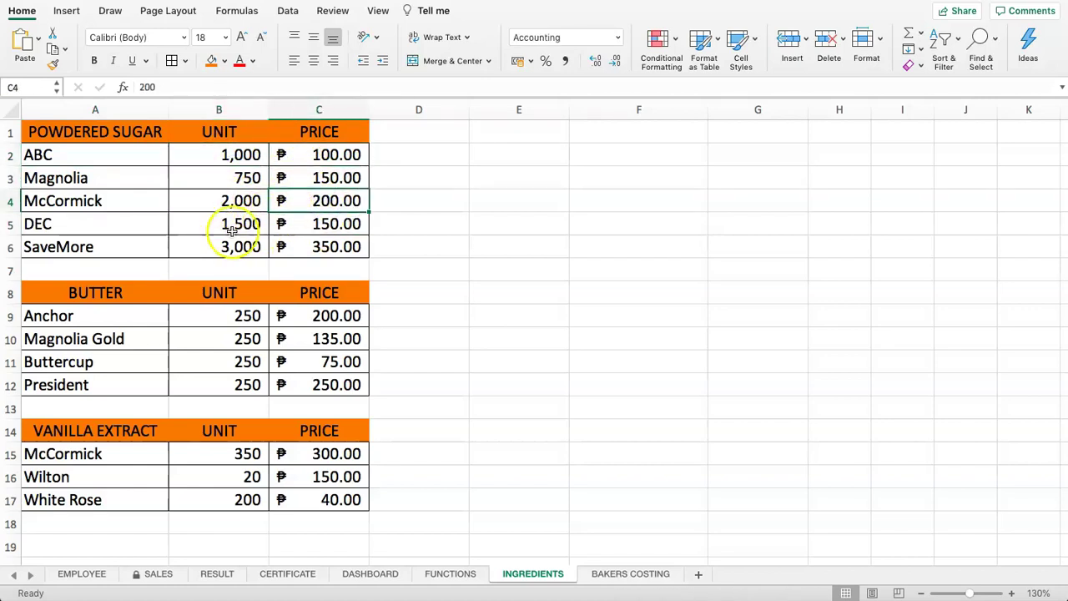
- Return to the BAKERS COSTING sheet, set the powder sugar brand to Magnolia and check its costing
click(609, 574)
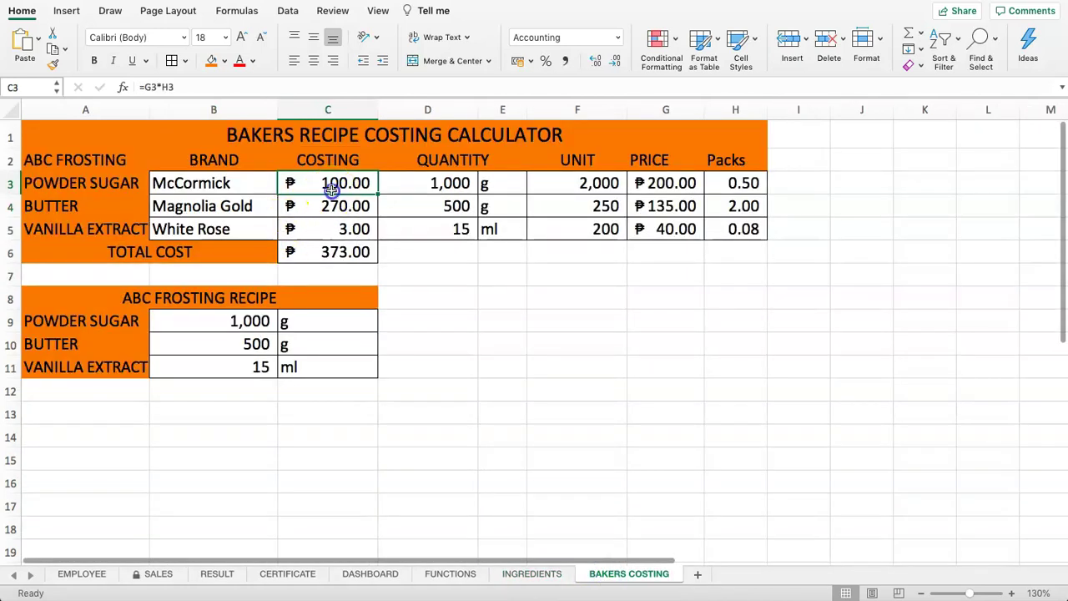
click(233, 182)
click(284, 189)
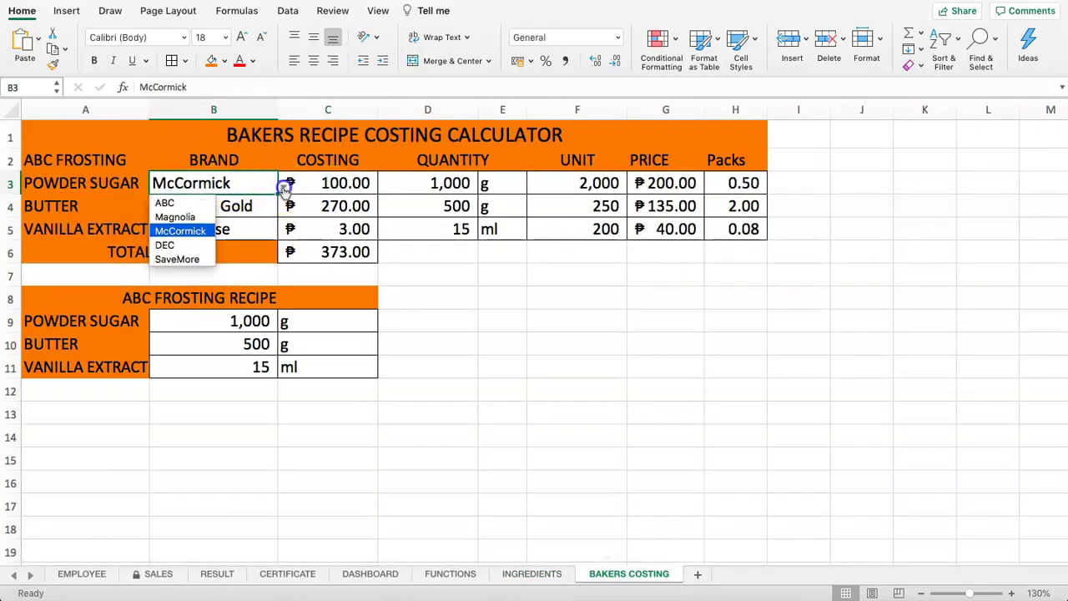
click(199, 217)
click(338, 180)
- Set the butter brand to President and check its price, quantity and costing along with the total cost
click(239, 209)
click(283, 209)
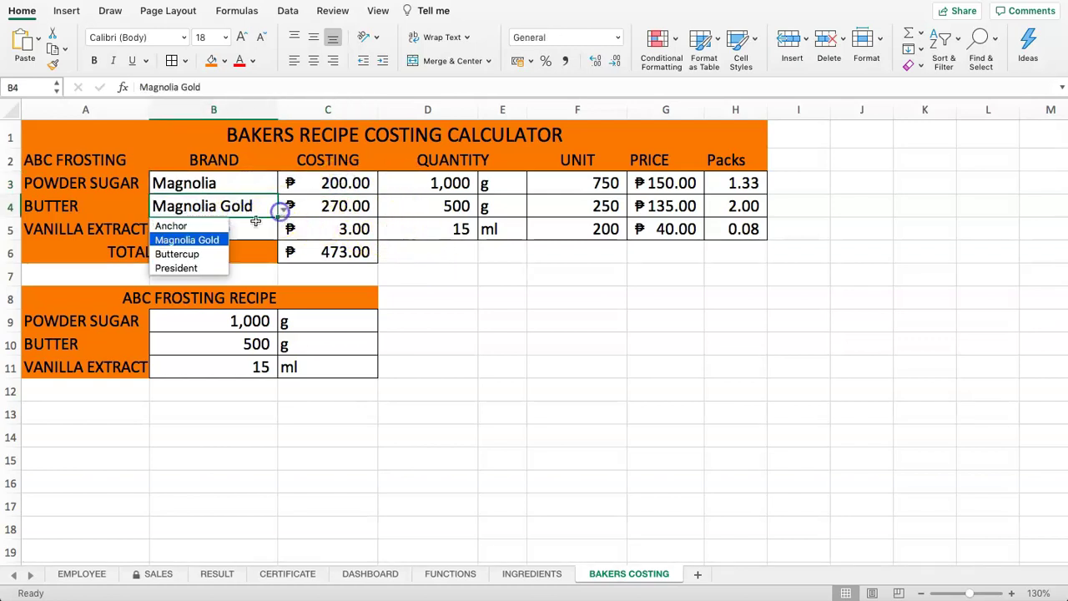
click(180, 268)
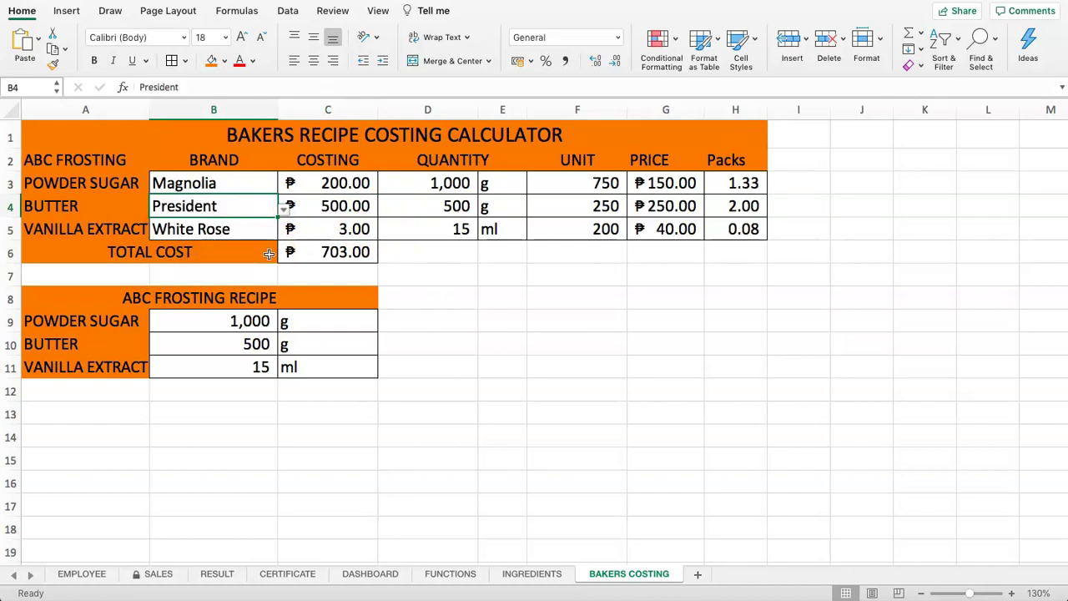
click(334, 229)
click(346, 209)
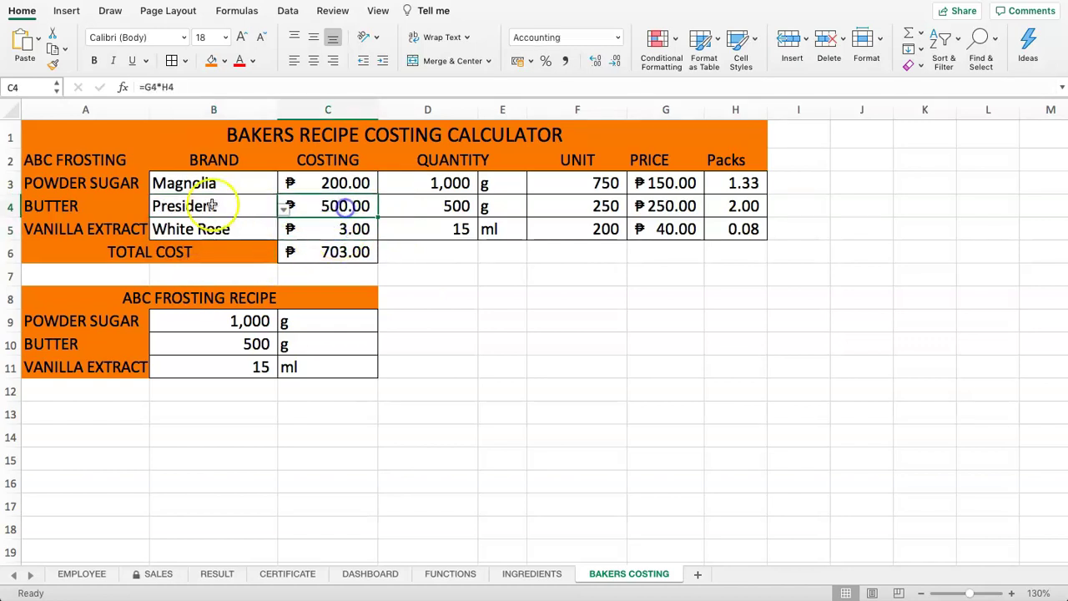
drag(212, 205, 359, 209)
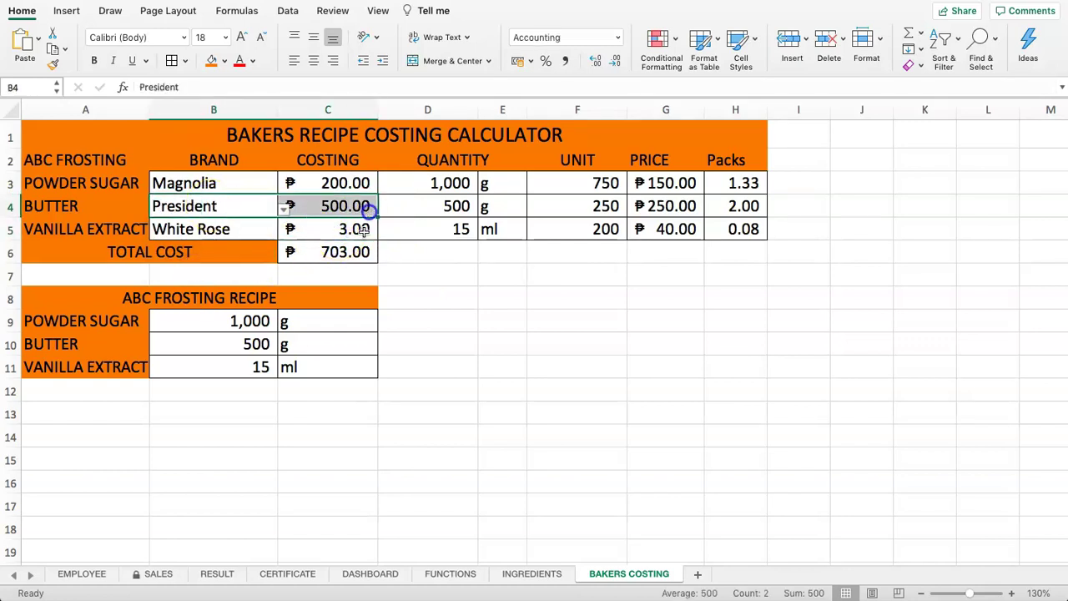
click(651, 209)
click(424, 210)
click(334, 208)
click(330, 232)
click(326, 254)
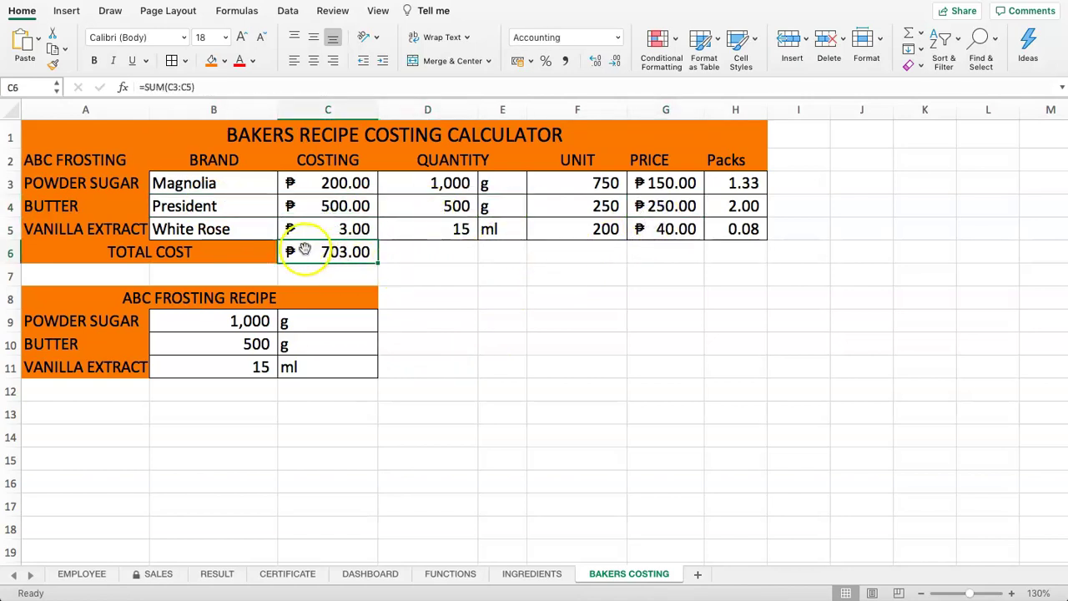
- Set the ABC FROSTING RECIPE amounts to 500 g powder sugar, 250 g butter and 7.5 ml vanilla extract
drag(249, 327, 220, 365)
drag(416, 185, 418, 226)
click(245, 324)
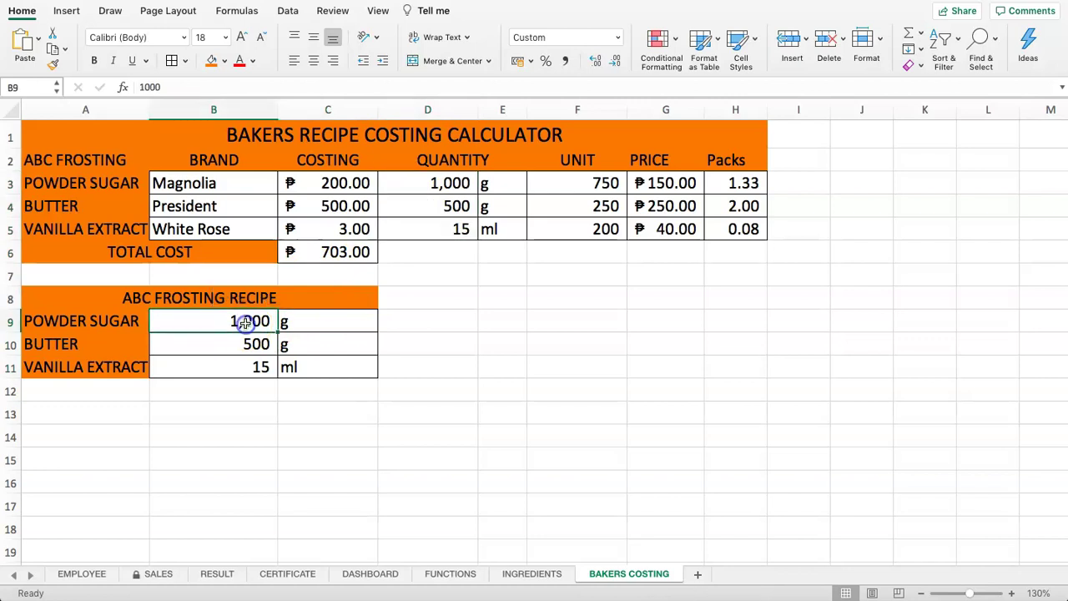
click(264, 328)
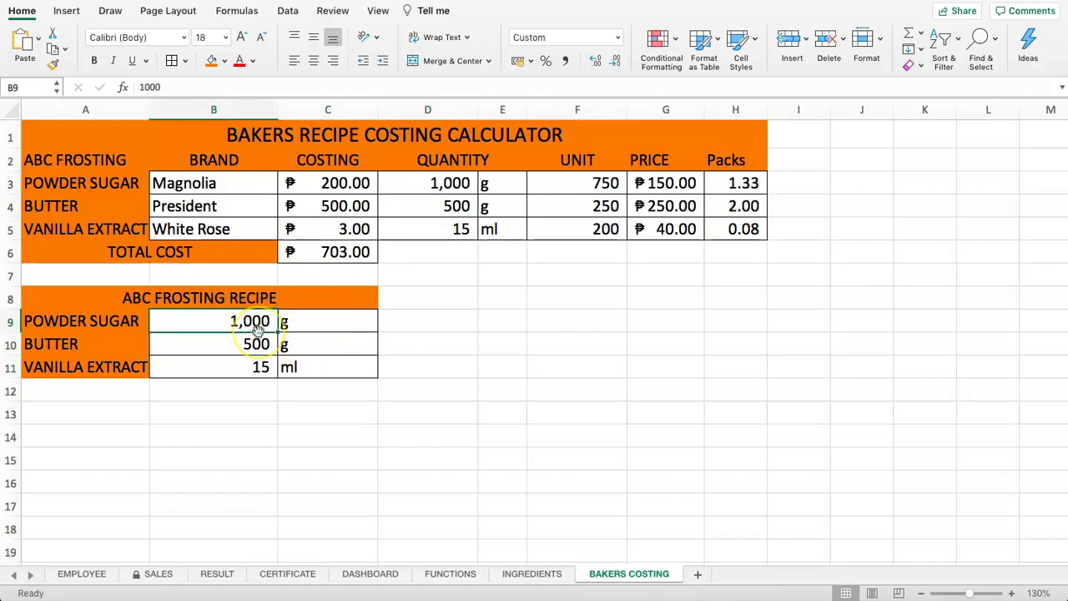
key(Return)
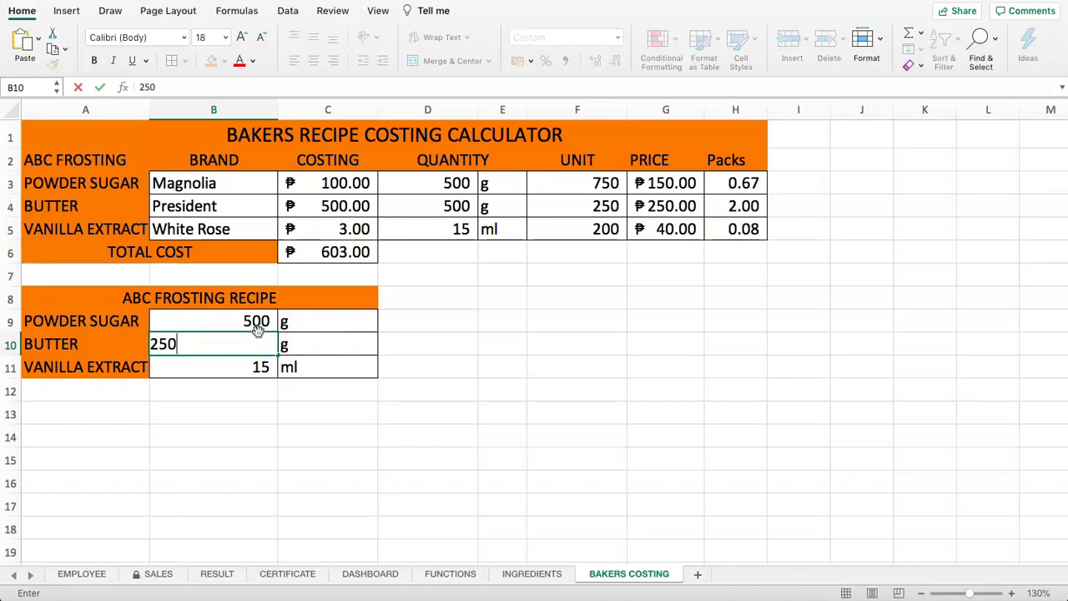
text(250)
key(Return)
text(7.5)
key(Return)
- Show one decimal place in the vanilla extract amounts in B11 and D5
click(261, 374)
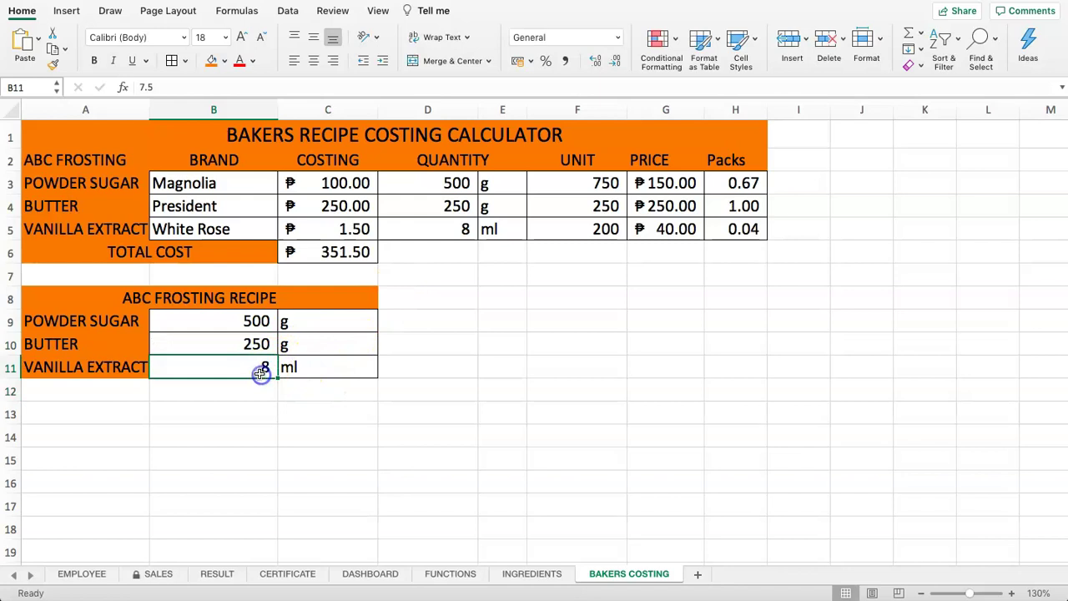
click(594, 64)
click(463, 234)
click(597, 63)
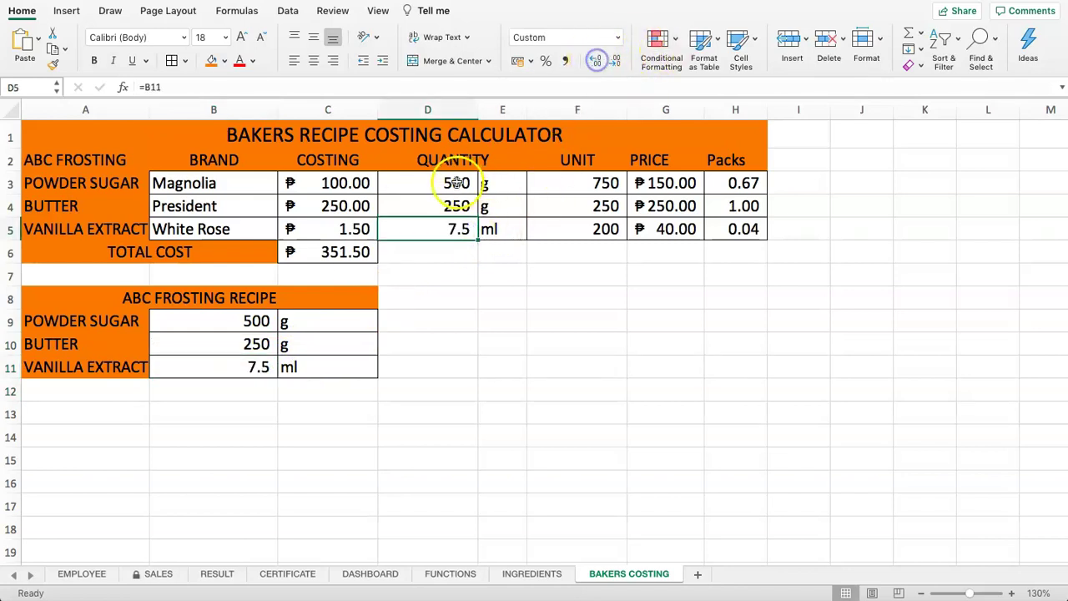
- Show two decimal places in quantity cells D3:D5 and recipe amount cells B9:B11
drag(453, 183, 453, 207)
click(597, 64)
click(597, 64)
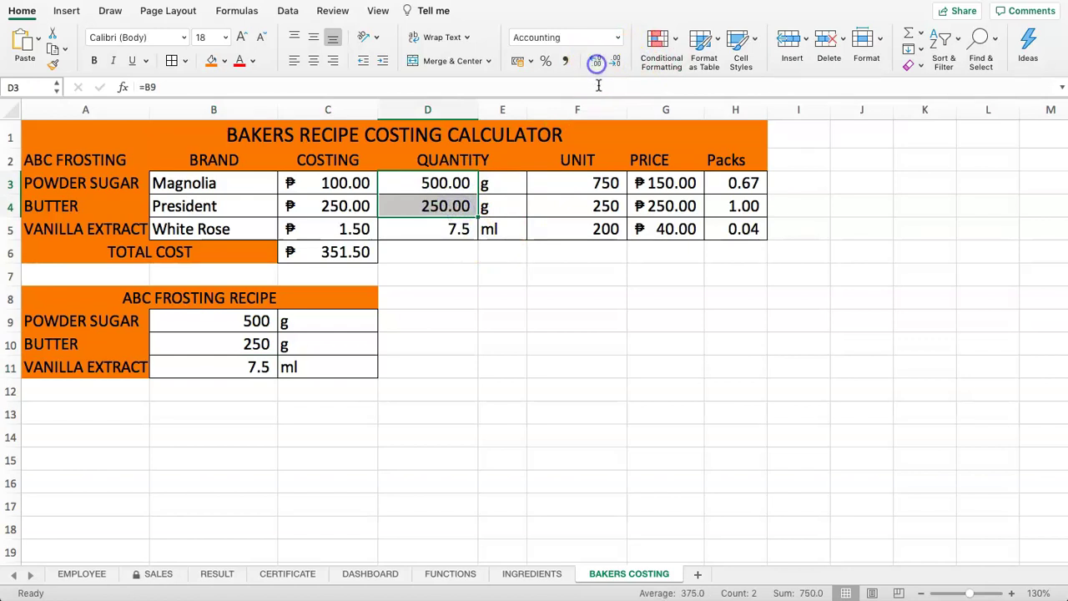
drag(255, 321, 259, 367)
click(597, 62)
click(597, 62)
click(424, 225)
click(594, 62)
click(493, 292)
- Review the quantities, units, ingredient costings and total cost in the calculator
drag(409, 183, 536, 231)
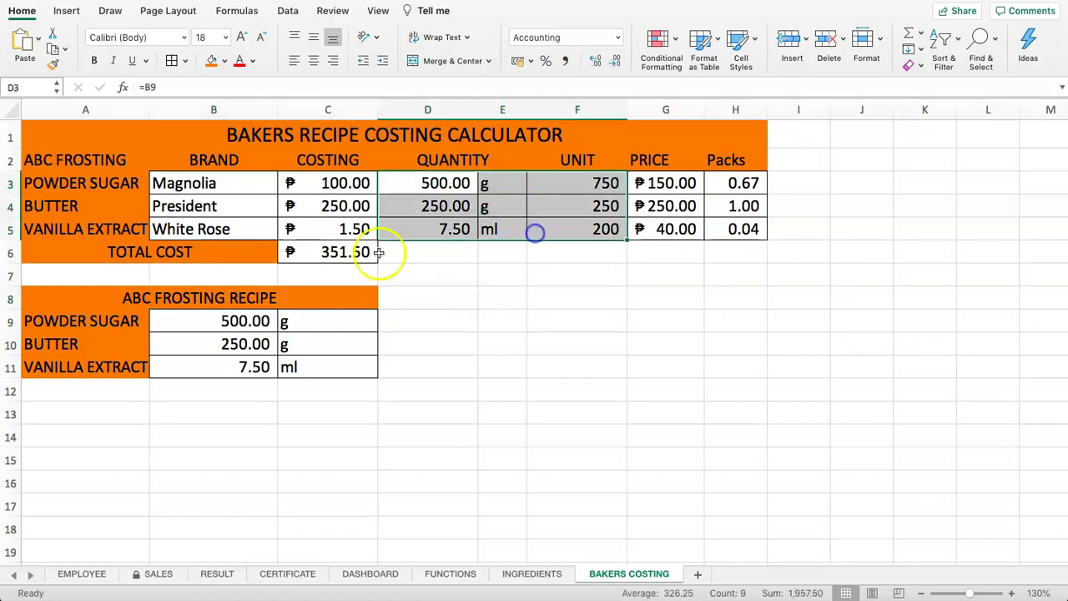
click(370, 251)
drag(343, 186, 329, 249)
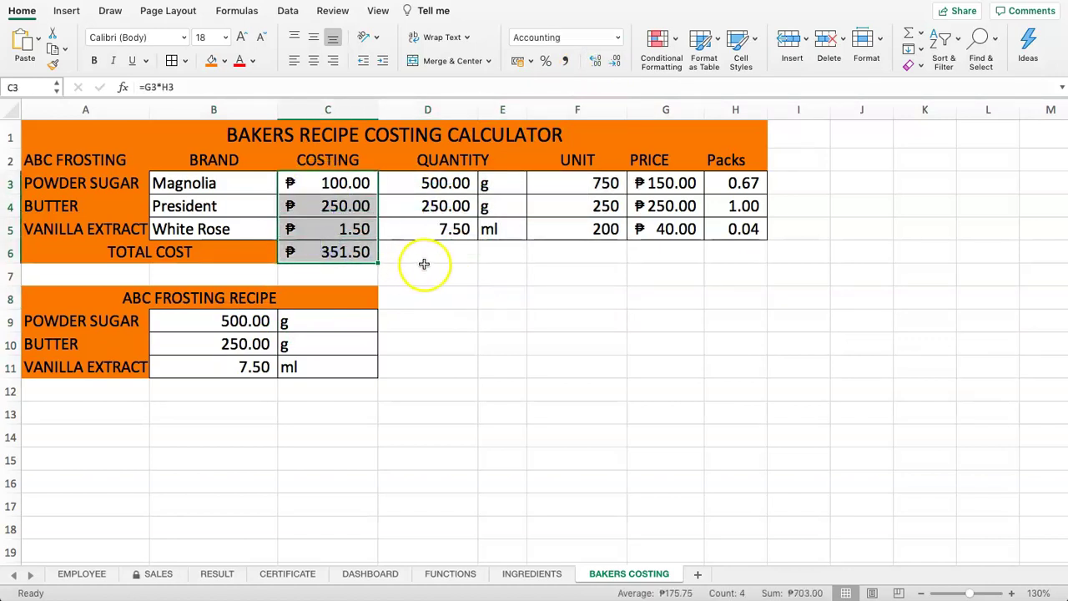
click(425, 266)
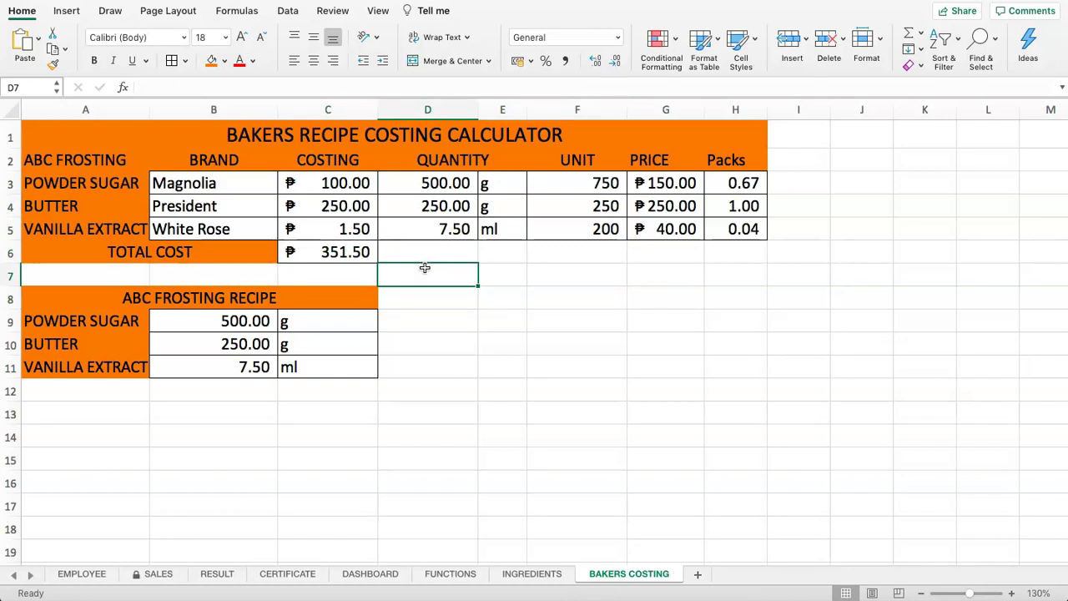